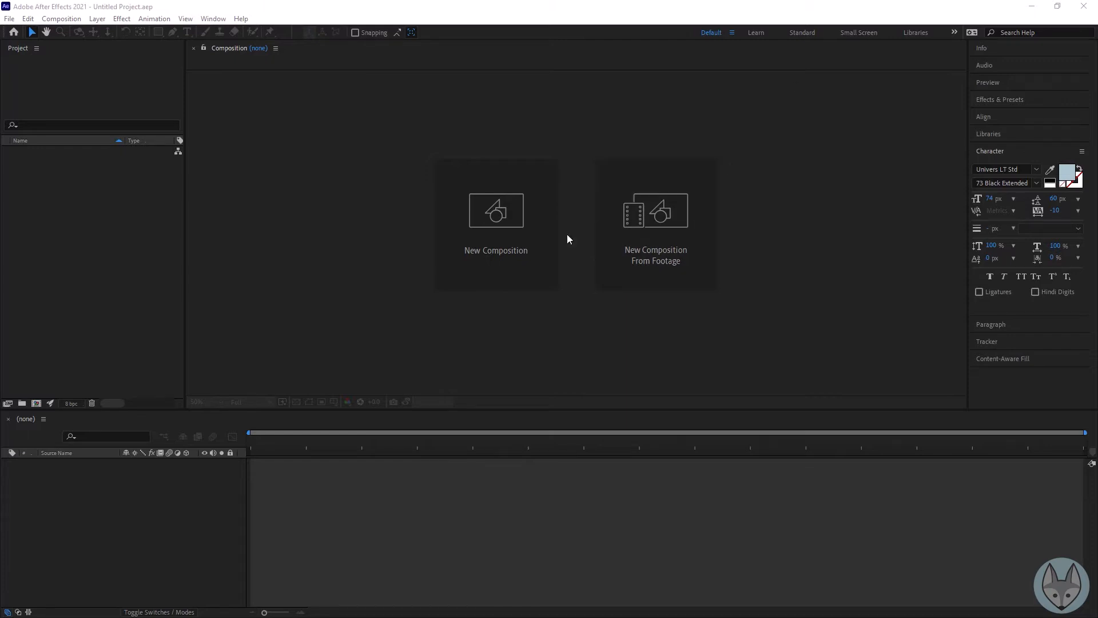
Step: Create a new composition named 3D Camera with a duration of 8 seconds
key("ctrl+n")
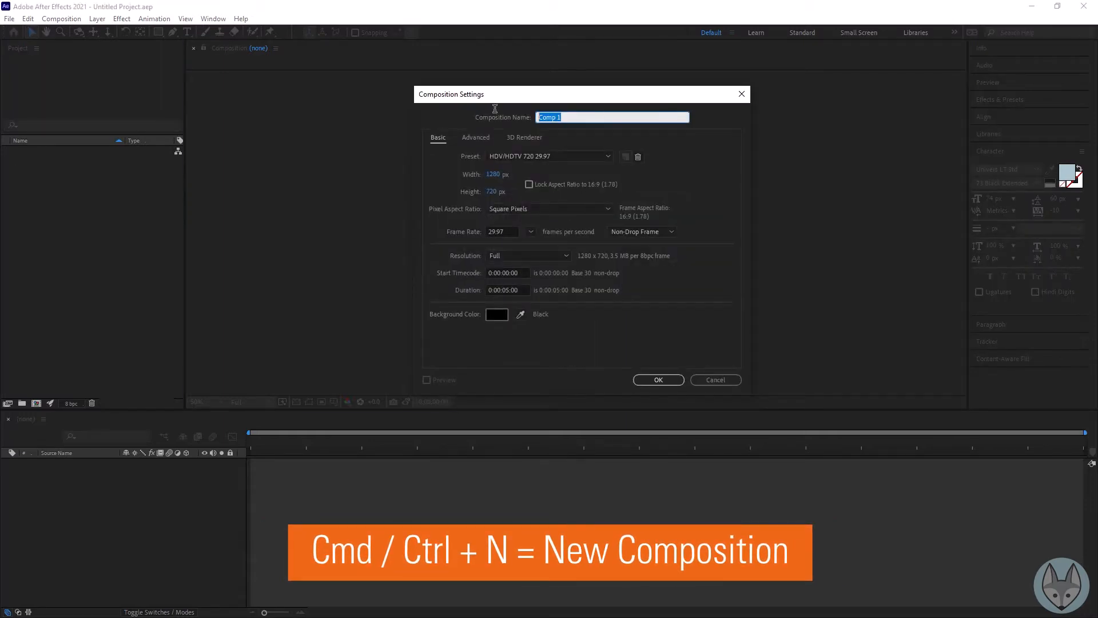
type("3")
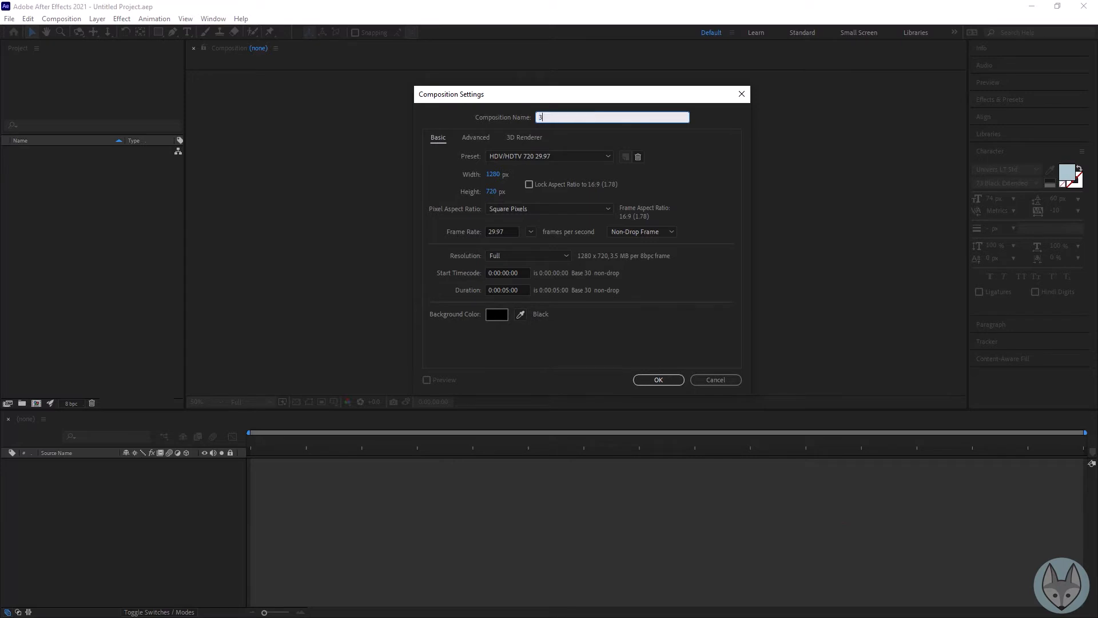
type("D Camera")
left_click(507, 290)
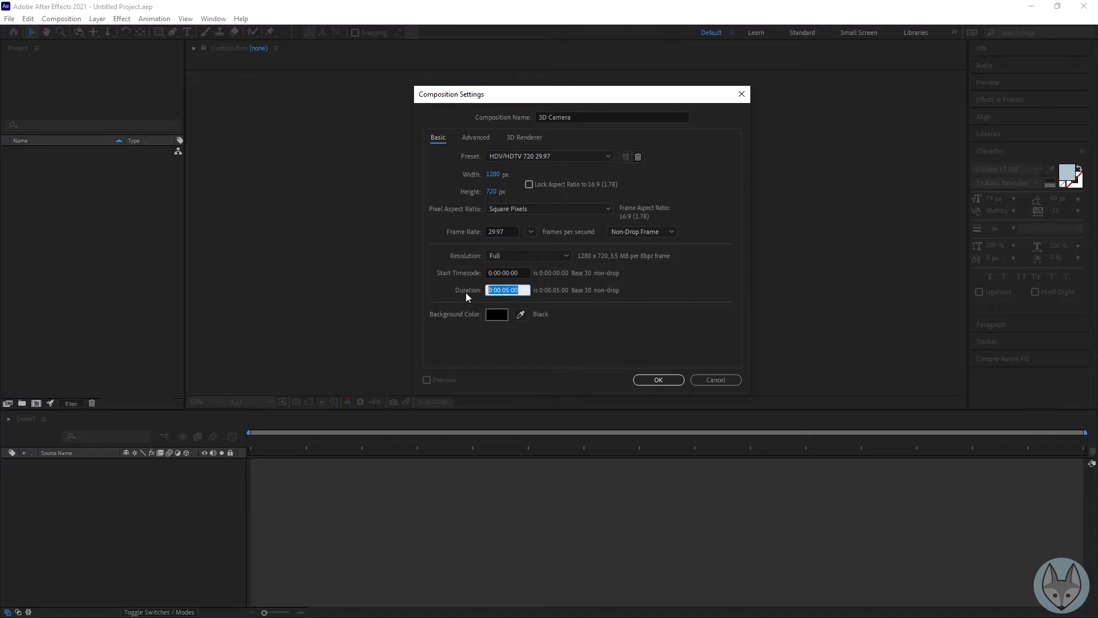
type("8")
key("Return")
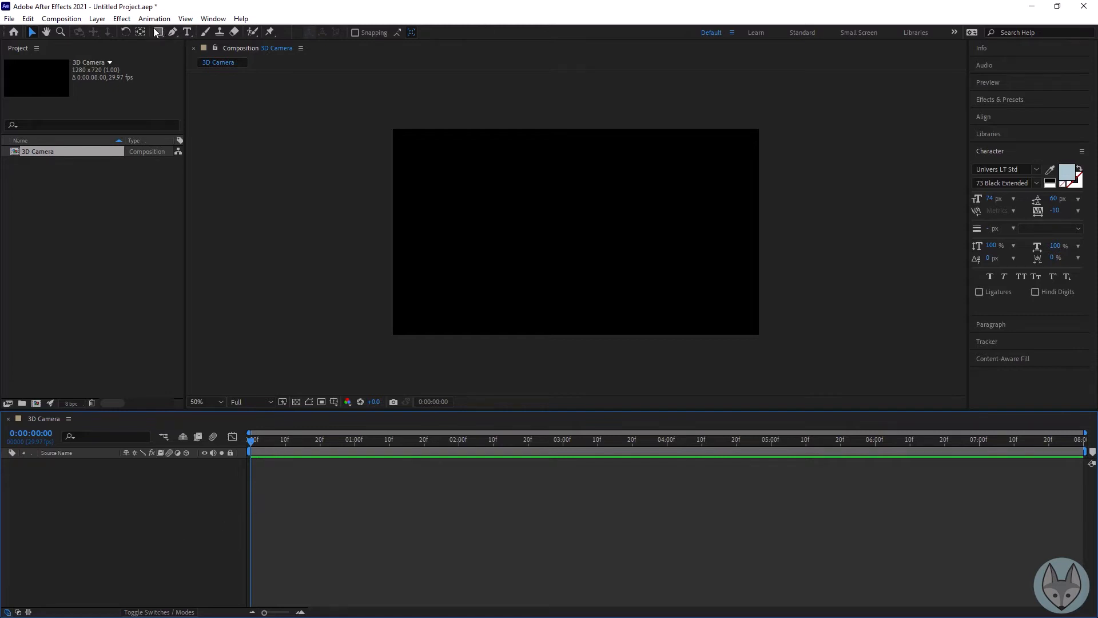
Step: Add a pale yellow solid layer sized to fit the composition
left_click(96, 19)
mouse_move(112, 33)
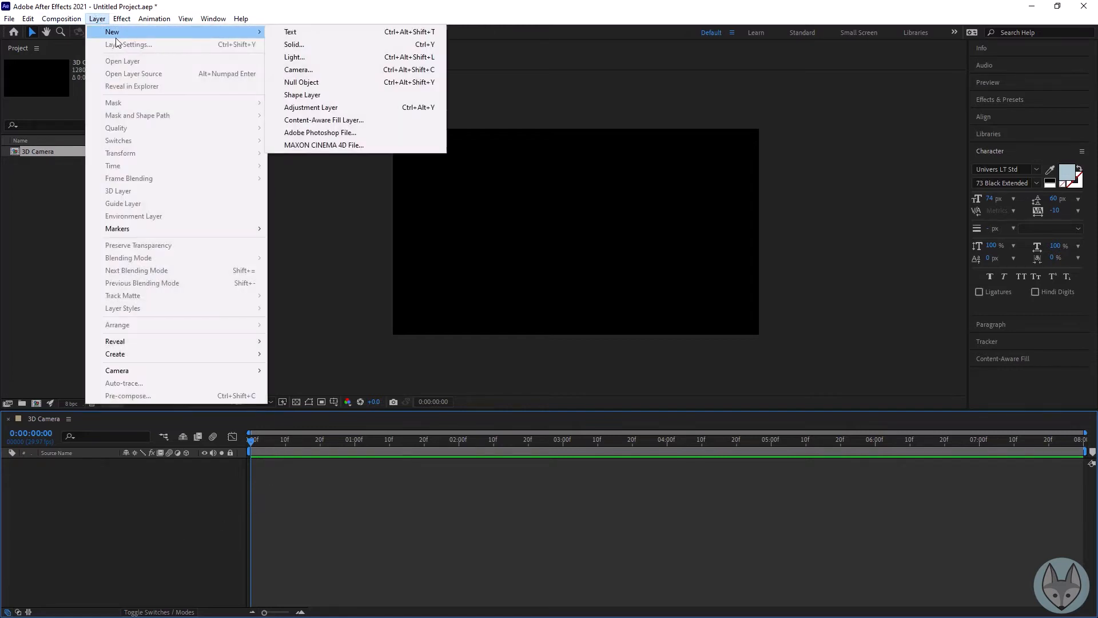
left_click(341, 46)
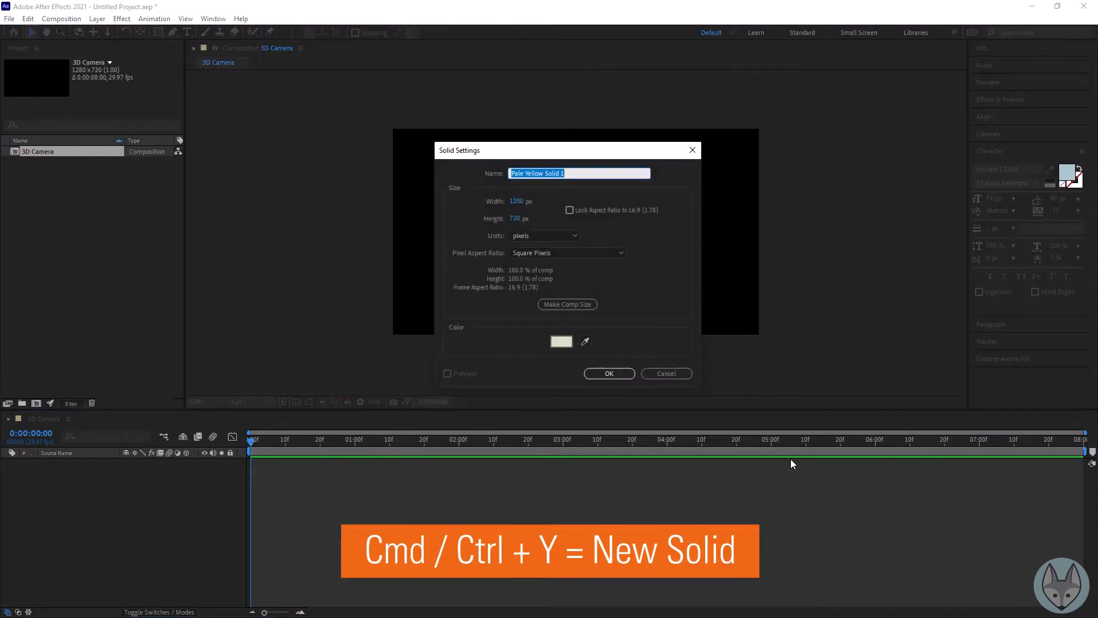
left_click(561, 342)
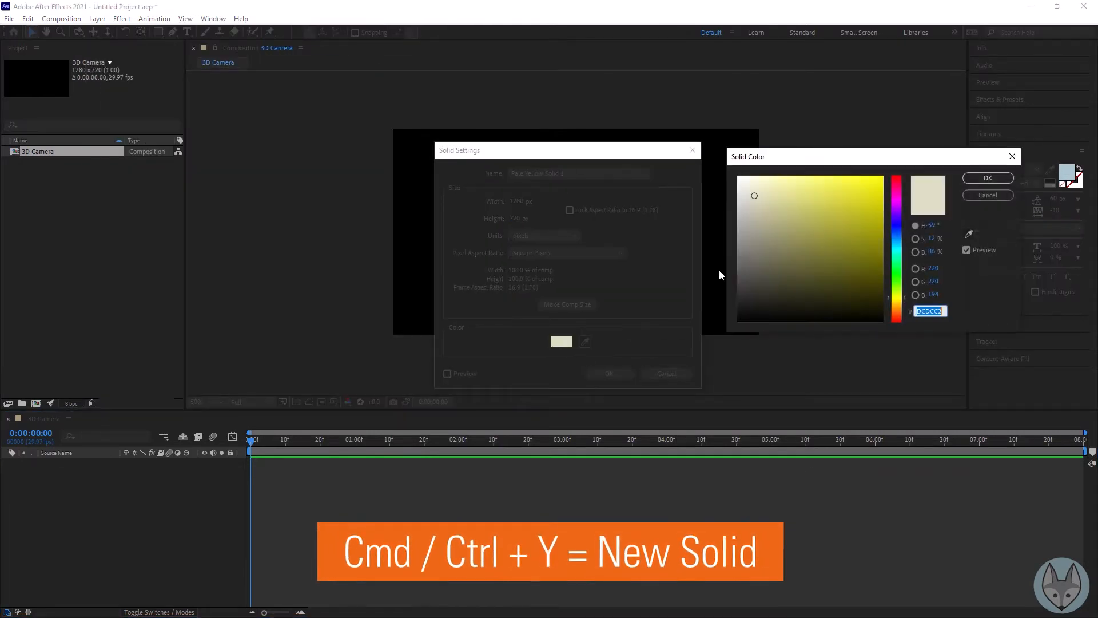
left_click_drag(738, 199, 764, 196)
left_click(988, 178)
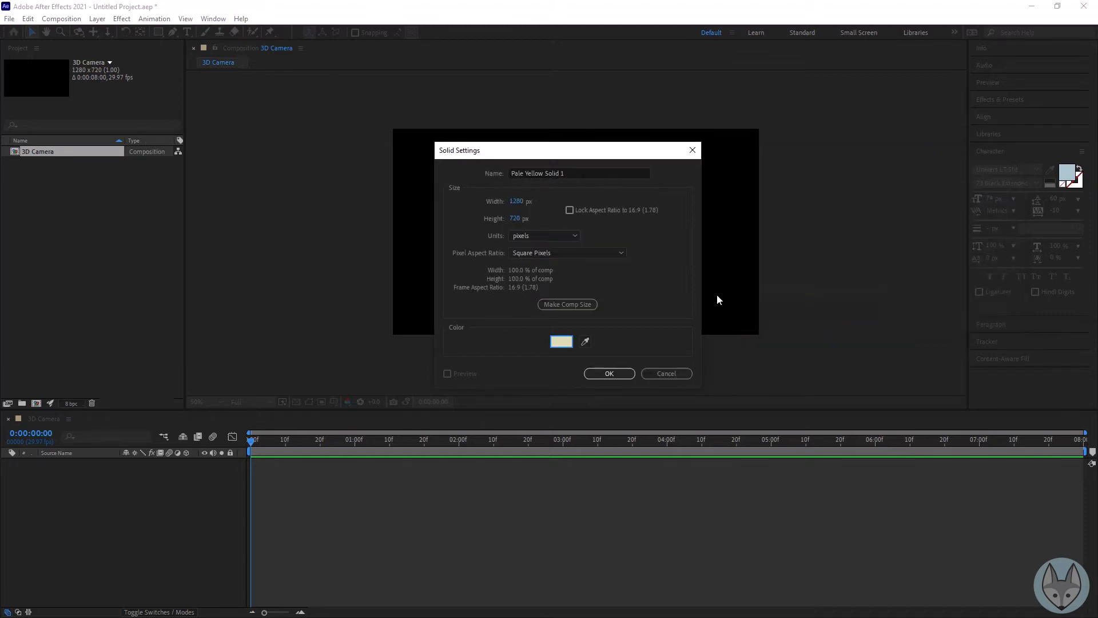
left_click(580, 304)
left_click(618, 374)
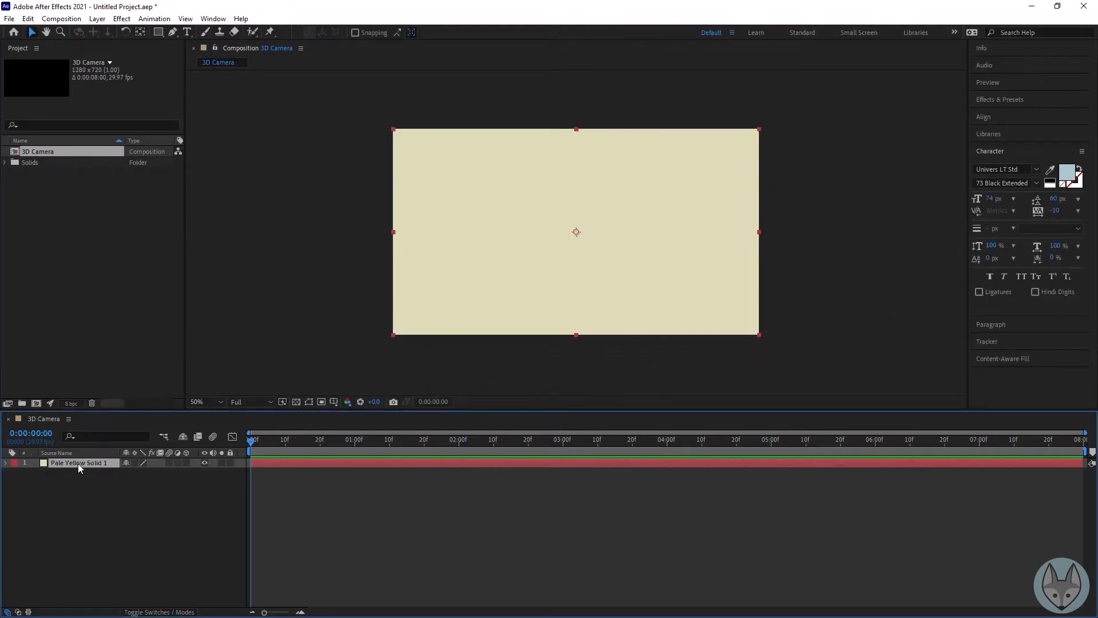
Step: Rename the pale yellow solid layer as Background and lock it
key("Return")
type("Background")
left_click(167, 493)
left_click(224, 465)
left_click(229, 462)
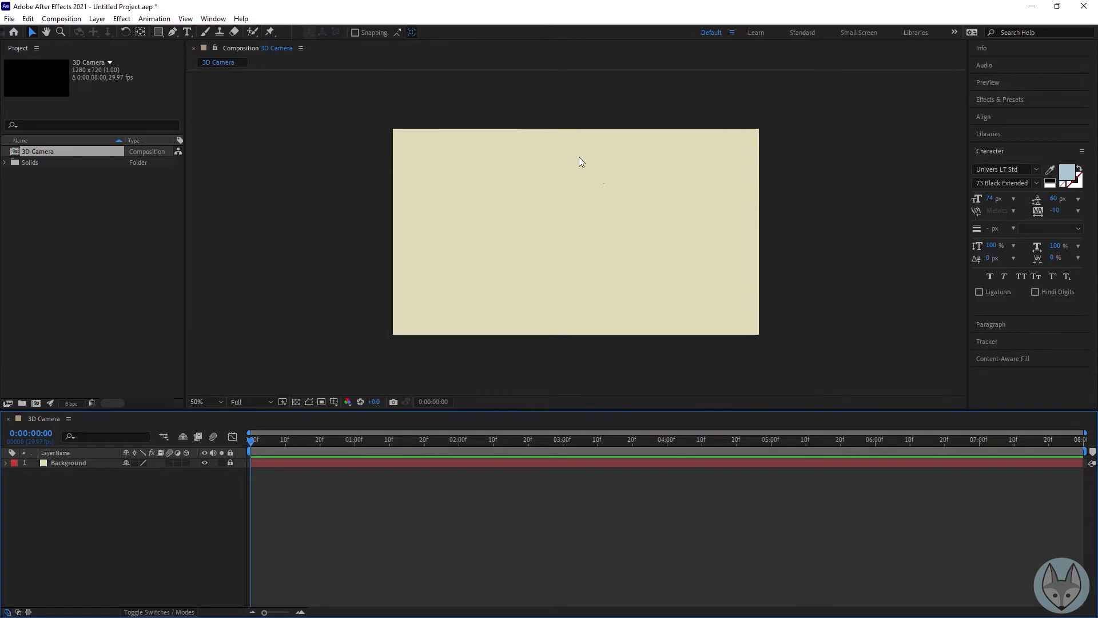
Step: Draw a circle just left of the composition's centre with the Ellipse tool, on its own shape layer
left_click(157, 33)
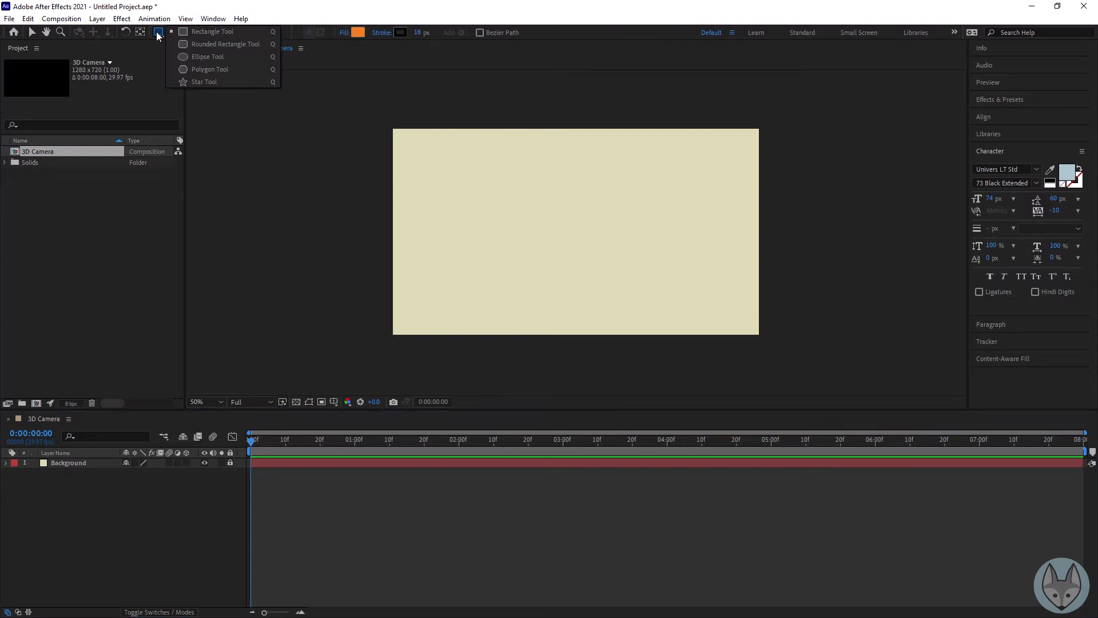
left_click(245, 57)
mouse_move(510, 199)
left_mouse_down()
mouse_move(576, 231)
mouse_move(572, 255)
mouse_move(595, 273)
mouse_move(587, 261)
left_mouse_up()
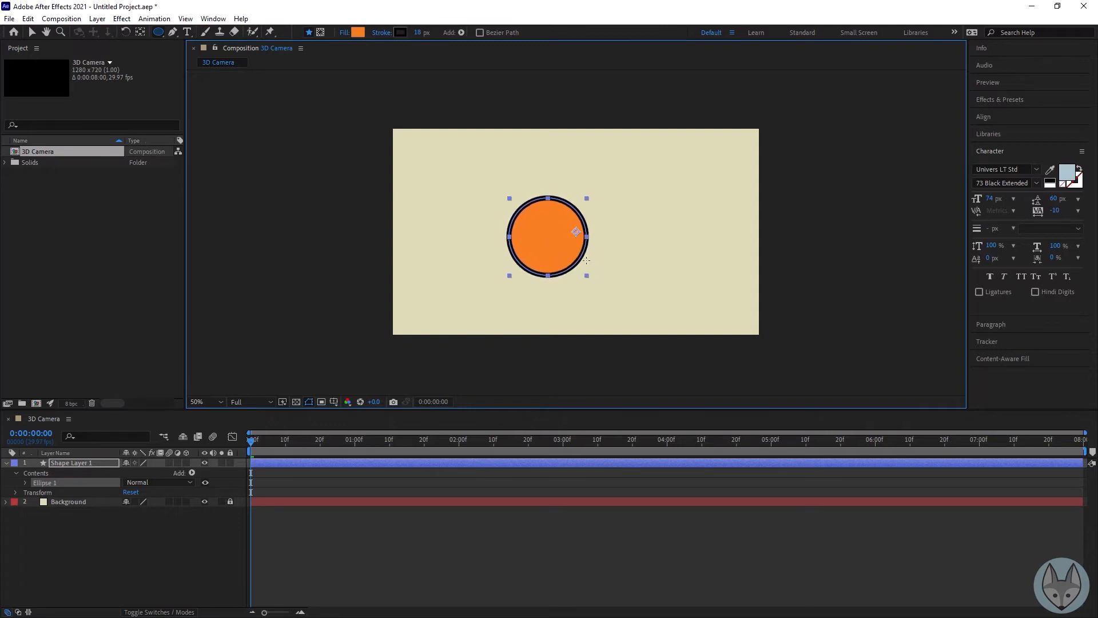
Step: Set the circle's fill to purple 9752BF and remove its stroke
left_click(359, 33)
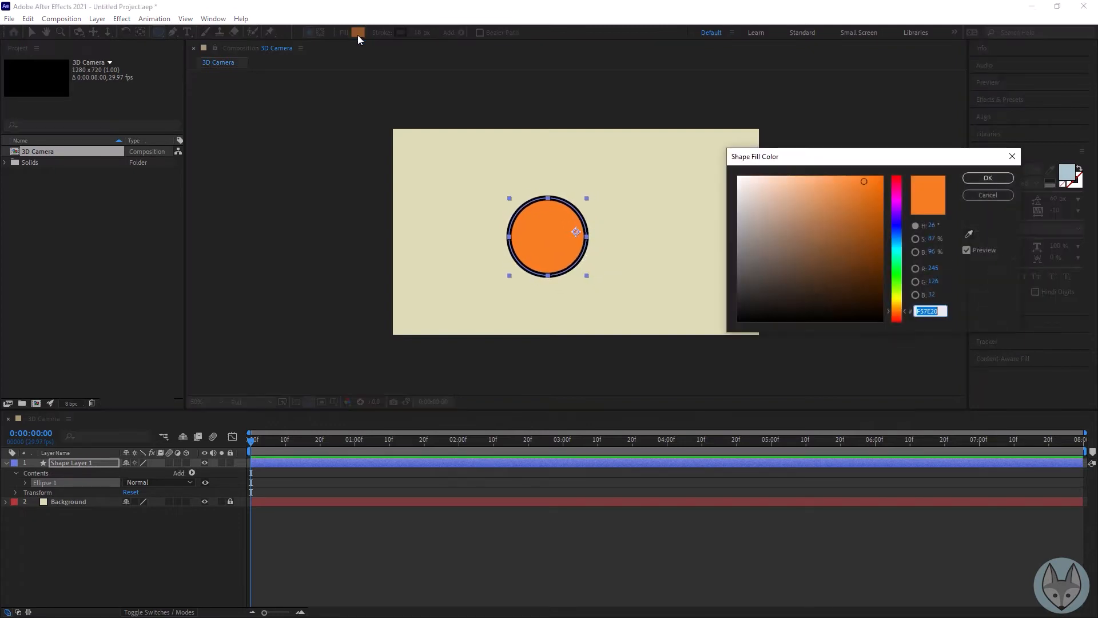
left_click(897, 209)
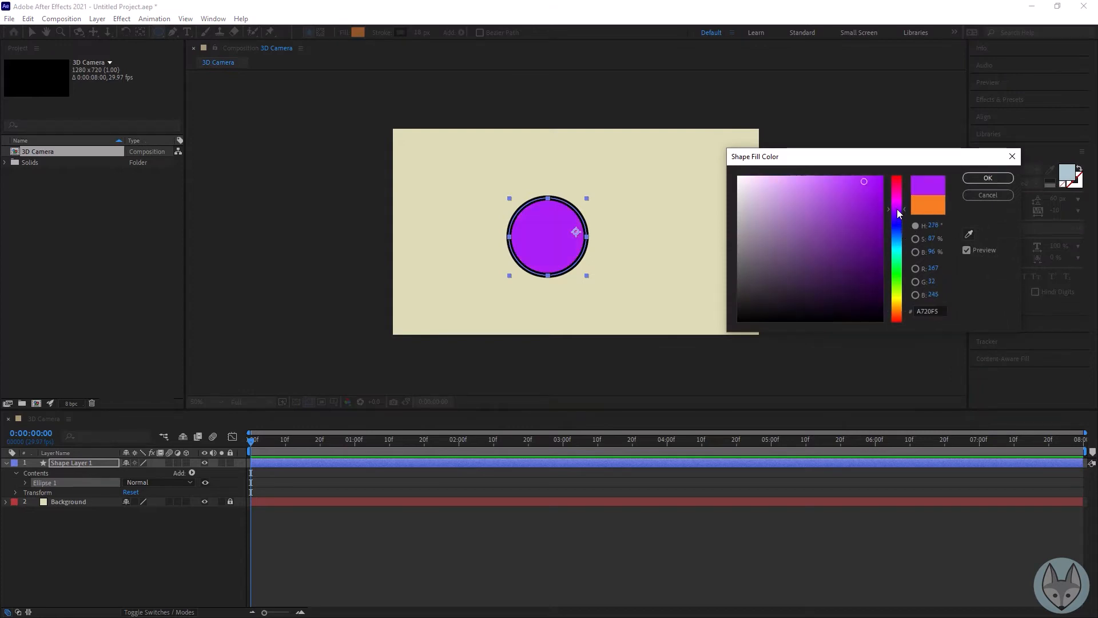
mouse_move(849, 206)
left_mouse_down()
mouse_move(832, 220)
mouse_move(821, 212)
left_mouse_up()
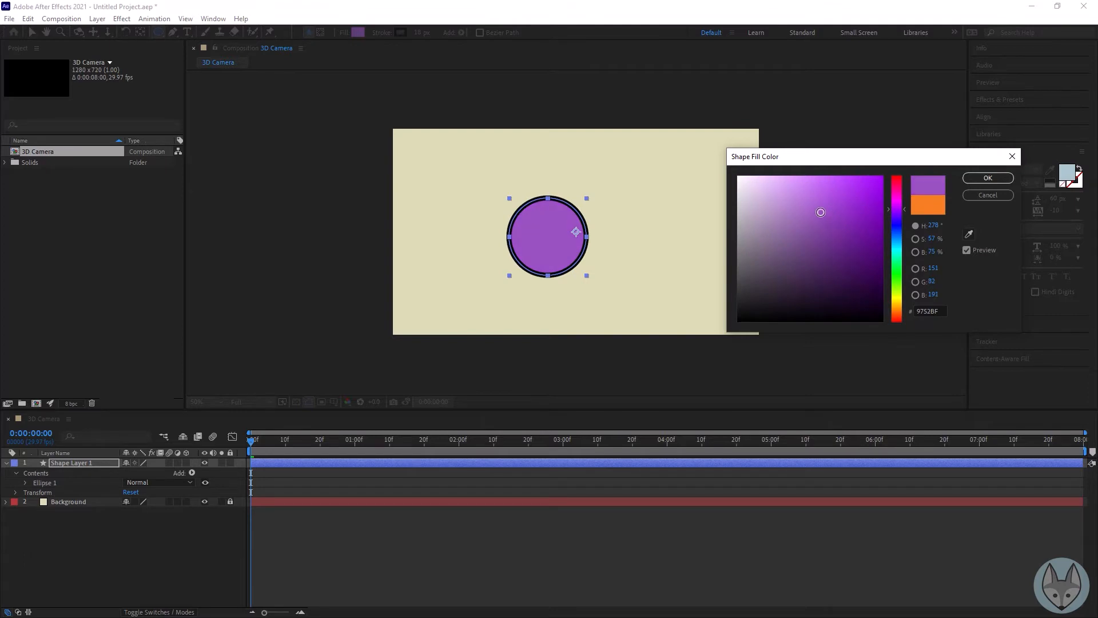
left_click(996, 182)
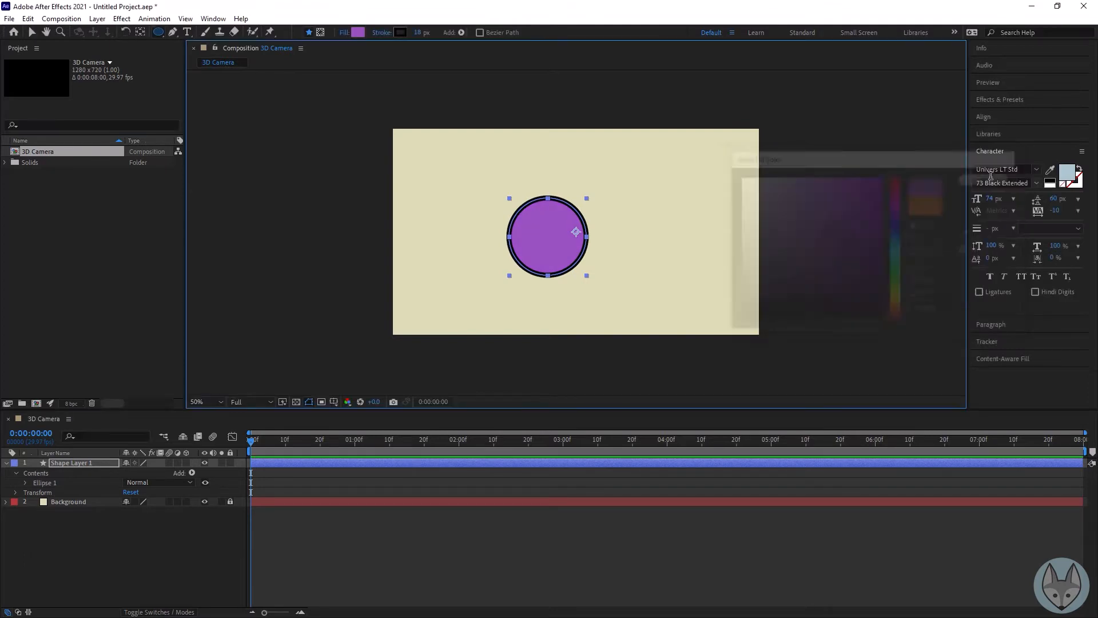
left_click(382, 33)
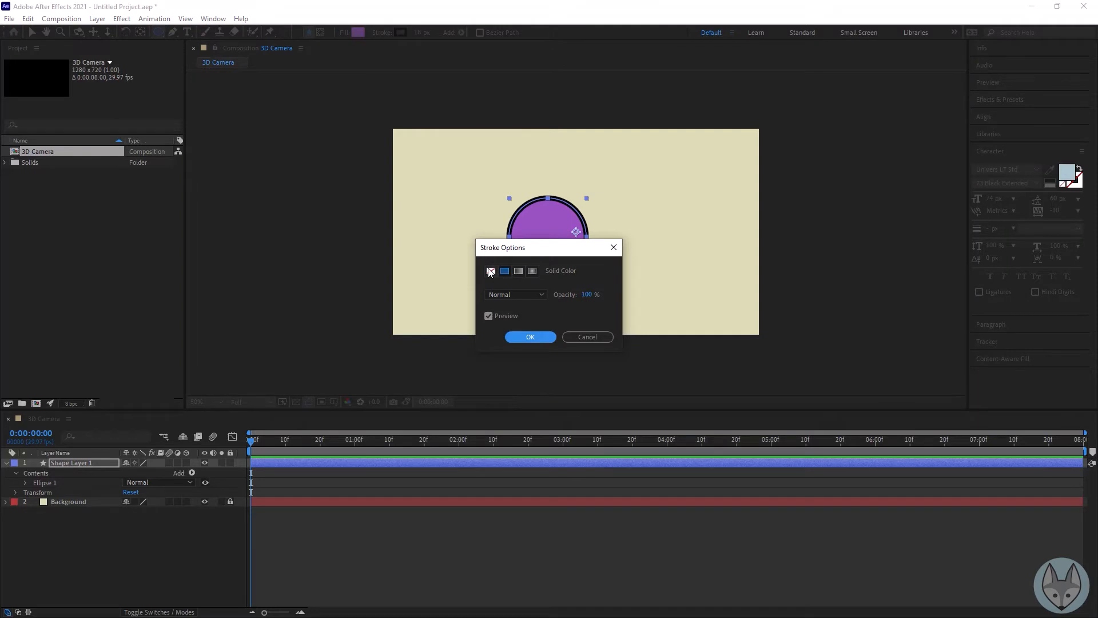
left_click(490, 272)
left_click(531, 337)
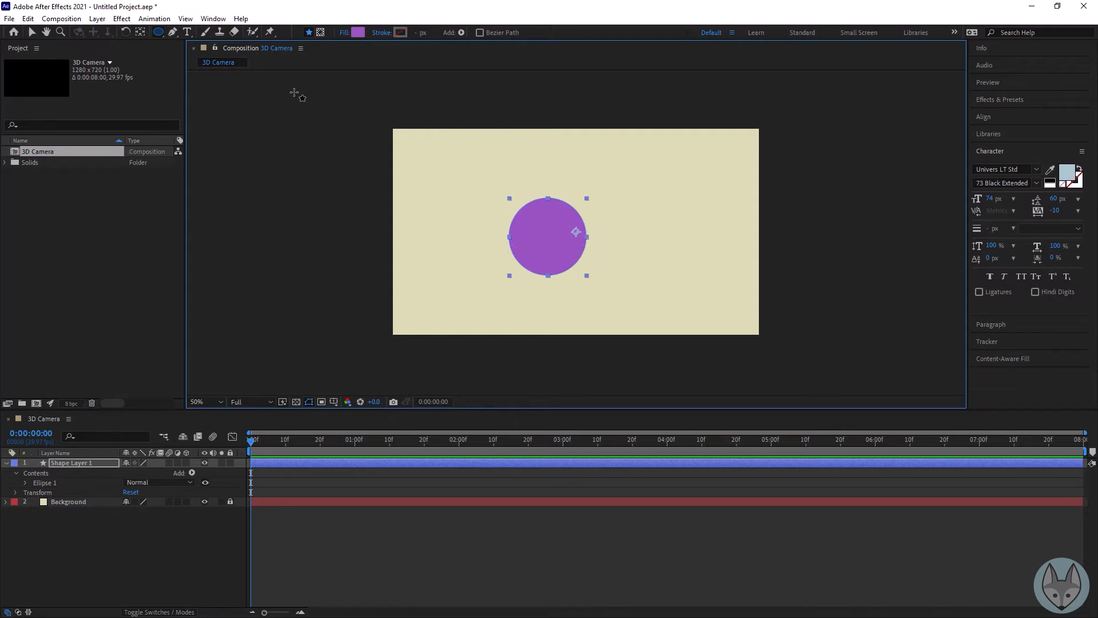
Step: Center the anchor point in the circle layer's content and move the circle to the left side of the composition
left_click(97, 18)
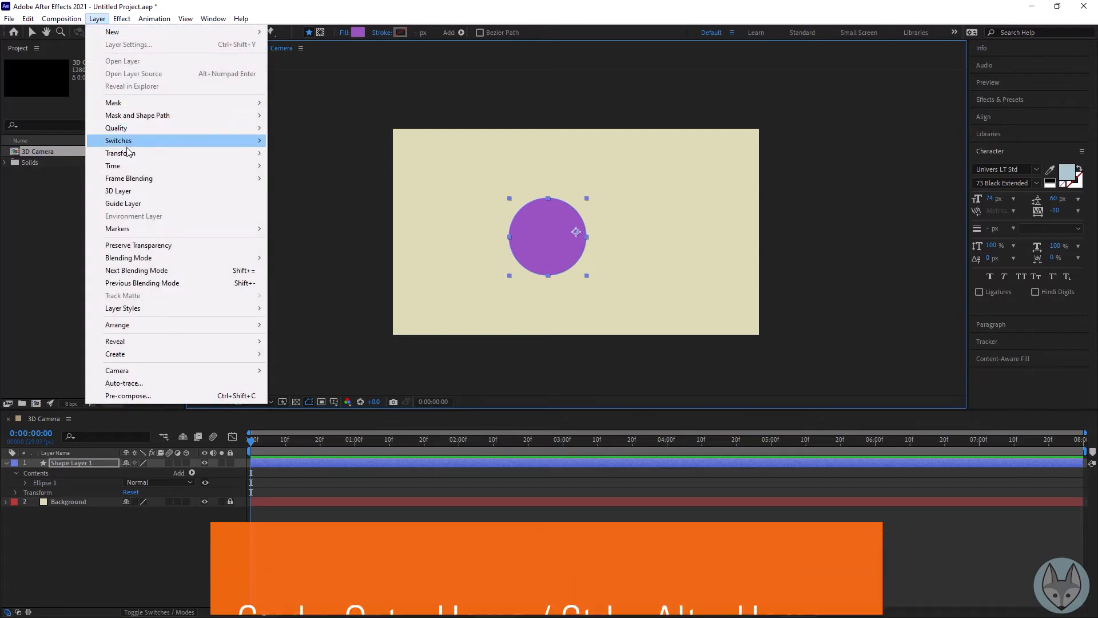
mouse_move(129, 153)
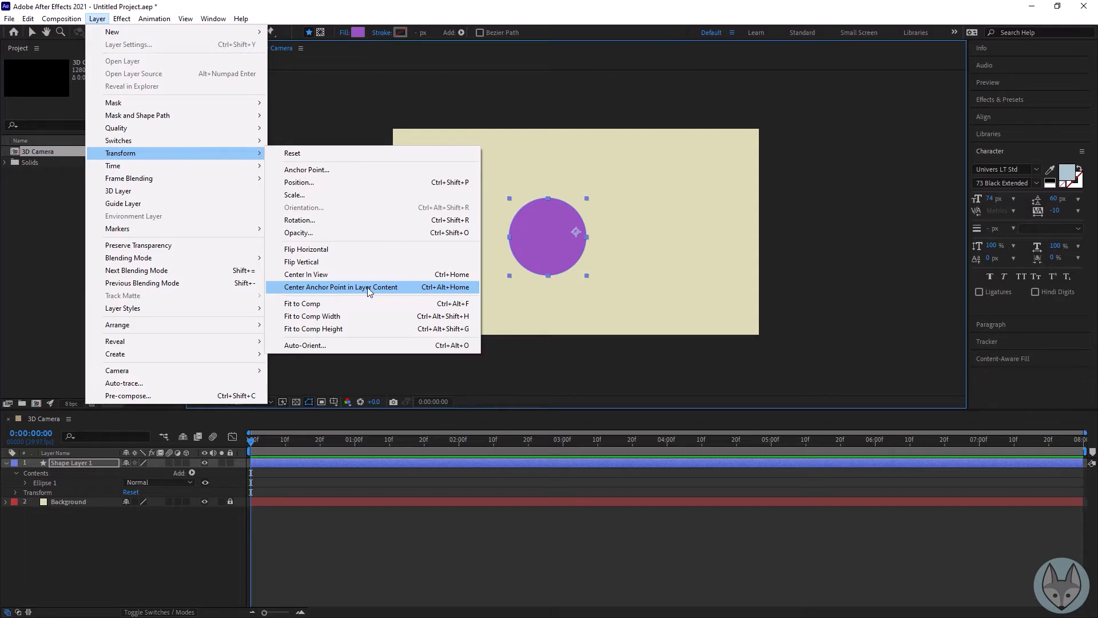
left_click(369, 287)
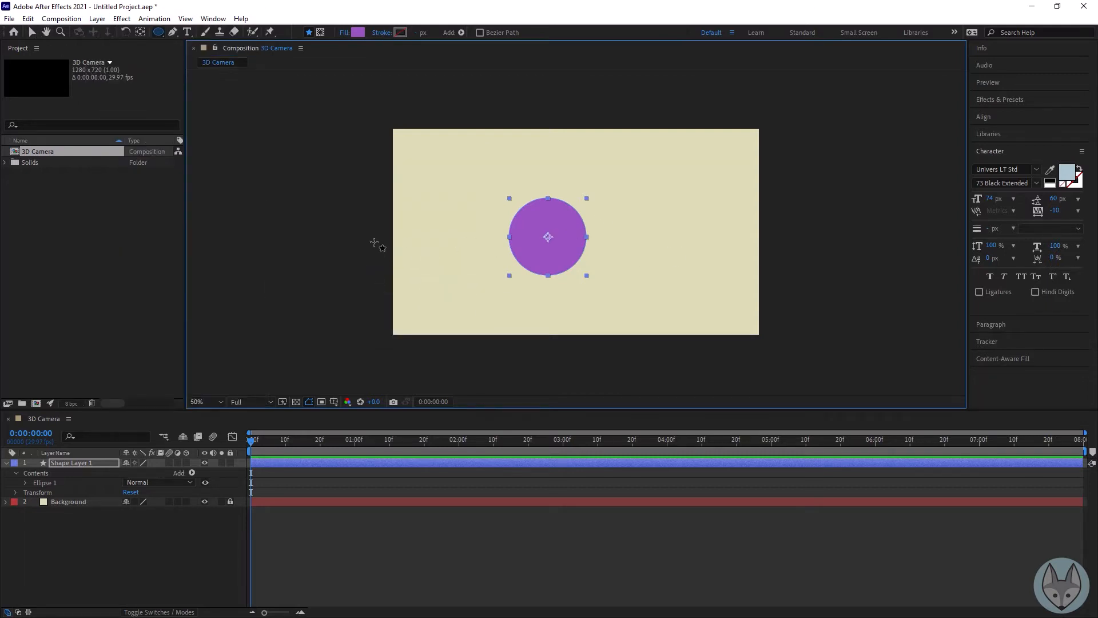
key("v")
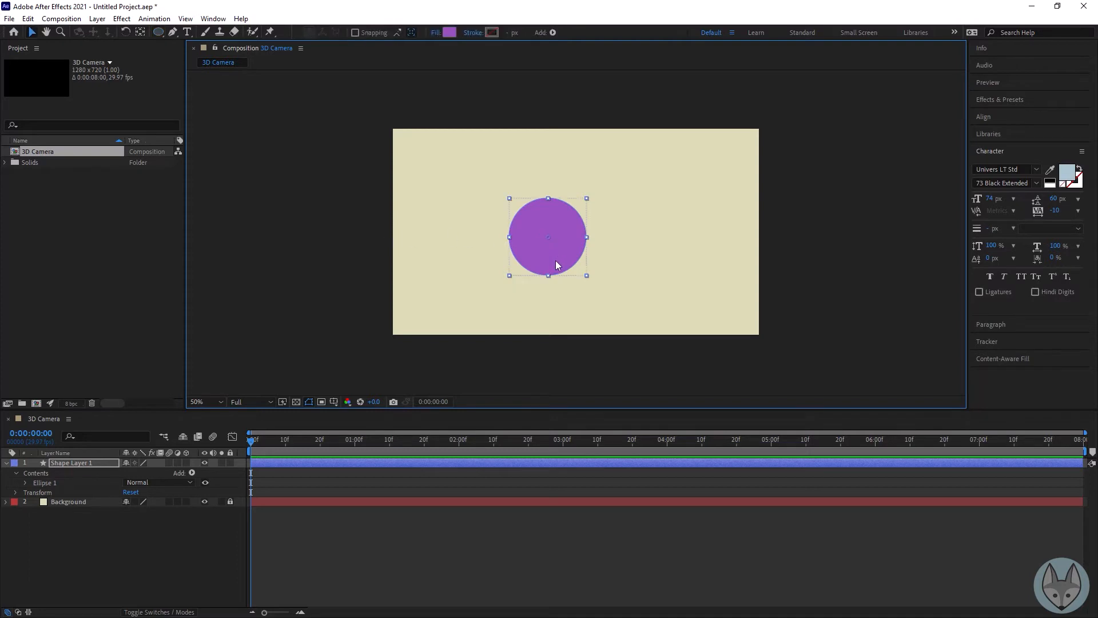
left_click_drag(556, 257, 468, 256)
left_click(468, 260)
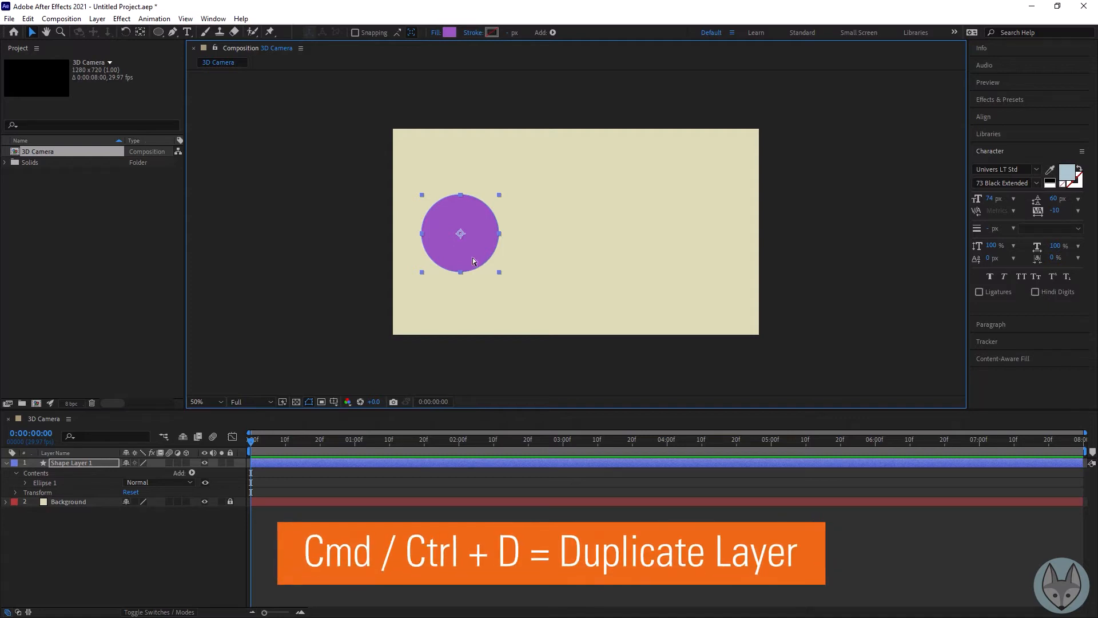
Step: Duplicate the circle layer and place the copy level with the original near the composition's centre
key("ctrl+d")
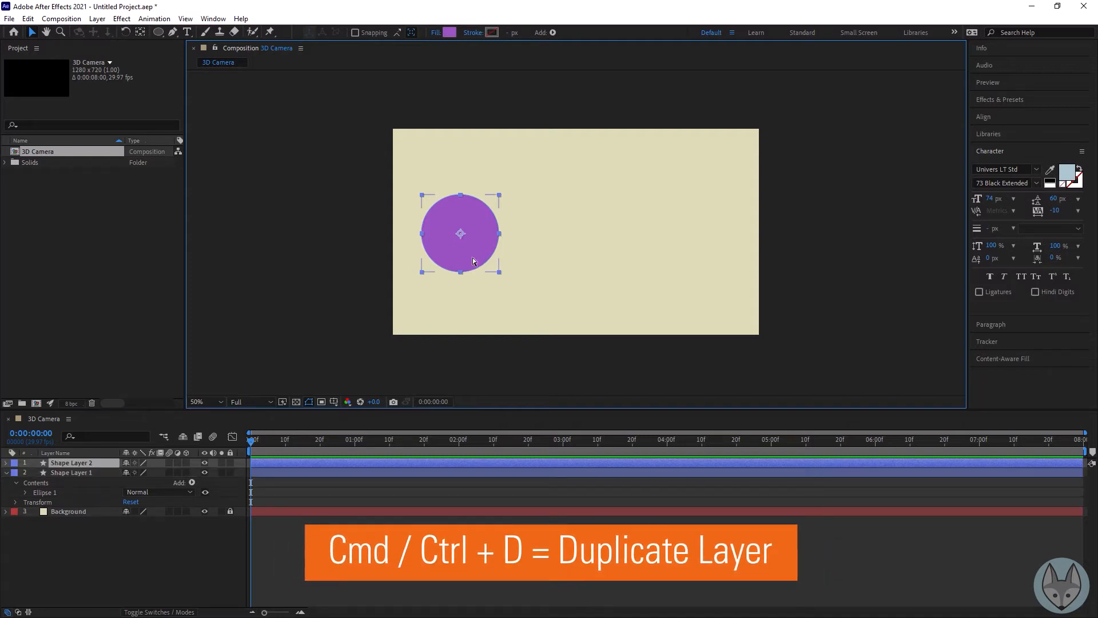
left_click(93, 462)
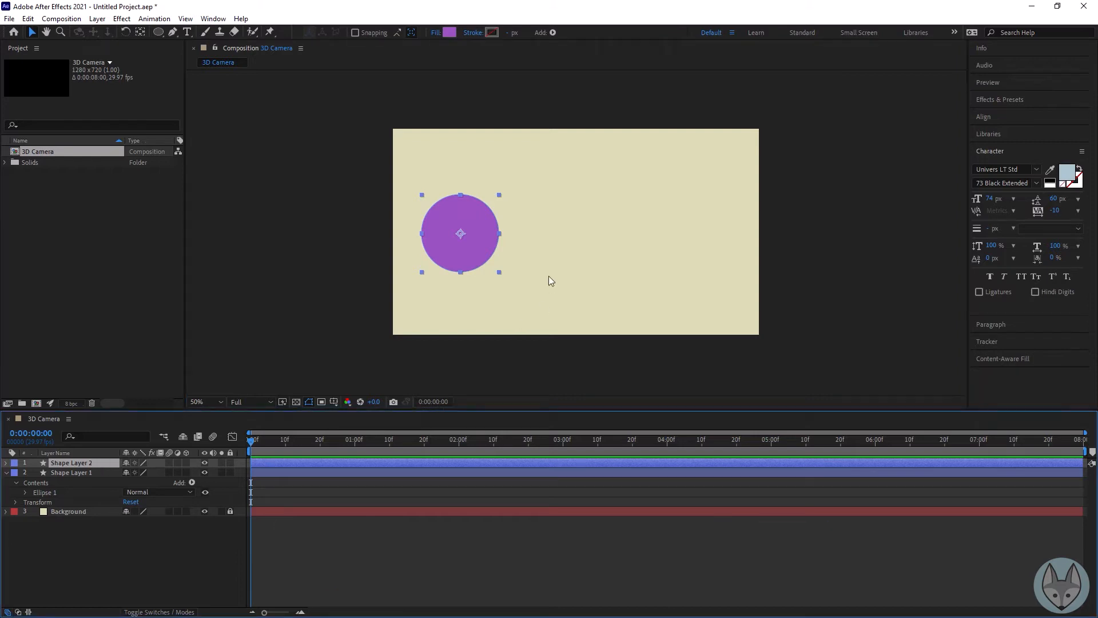
left_click_drag(490, 251, 608, 265)
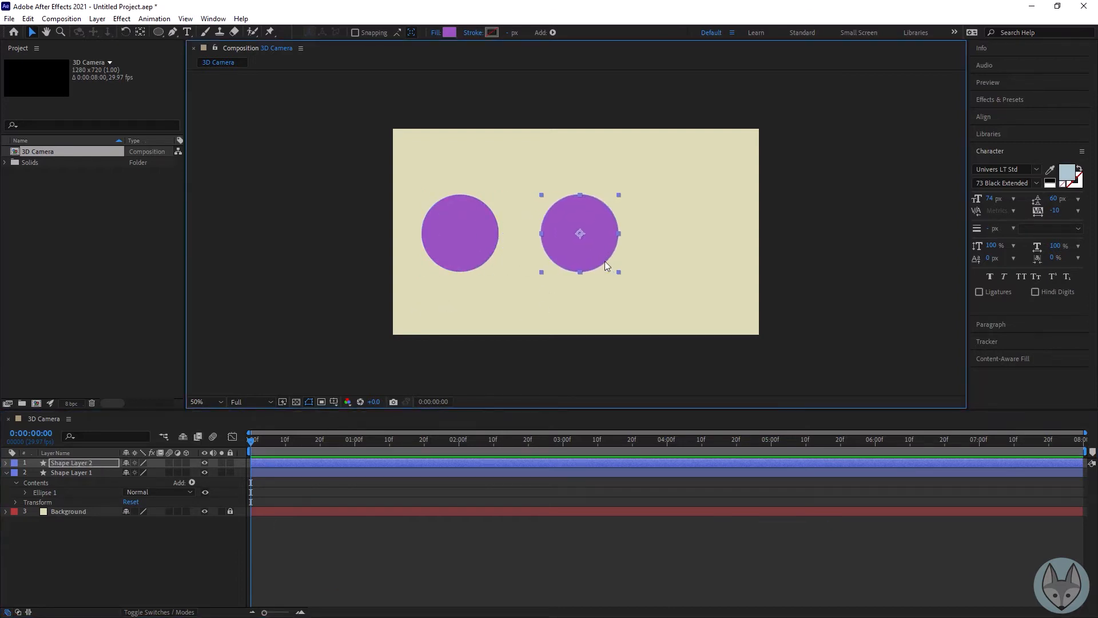
Step: Duplicate the middle circle, place the copy on the composition's right side, and shift the middle circle slightly left for even gaps
left_click(87, 462)
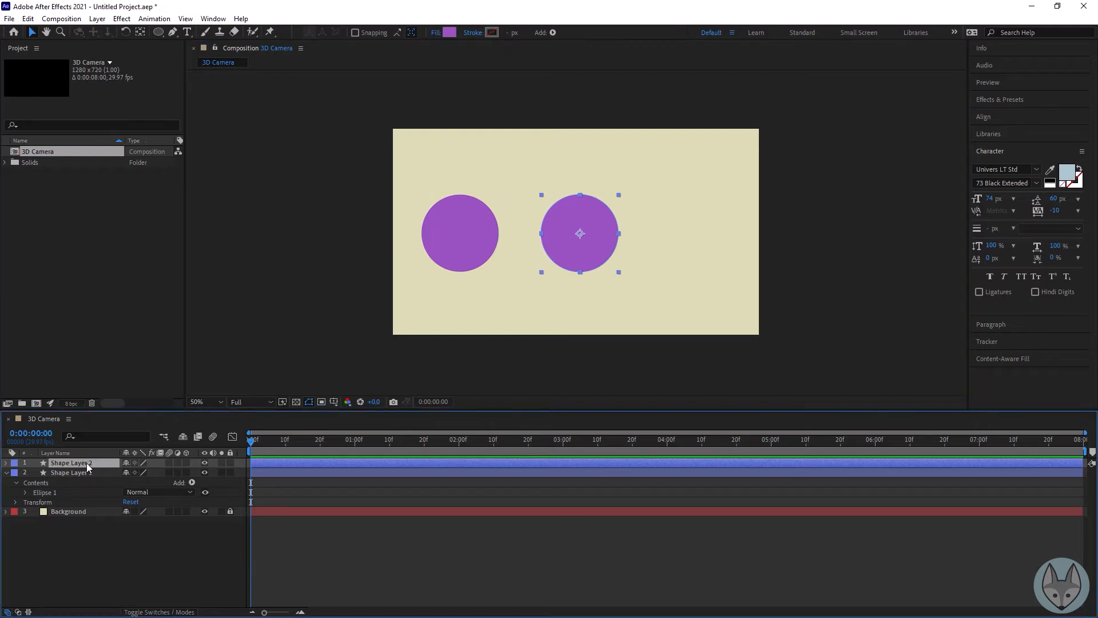
key("ctrl+d")
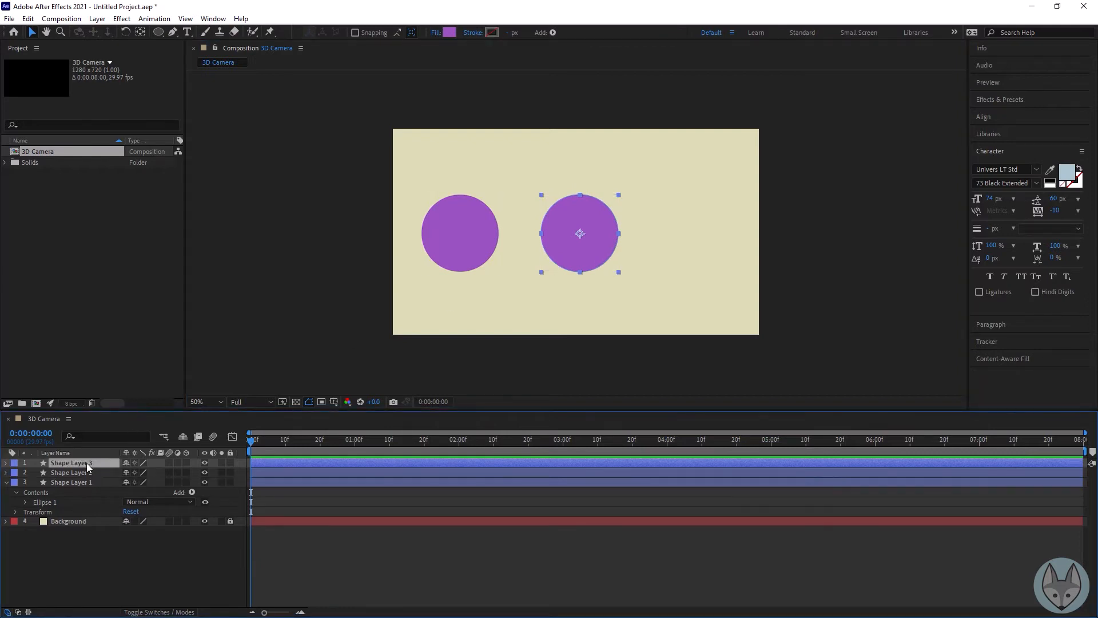
left_click_drag(583, 252, 696, 250)
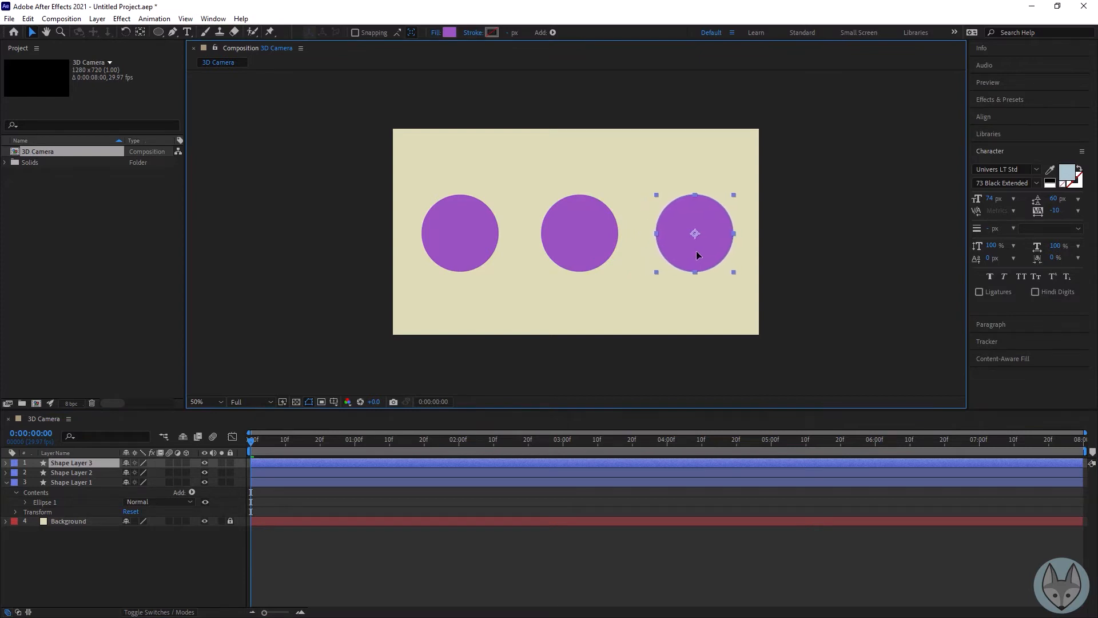
left_click_drag(589, 249, 577, 249)
Step: Distribute all three circle layers evenly by their horizontal centers
left_click(703, 252)
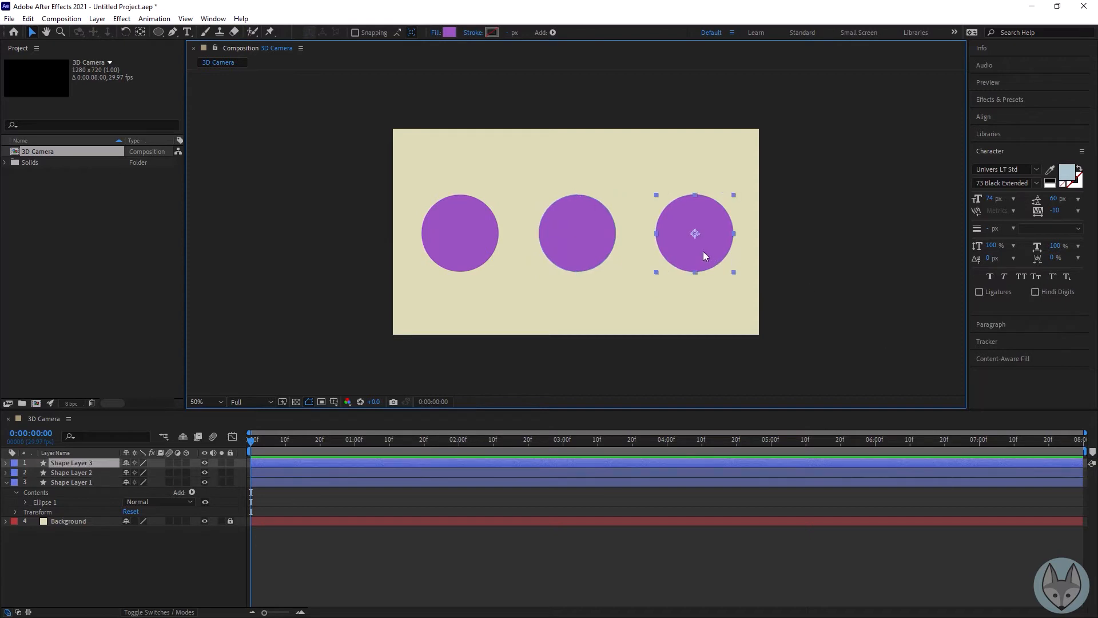
left_click(582, 256, "shift")
left_click(462, 247, "shift")
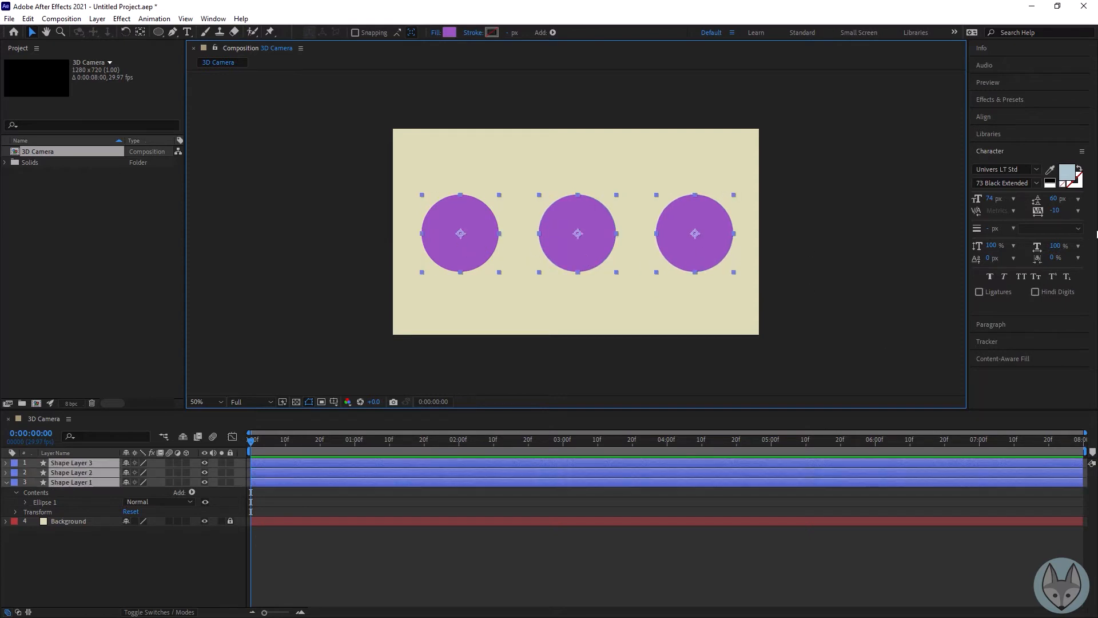
left_click(996, 116)
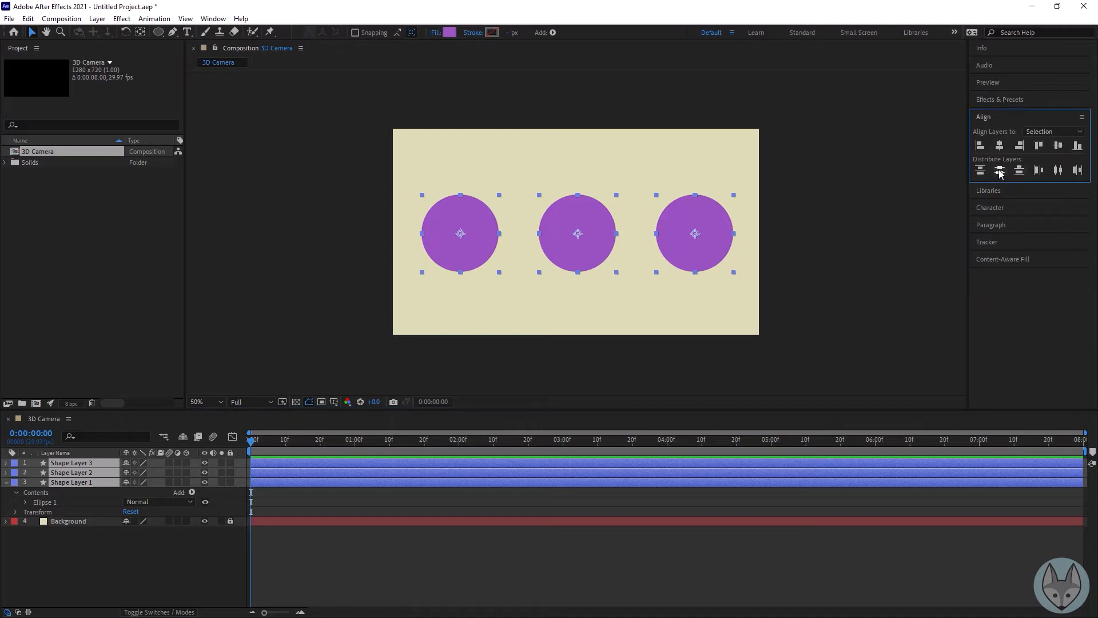
left_click(1059, 172)
left_click(614, 313)
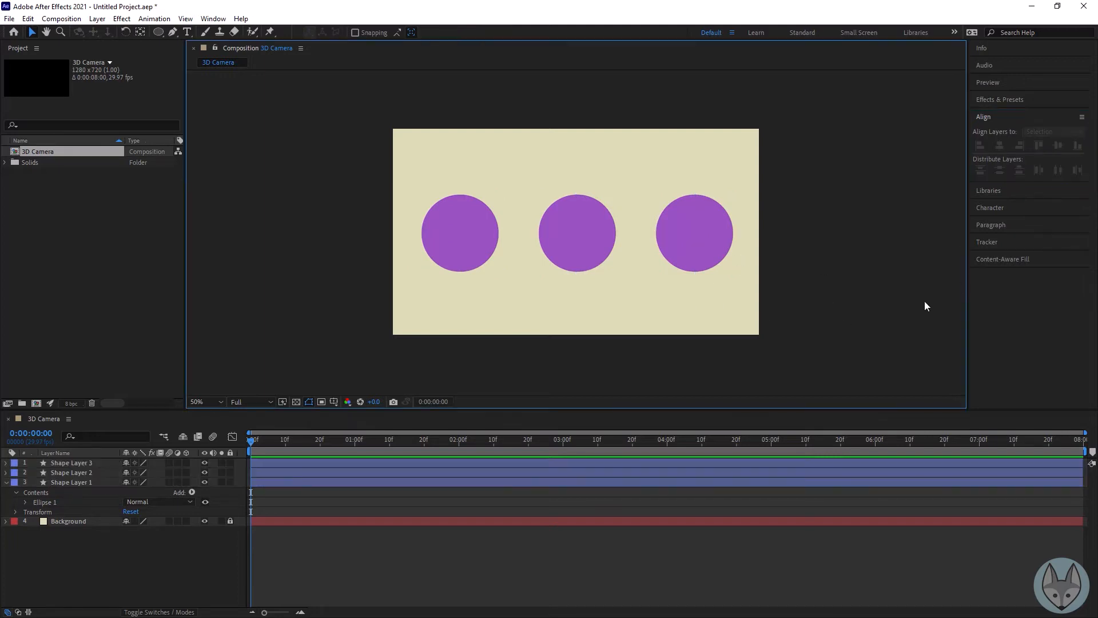
Step: Recolor the middle circle's fill to muted orange-red BF6952
left_click(567, 258)
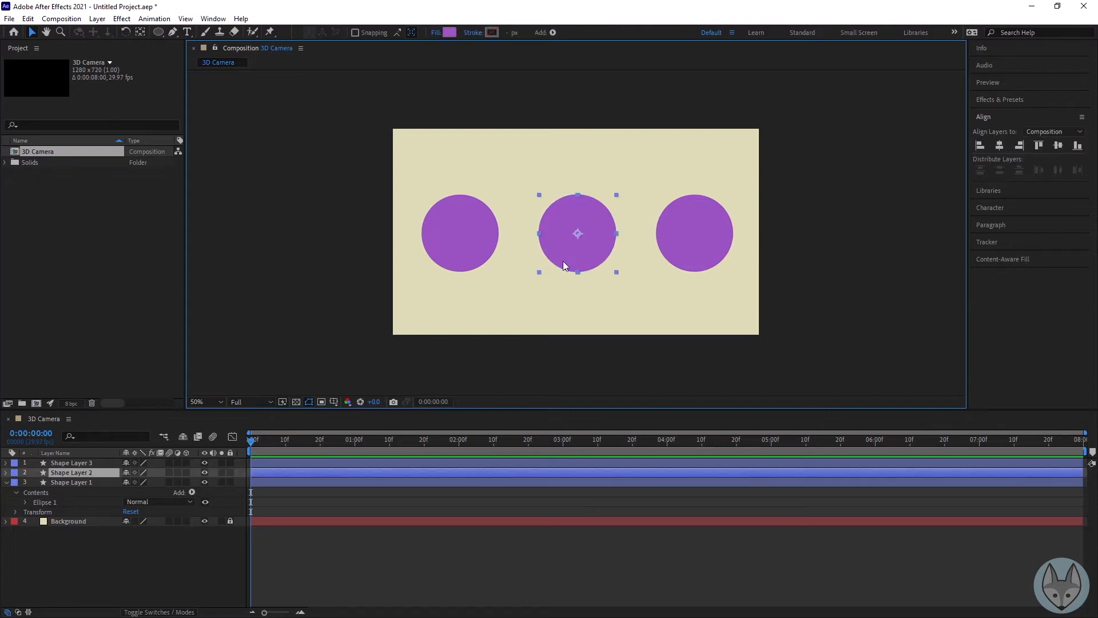
left_click(450, 32)
left_click_drag(899, 208, 900, 321)
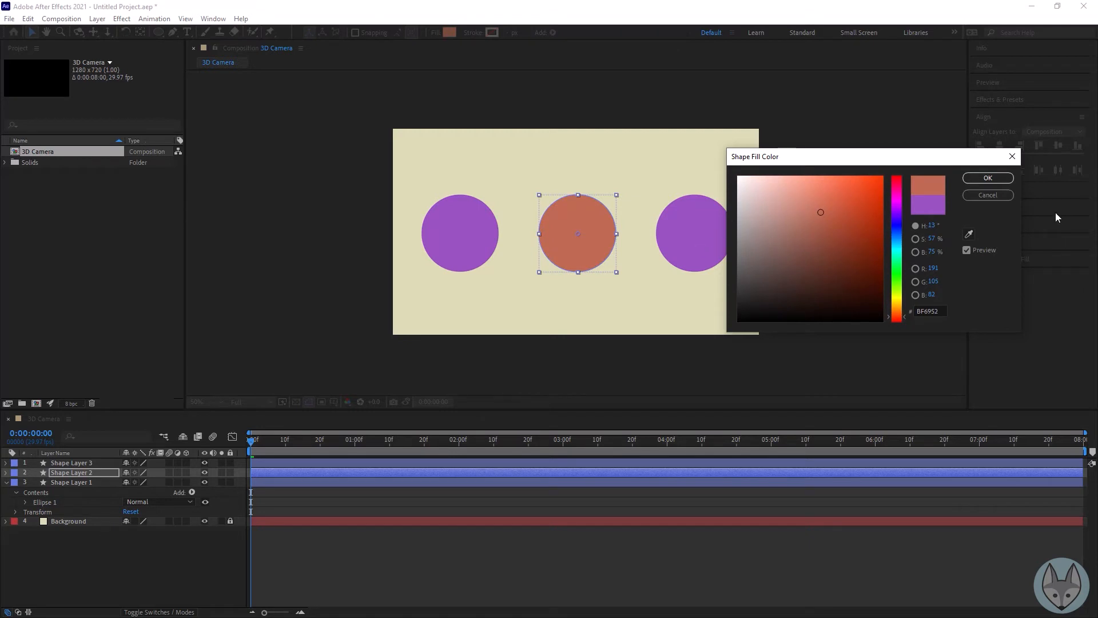
left_click(1003, 182)
Step: Recolor the third circle's fill, beside the orange-red one, to muted green 87AF66 and deselect it
left_click(691, 238)
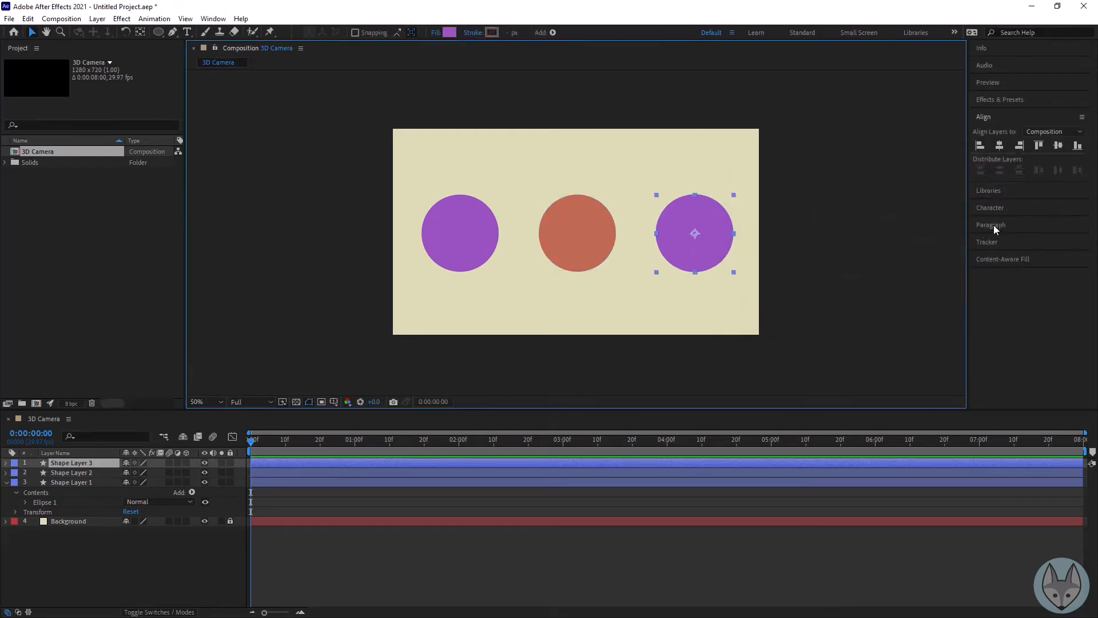
left_click(450, 32)
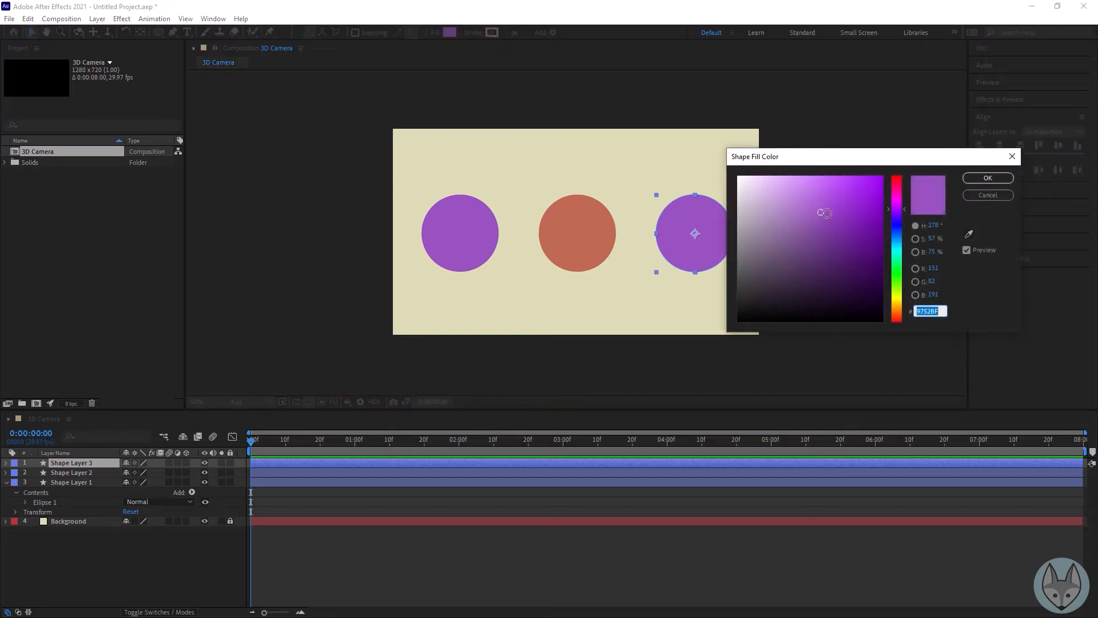
left_click_drag(901, 219, 904, 284)
left_click(803, 201)
mouse_move(803, 202)
left_mouse_down()
mouse_move(809, 221)
mouse_move(798, 222)
left_mouse_up()
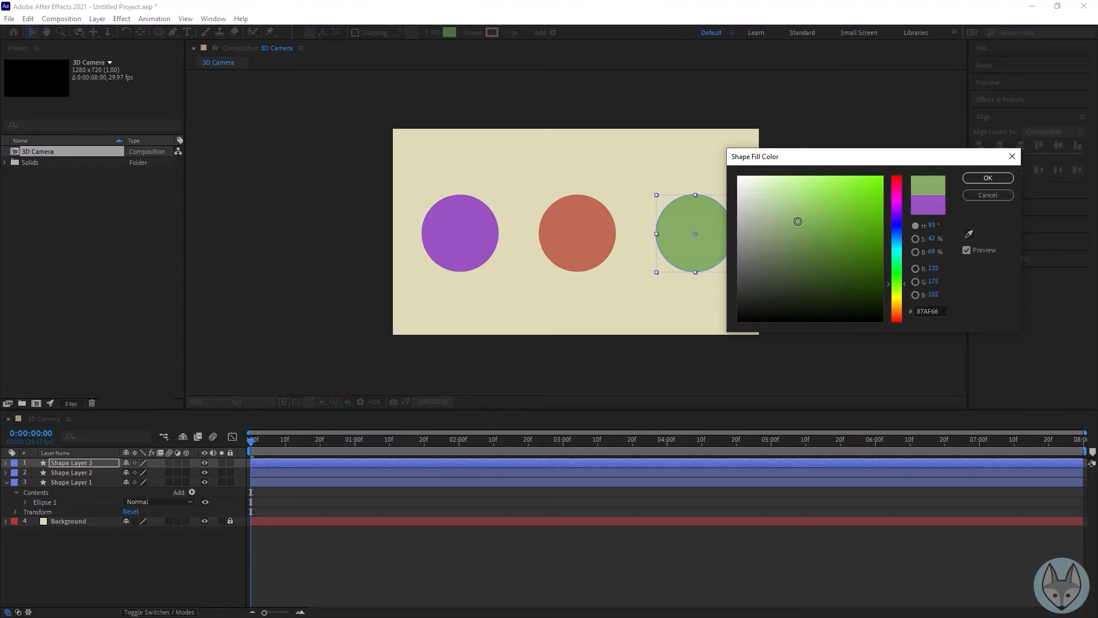
left_click(988, 179)
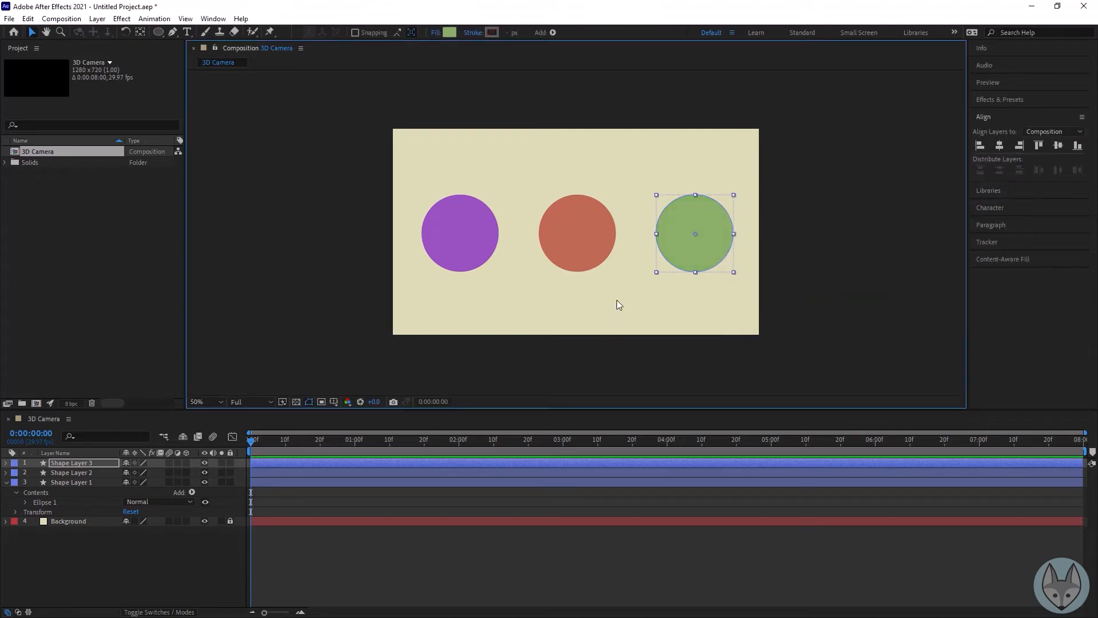
left_click(693, 315)
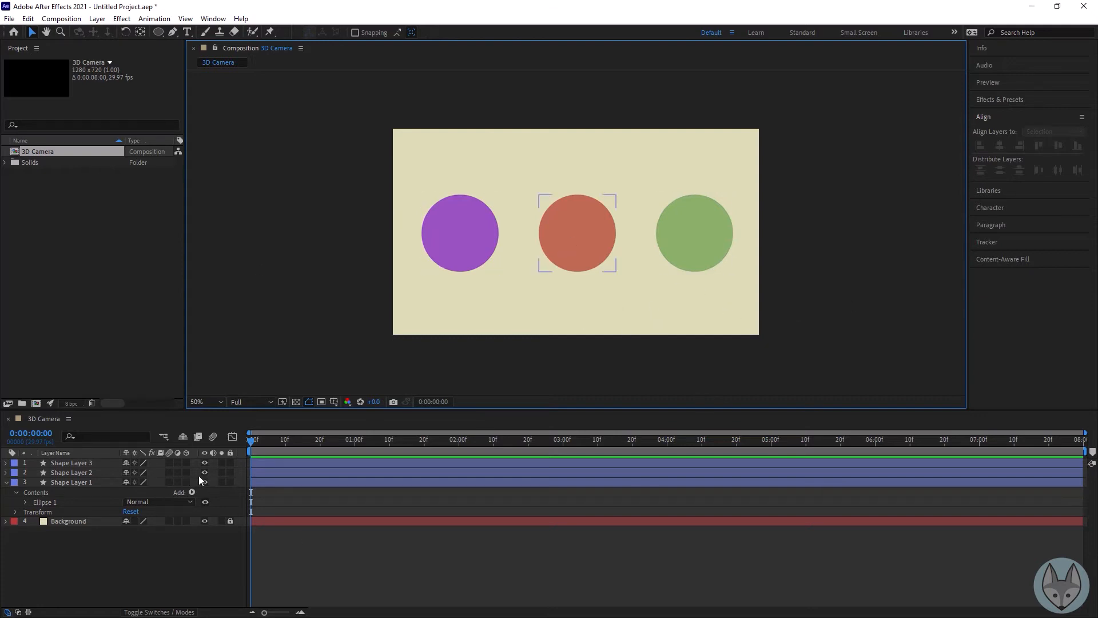
Step: Make all three circle layers 3D and set the composition's renderer to Classic 3D
left_click_drag(184, 463, 186, 481)
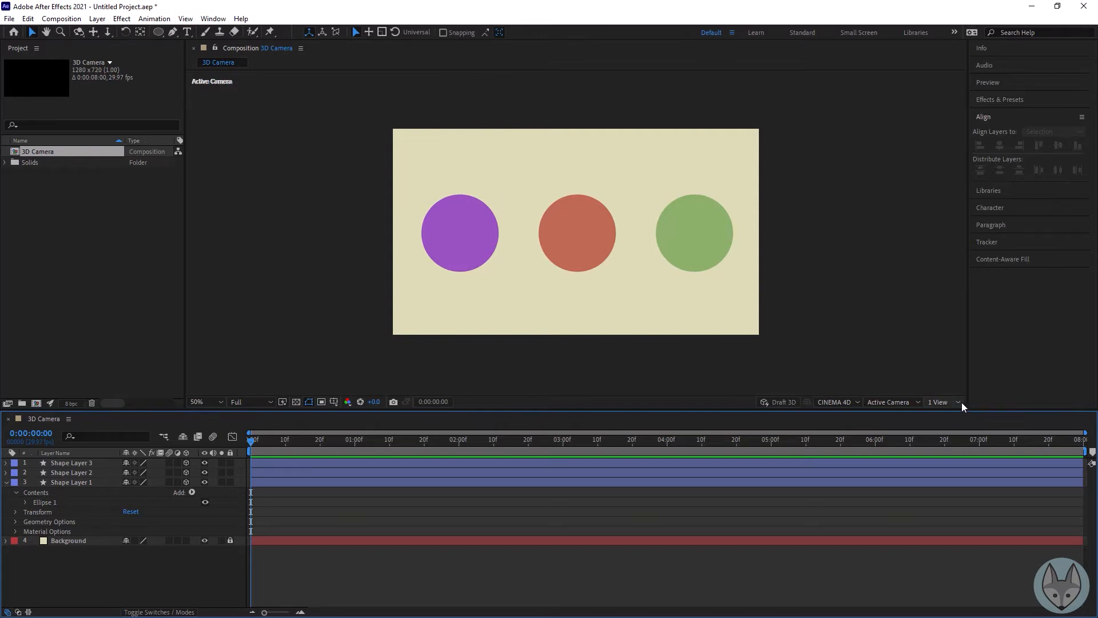
left_click(836, 400)
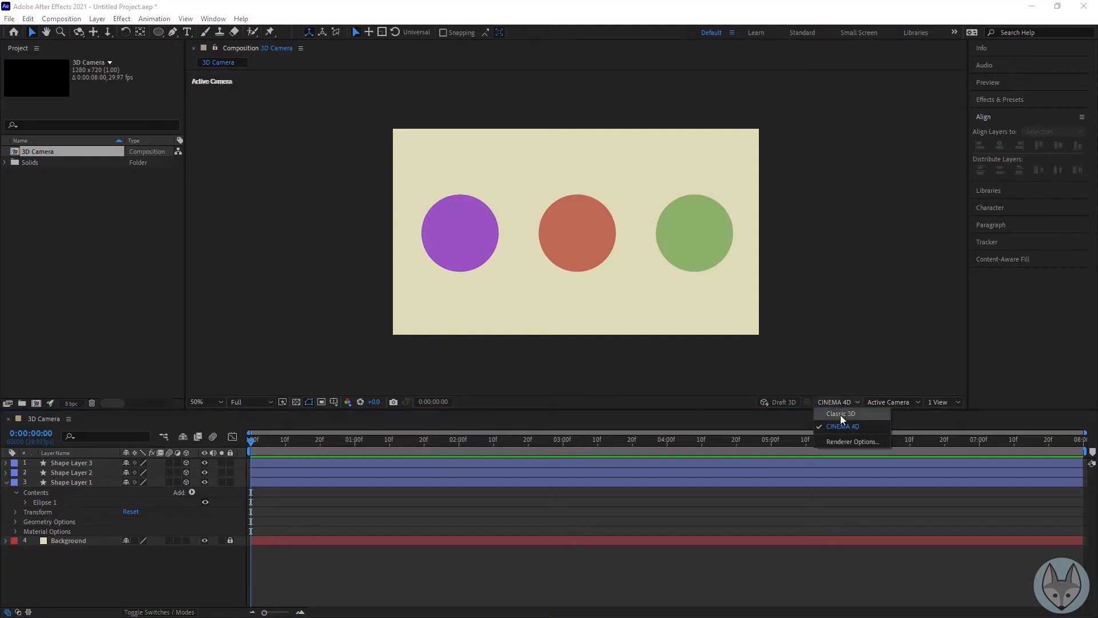
left_click(839, 414)
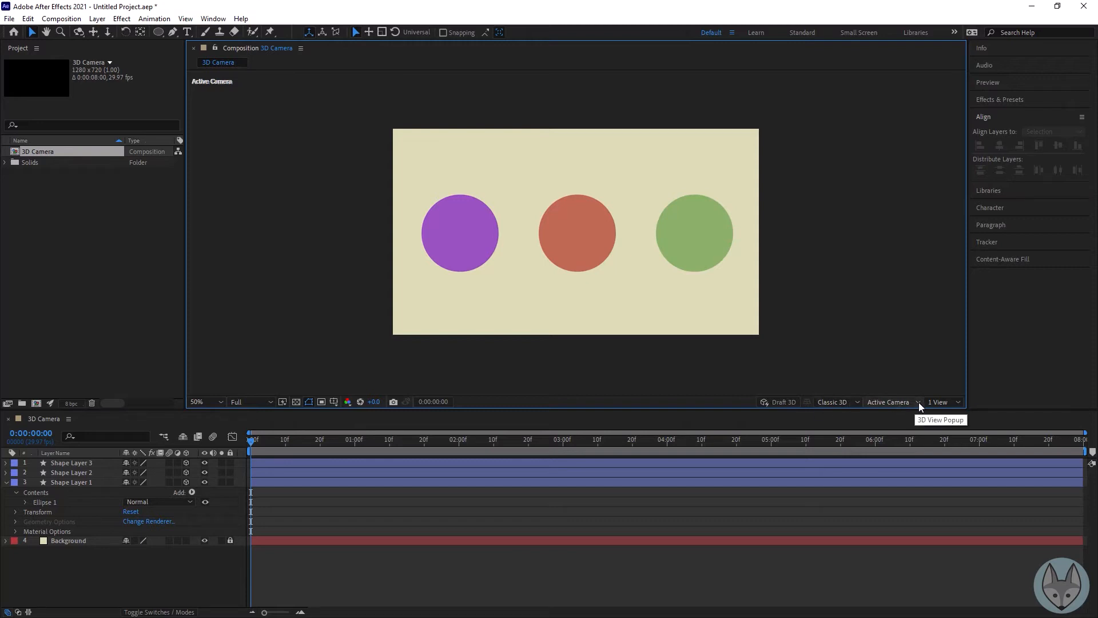
Step: Split the composition viewer into 2 Views, with the first showing Top beside the Active Camera view
left_click(956, 402)
left_click(953, 427)
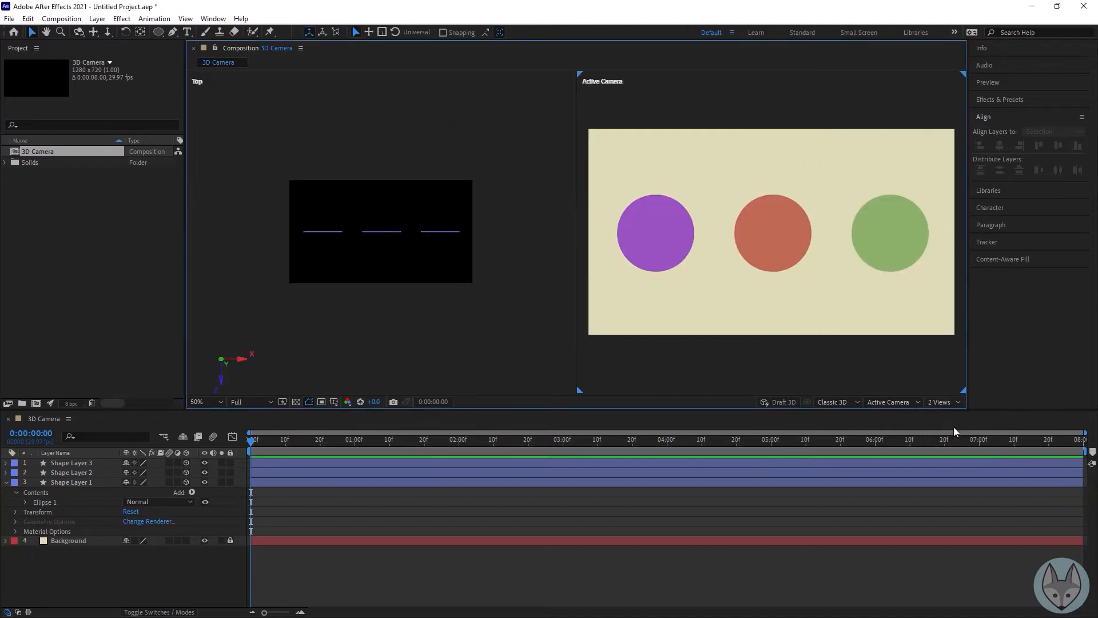
left_click(359, 322)
left_click(883, 400)
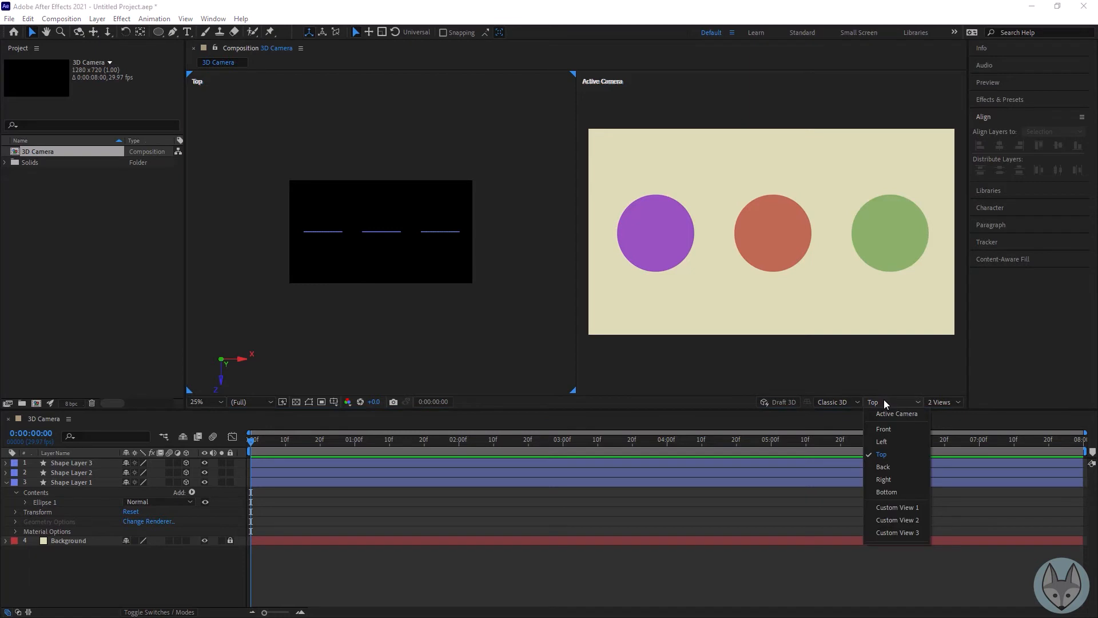
left_click(894, 456)
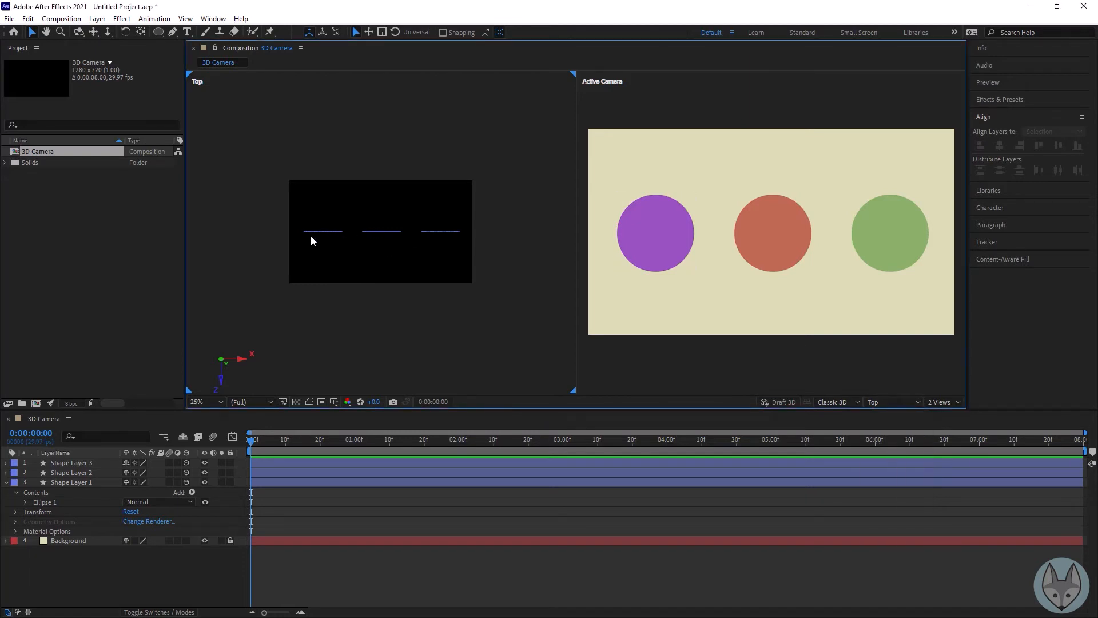
Step: Reveal the purple circle layer's Position property and set its Z position to 1000
left_click(661, 252)
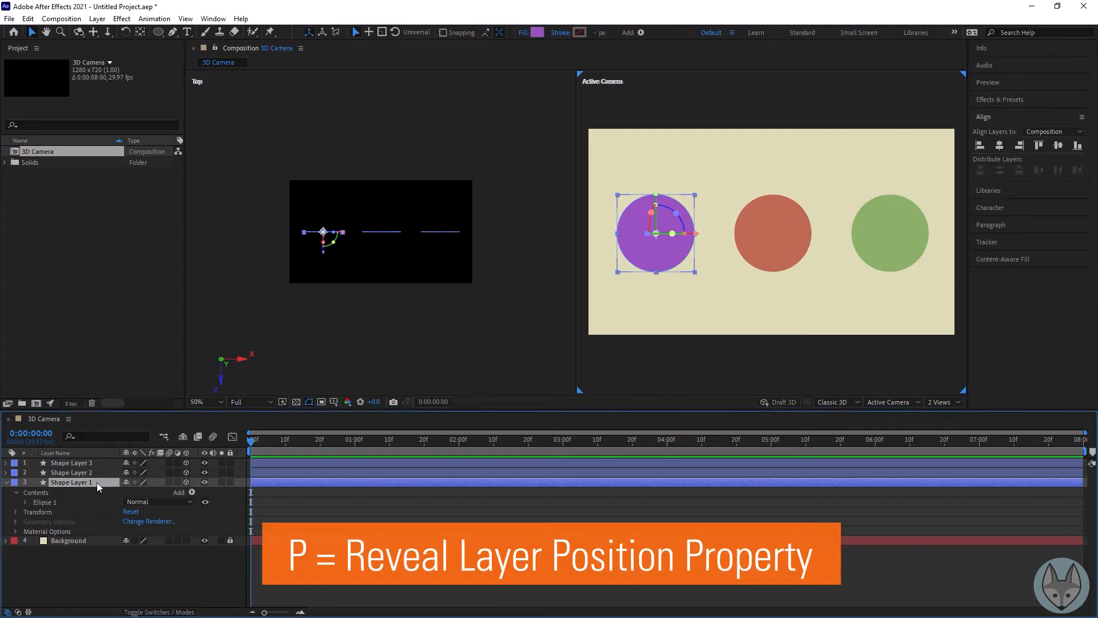
key("p")
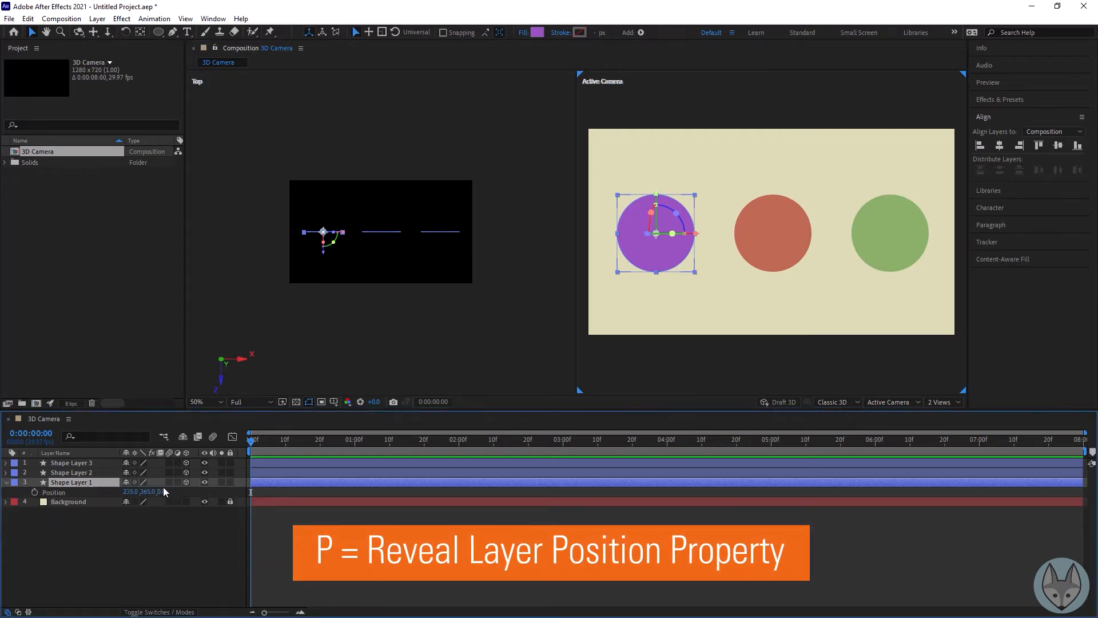
mouse_move(130, 492)
left_mouse_down()
mouse_move(102, 492)
mouse_move(130, 488)
left_mouse_up()
key("ctrl+z")
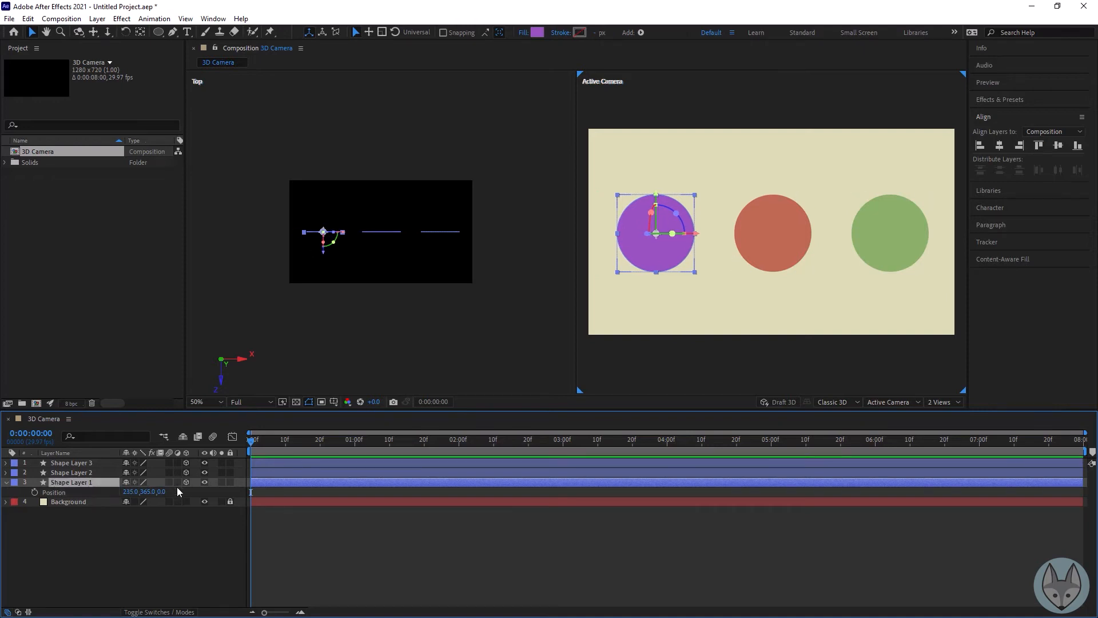
left_click_drag(164, 495, 621, 426)
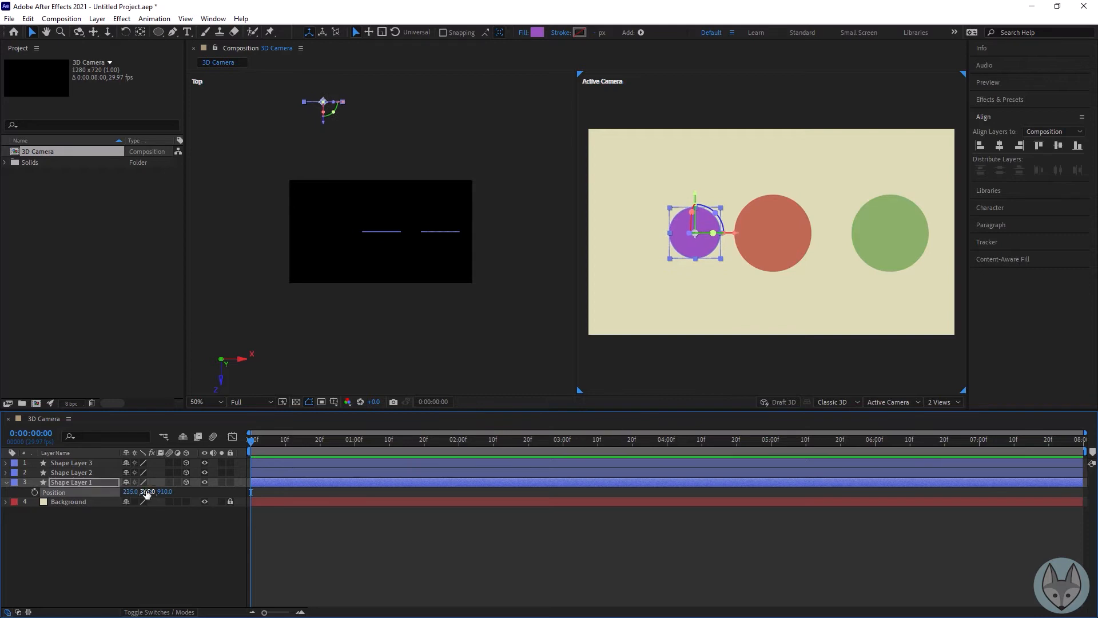
left_click(164, 492)
type("1000")
key("Return")
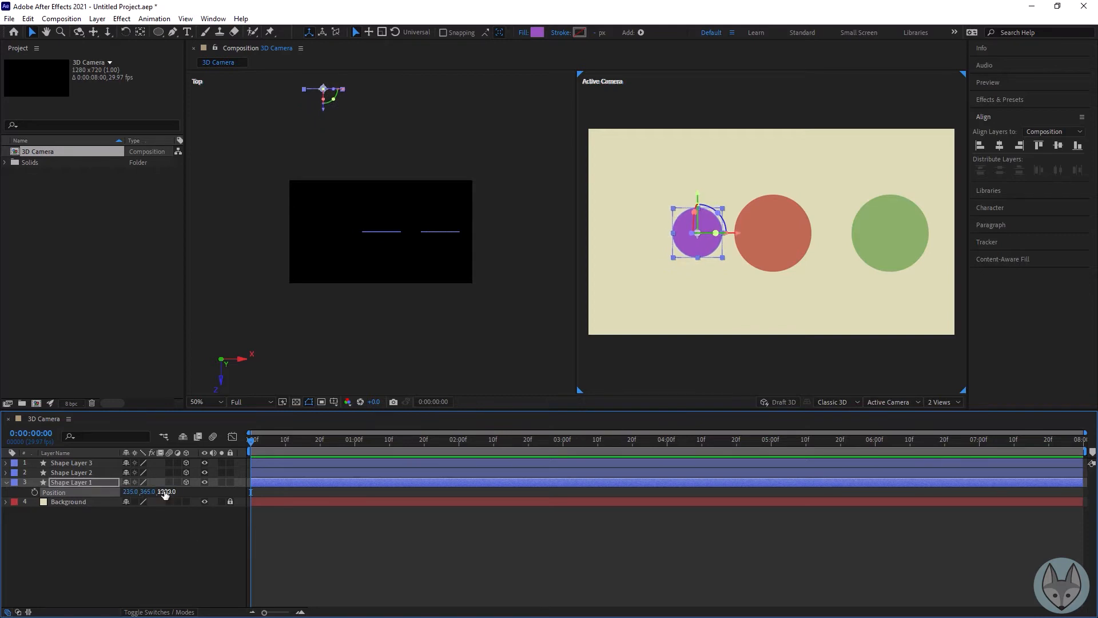
Step: Reveal the green circle layer's Position property and set its Z position to -1000
left_click(777, 245)
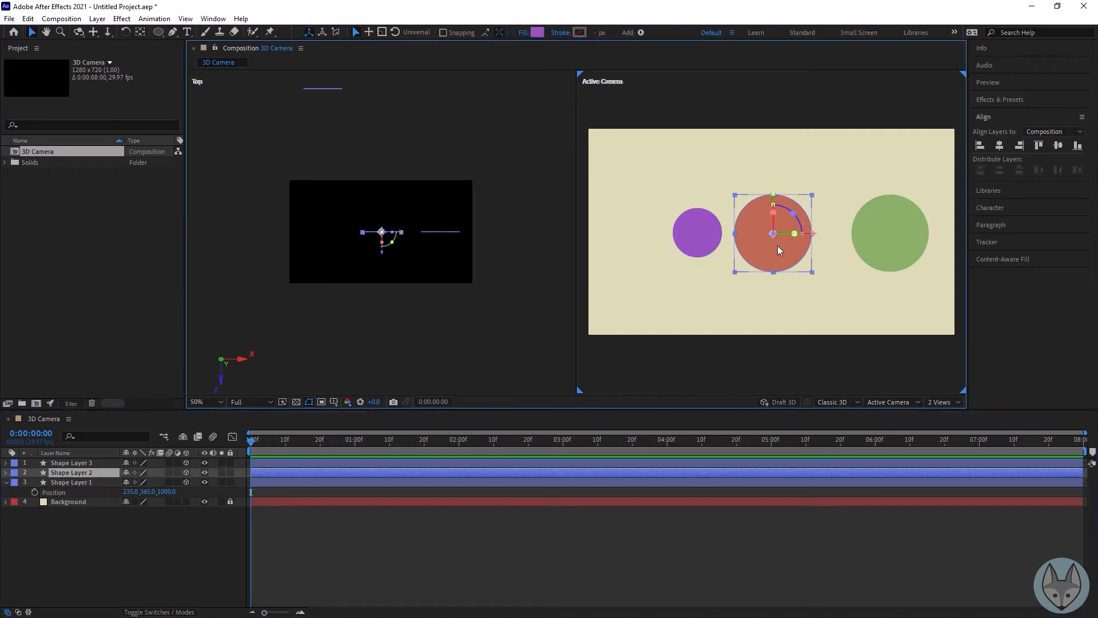
left_click(872, 258)
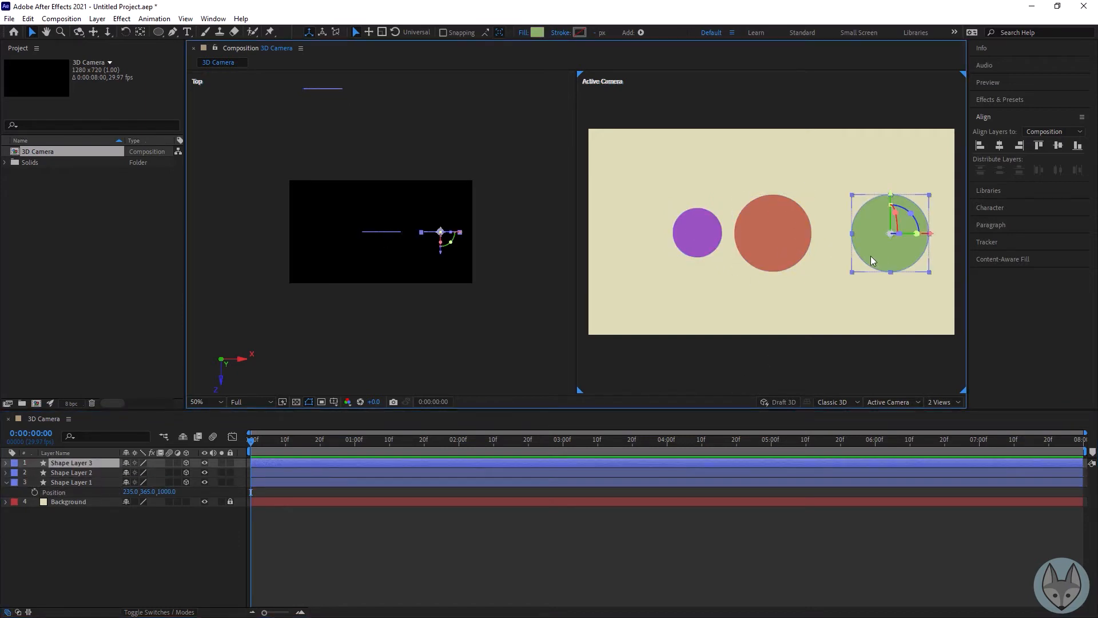
left_click(102, 467)
key("p")
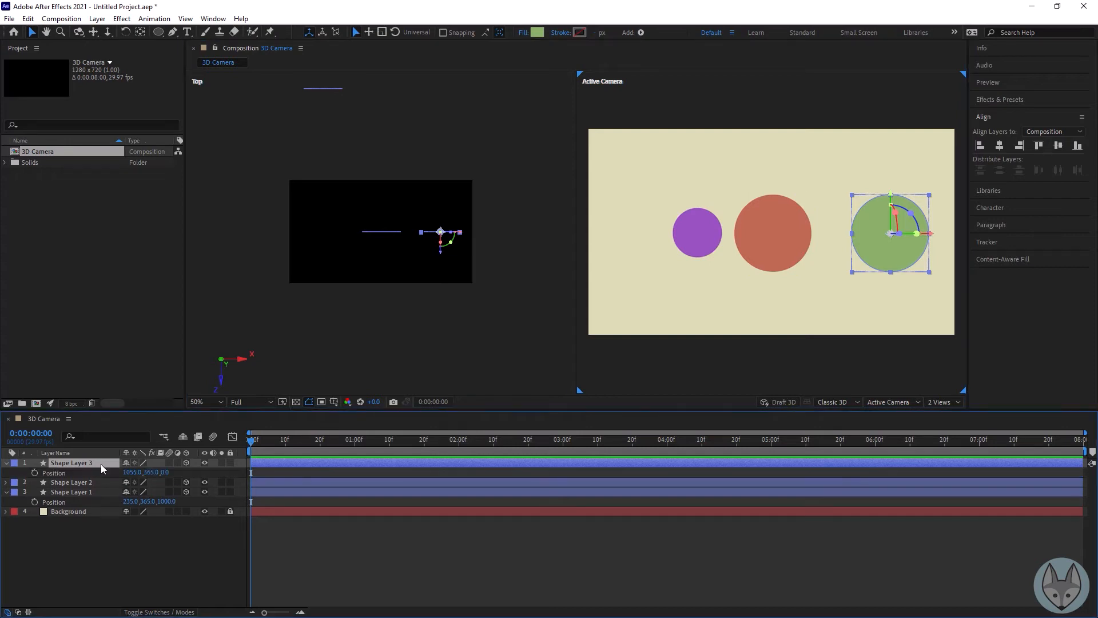
left_click(165, 472)
type("1000")
key("Return")
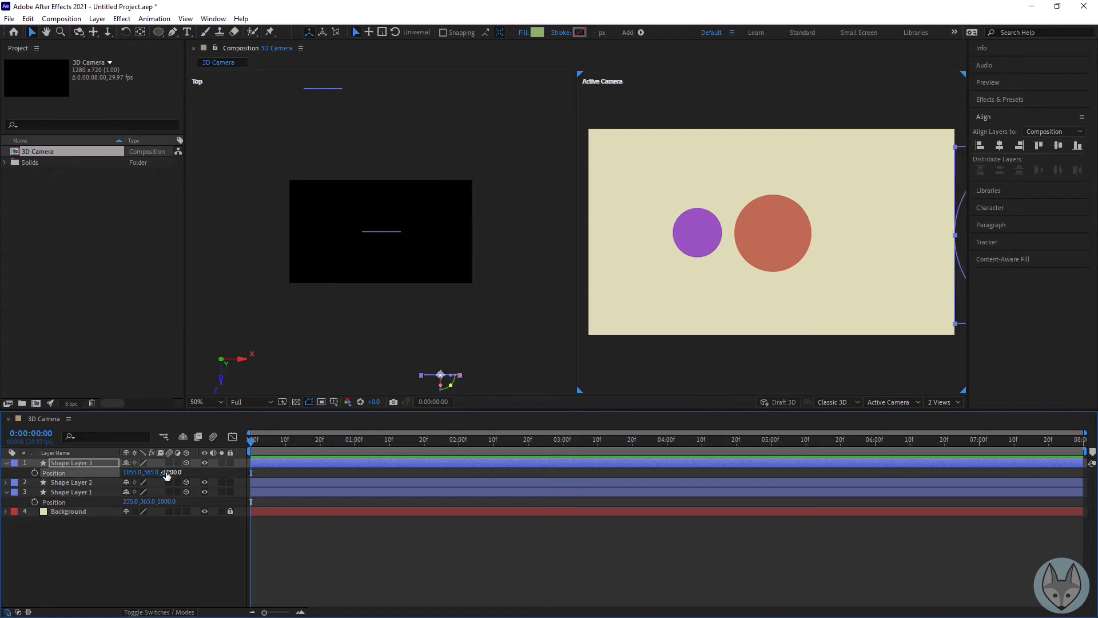
Step: Examine how the circles are spread in depth in the Top view and where the green circle lies relative to the Active Camera frame
scroll(423, 271, "down", 2)
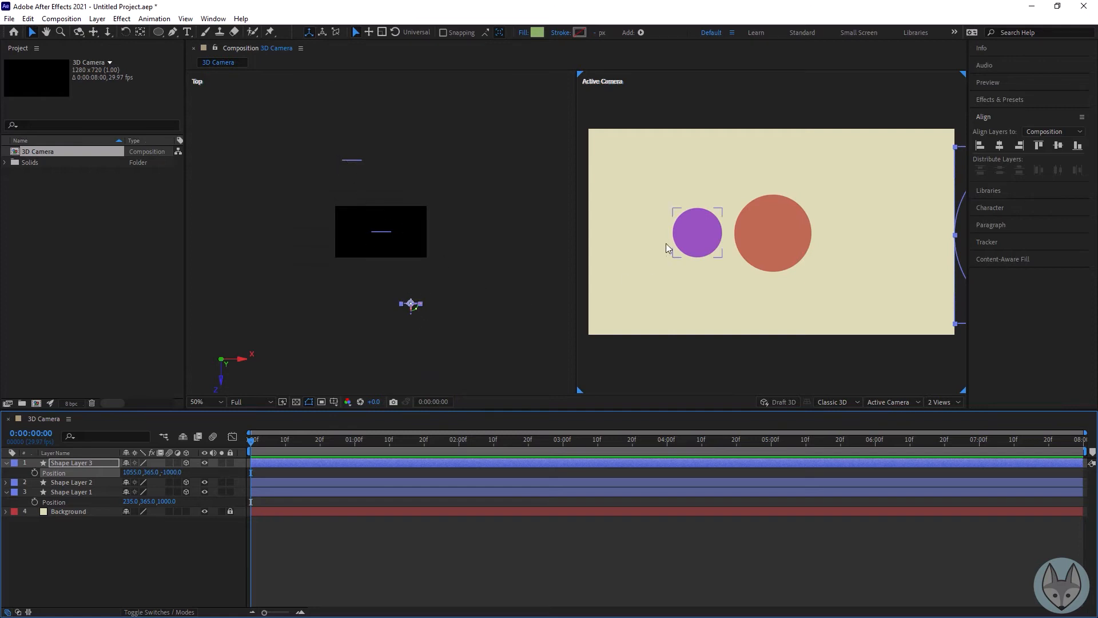
key("comma")
key("comma")
key("comma")
key("comma")
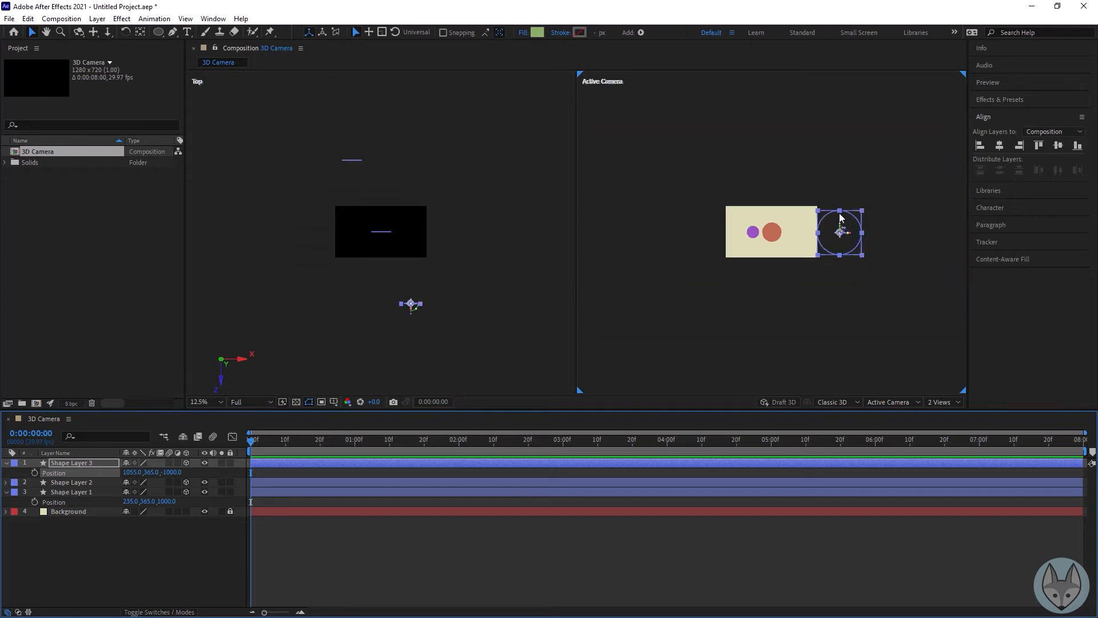
key("period")
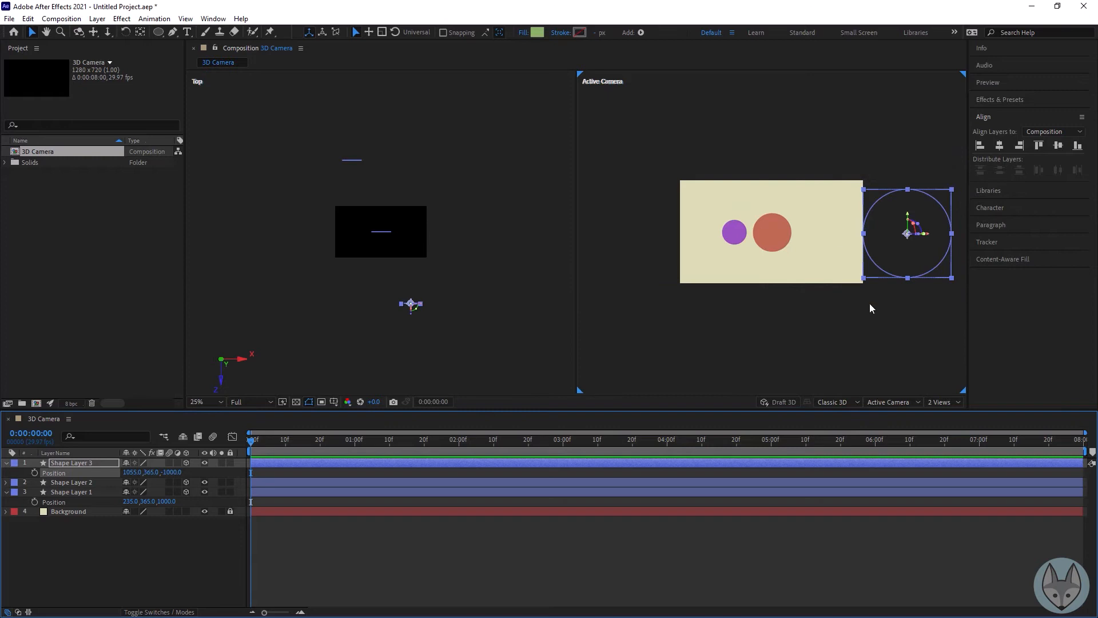
key("period")
key("comma")
key("period")
key("comma")
left_click(747, 340)
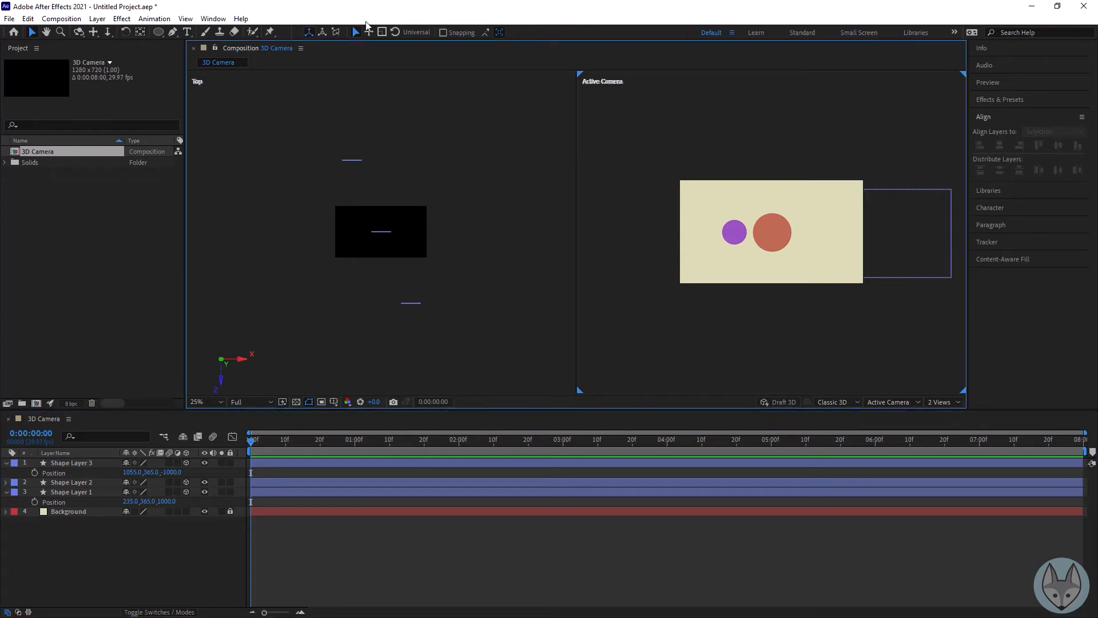
Step: Add a new One-Node Camera layer named Camera 1 with the 50mm preset
left_click(96, 21)
mouse_move(103, 32)
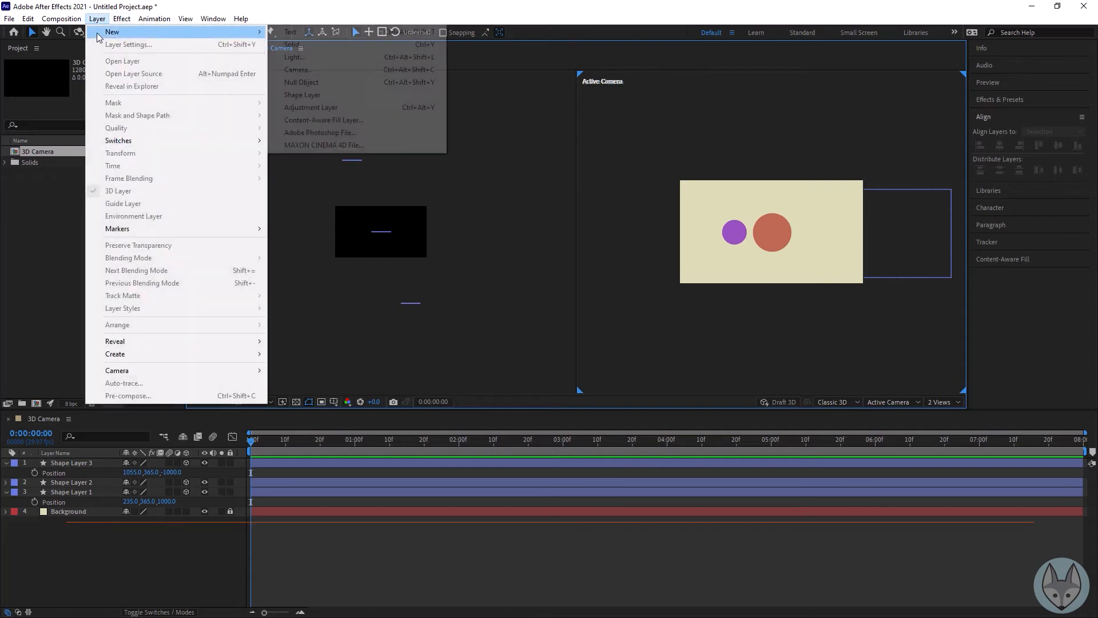
left_click(332, 70)
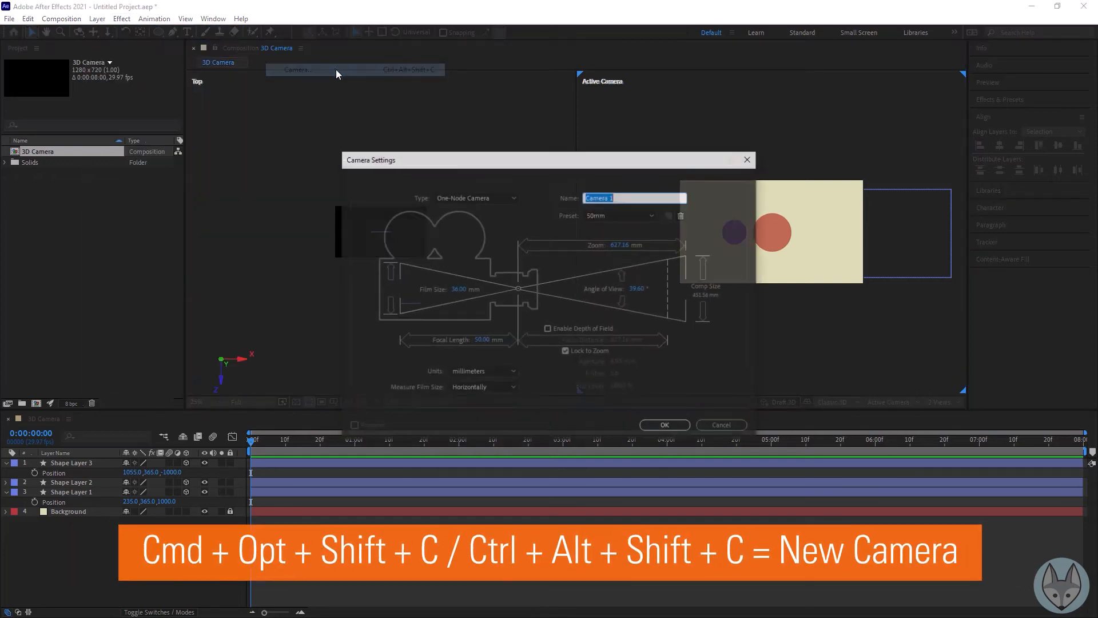
left_click(483, 198)
left_click(486, 209)
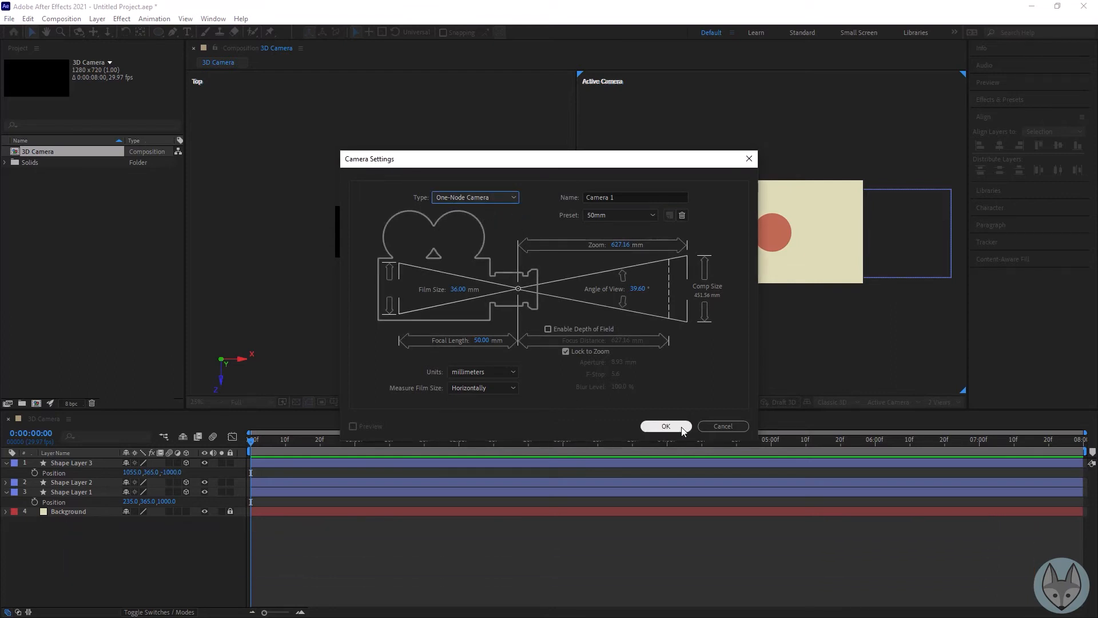
left_click(666, 426)
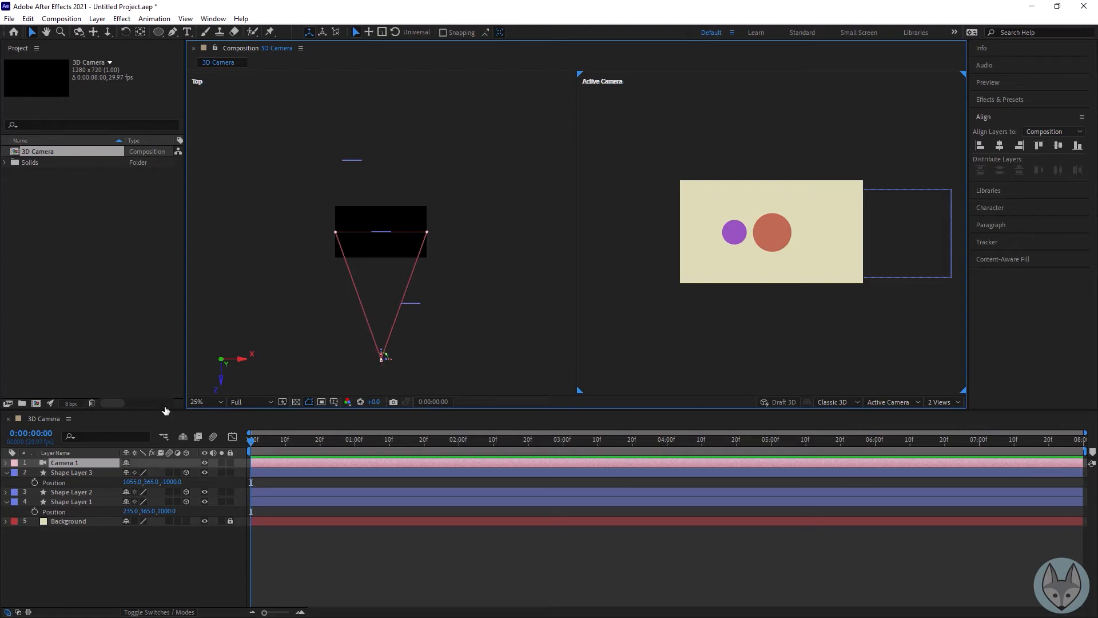
Step: Move the camera forward in depth to a Z position of about 518 and set a starting Position keyframe at 0:00:00:00
left_click(74, 464)
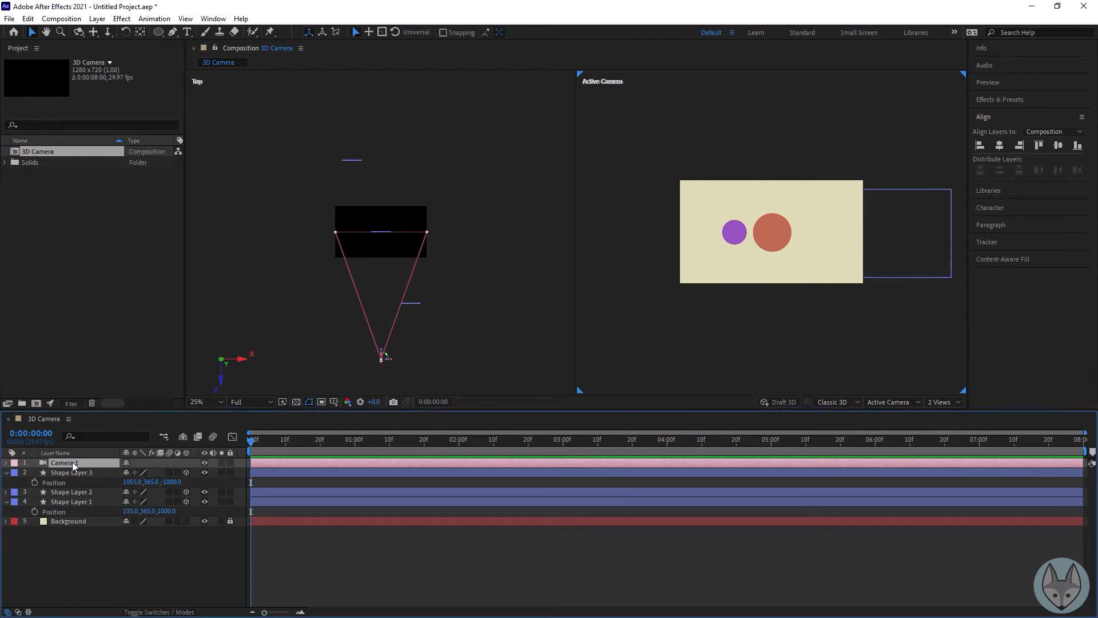
key("p")
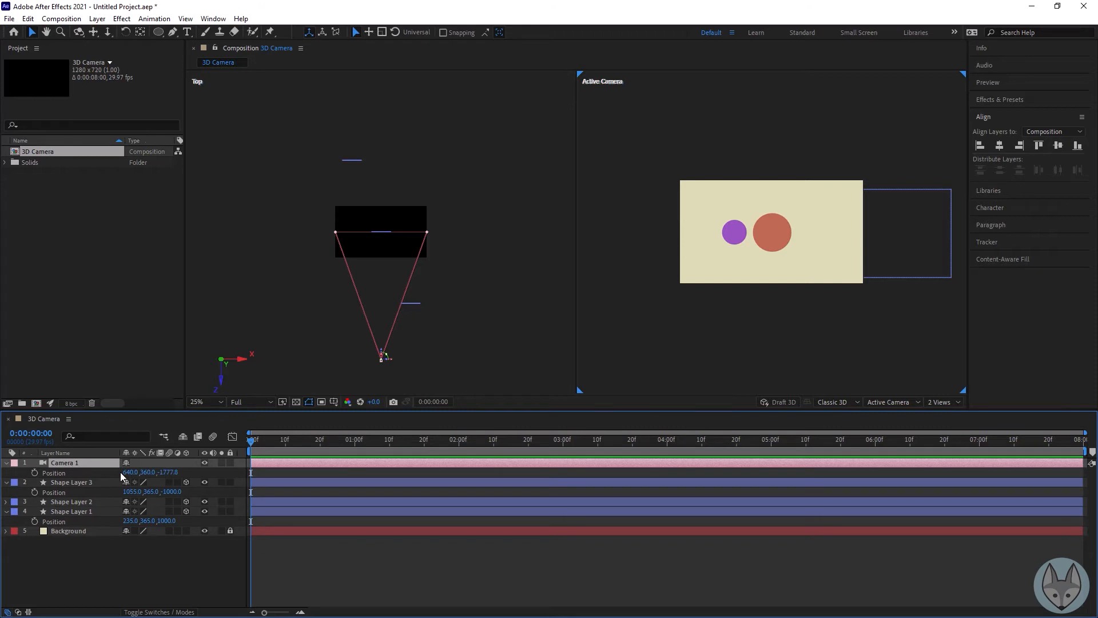
left_click_drag(174, 472, 963, 210)
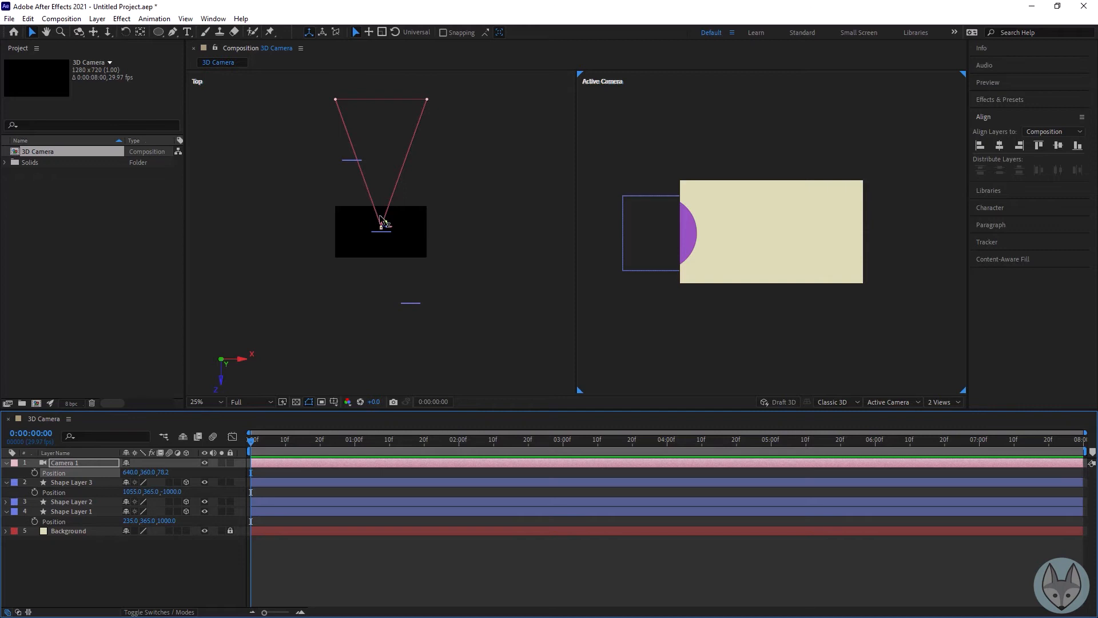
left_click_drag(381, 220, 391, 188)
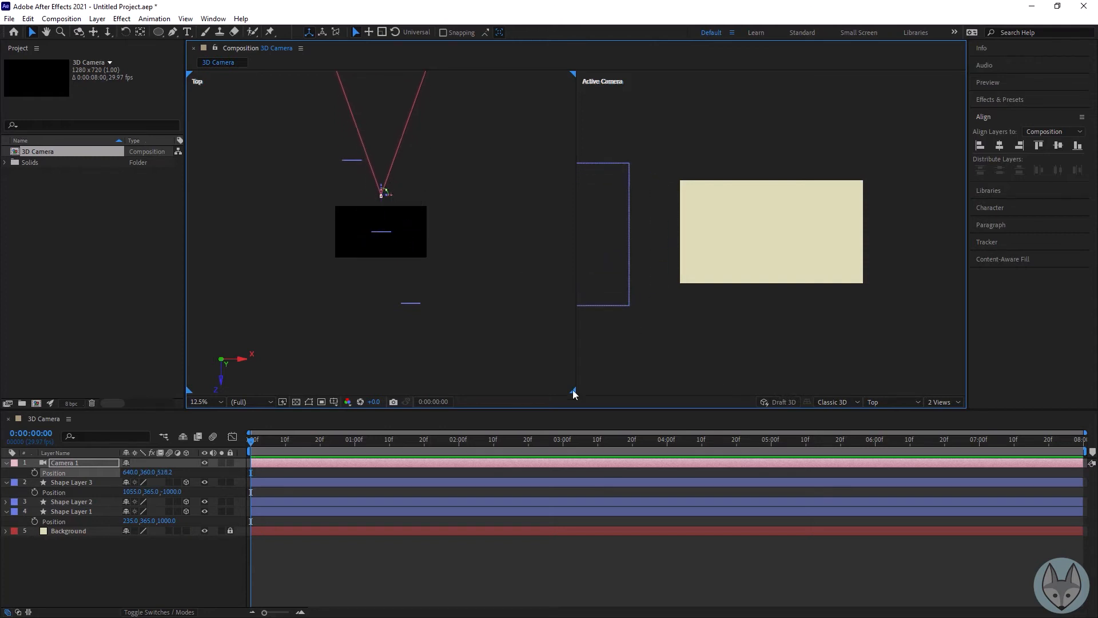
left_click(36, 472)
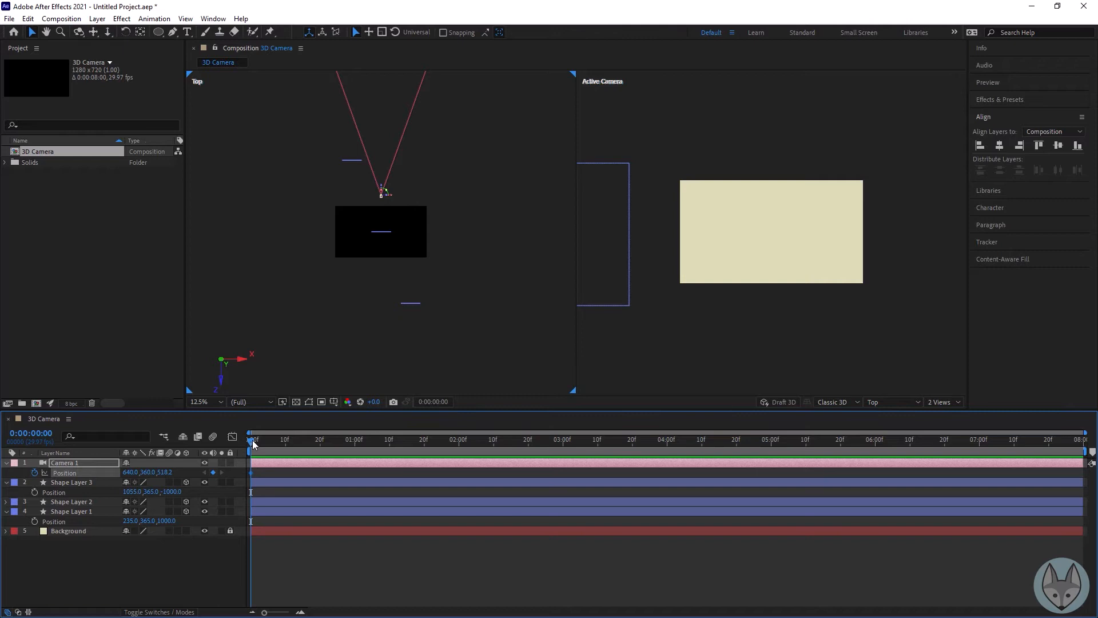
Step: At 0:00:04:00, pull Camera 1 back in depth and set its Z position to -2900 as a second Position keyframe
left_click_drag(252, 441, 668, 452)
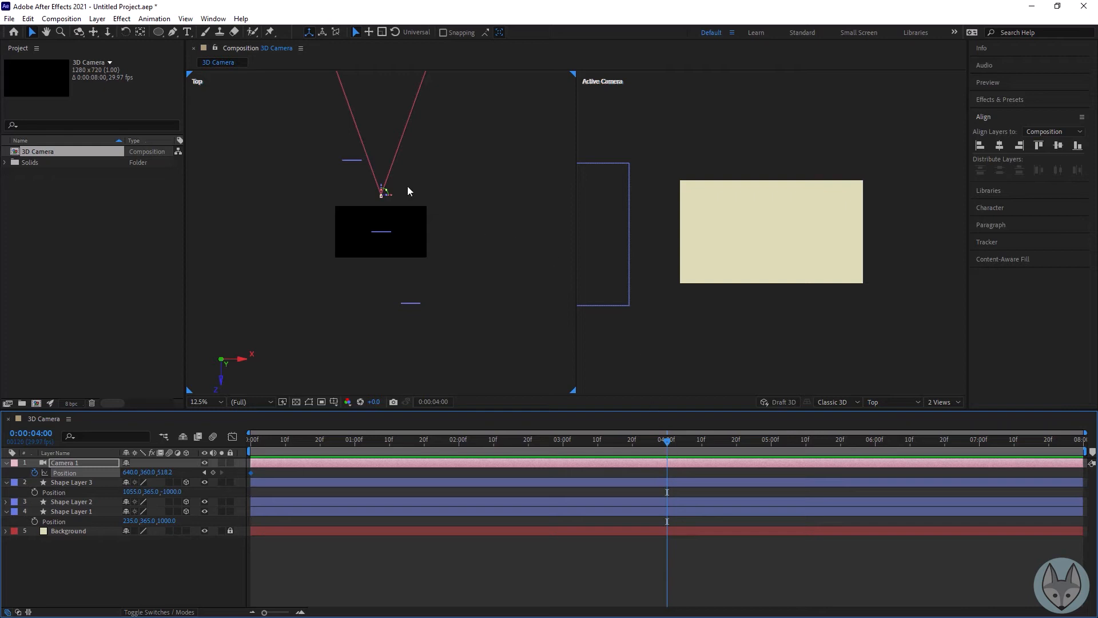
left_click_drag(383, 189, 366, 432)
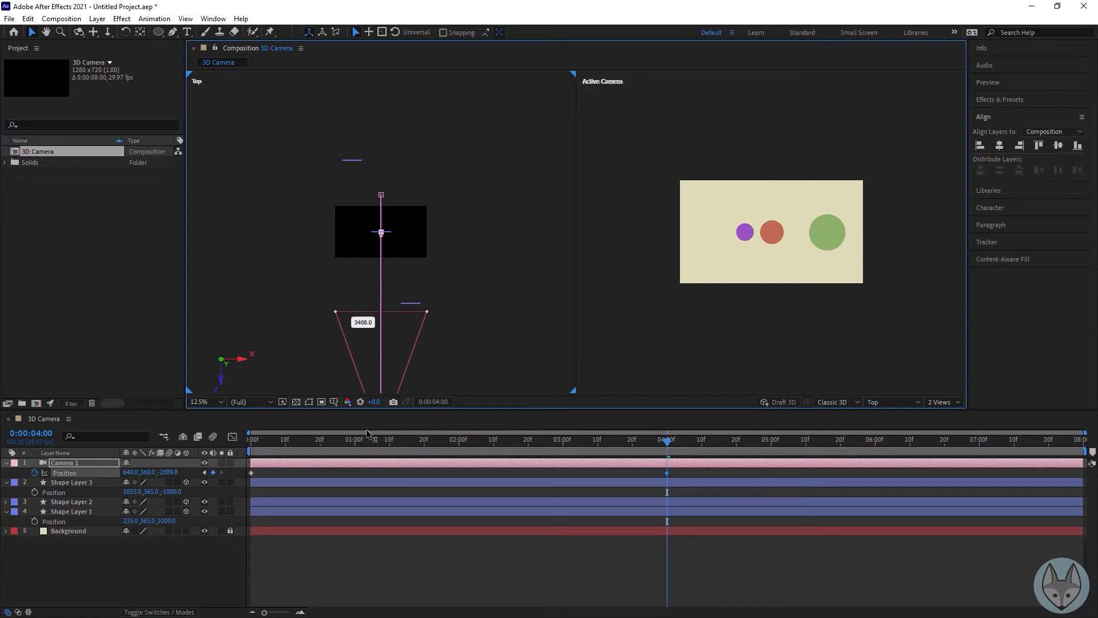
left_click(175, 472)
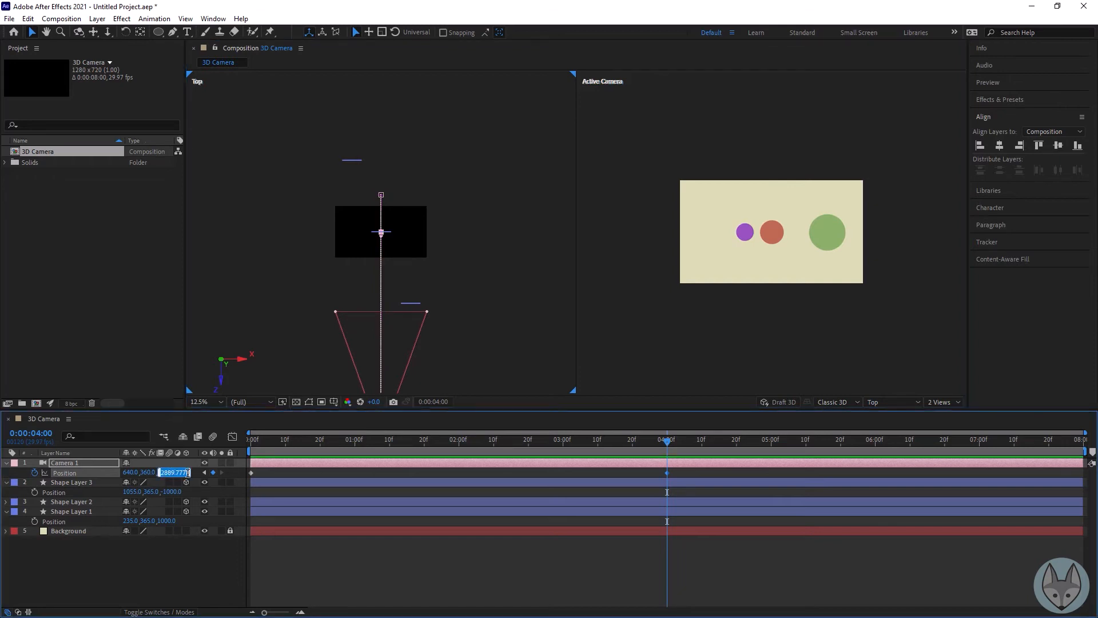
type("-2900")
key("Return")
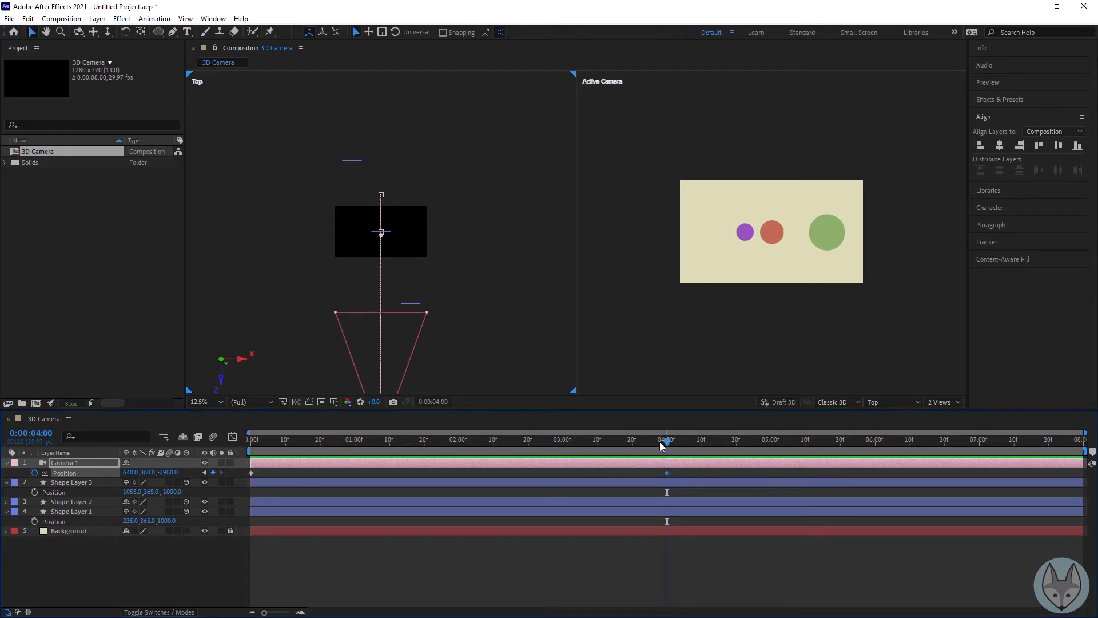
Step: Play back the camera move from the first frame and return to 0:00:00:00
key("Home")
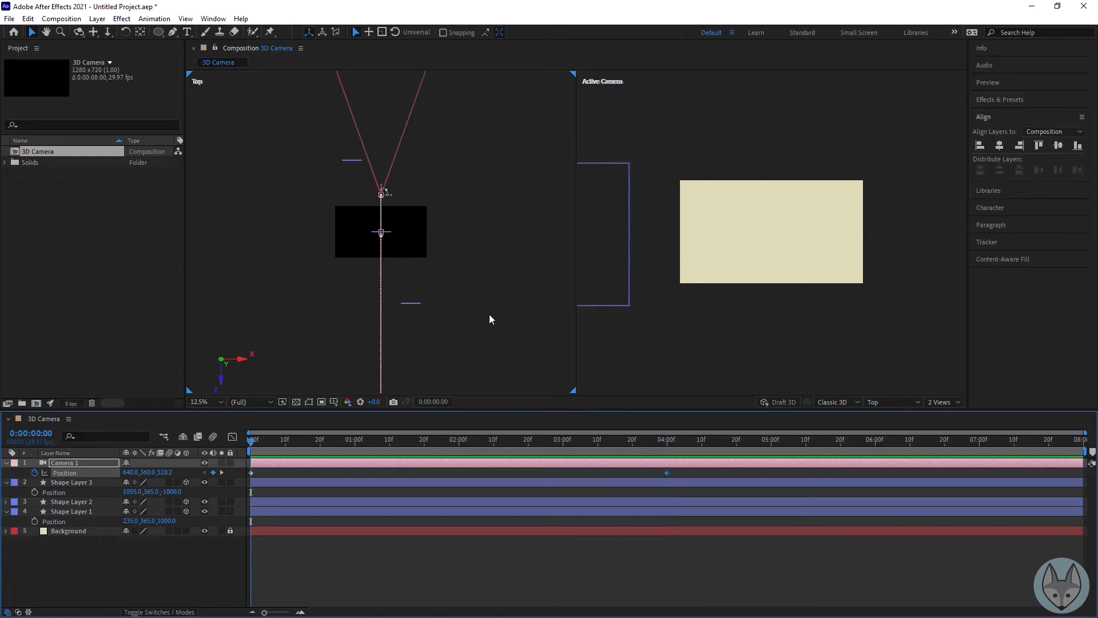
left_click(819, 341)
key("h")
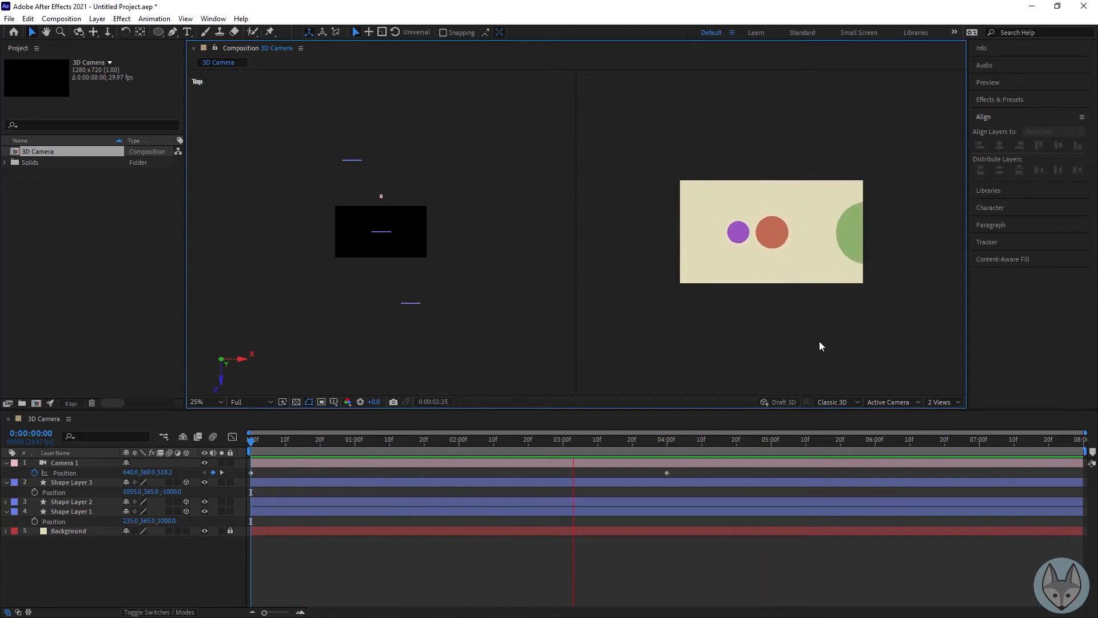
key("space")
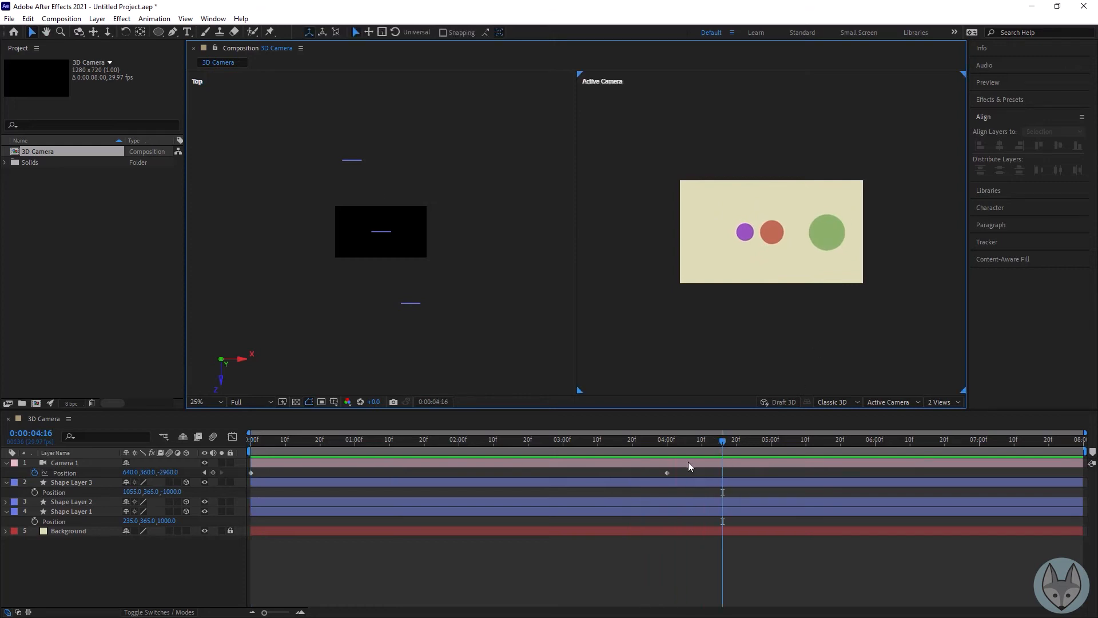
left_click_drag(723, 441, 252, 483)
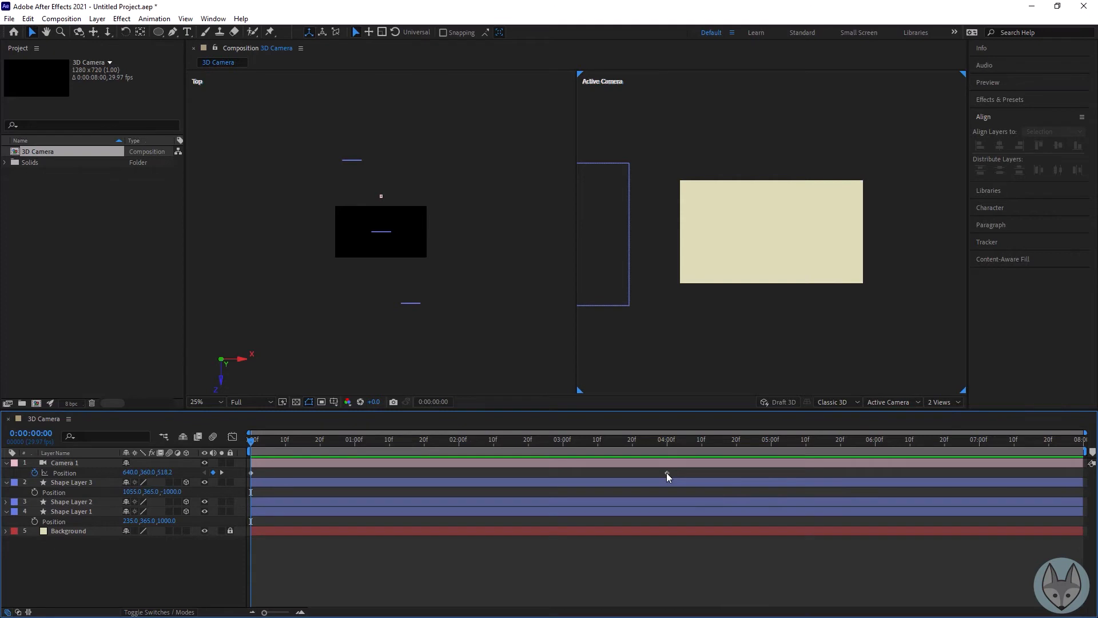
Step: Move the camera's end Position keyframe to 0:00:03:00 and apply Easy Ease to both Position keyframes
left_click_drag(667, 473, 563, 478)
left_click(597, 502)
left_click(585, 475)
left_click(585, 474)
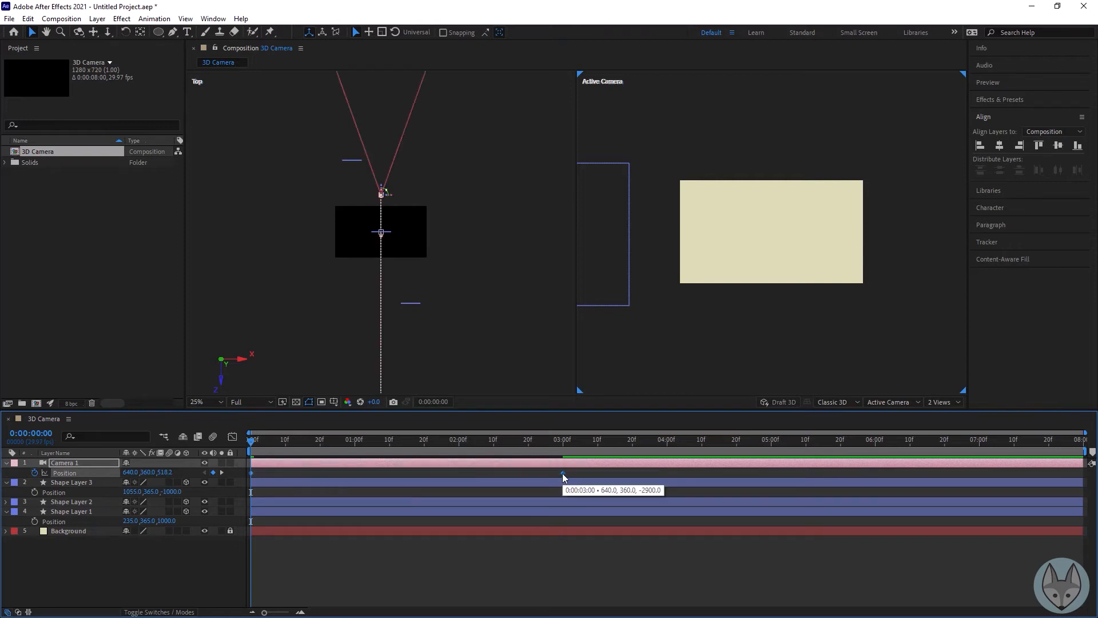
key("F9")
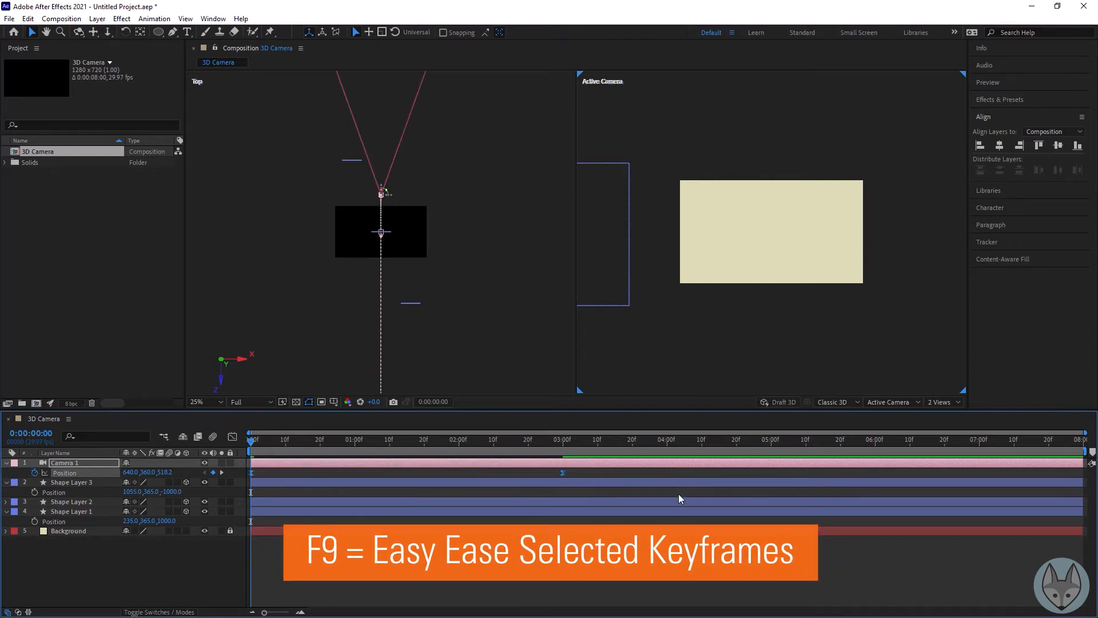
key("space")
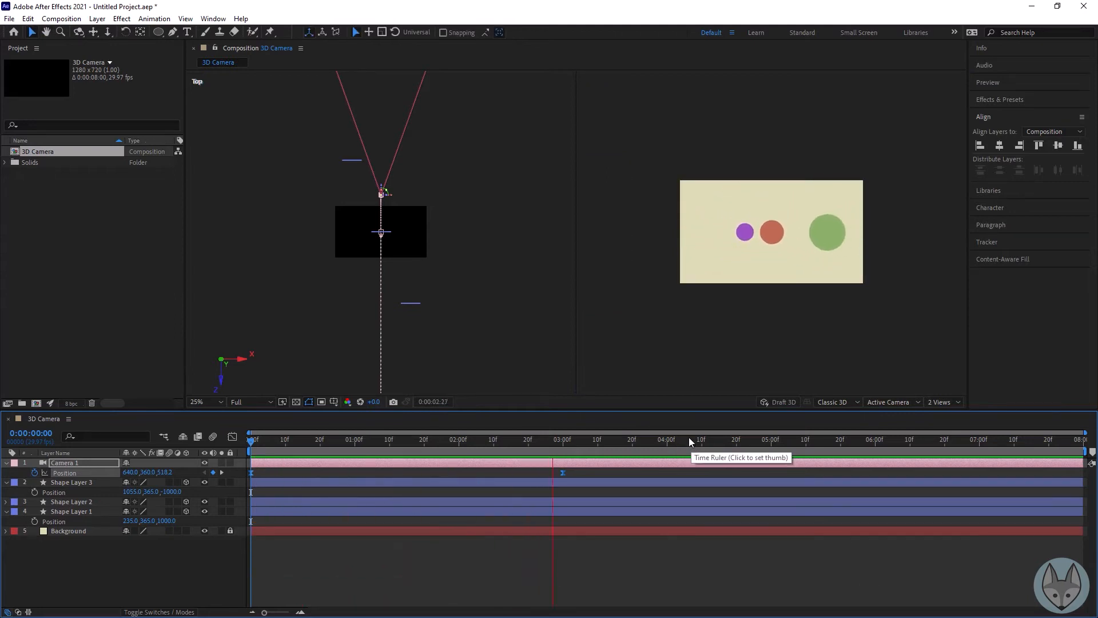
key("space")
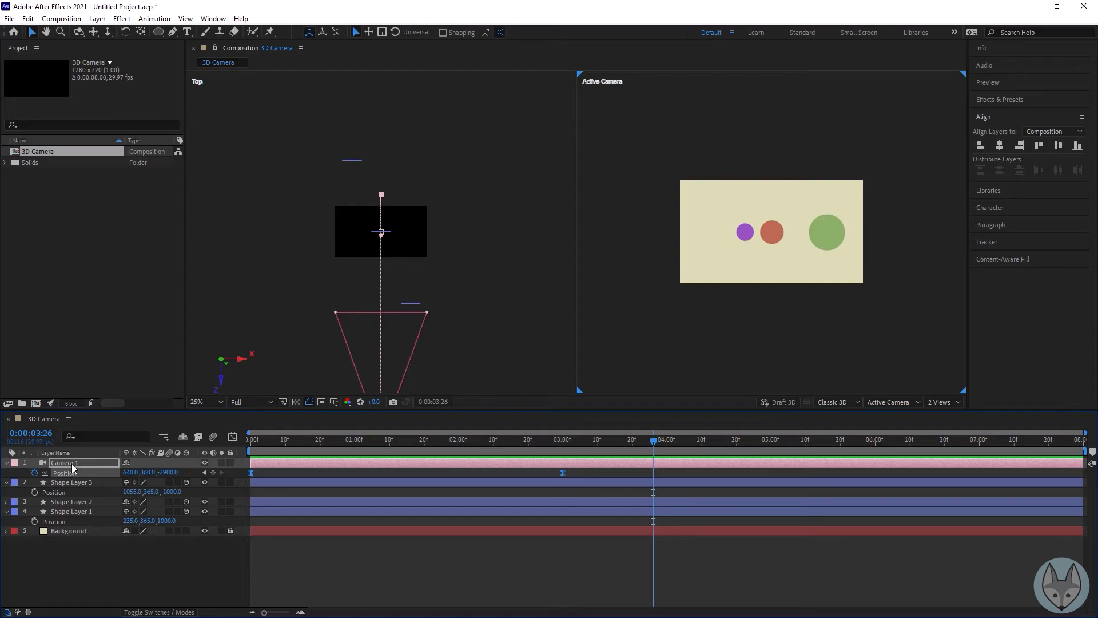
Step: Reshape the camera's Position speed graph so the speed peaks just before 0:00:01:00 and tapers off slowly, and preview the move
left_click(232, 437)
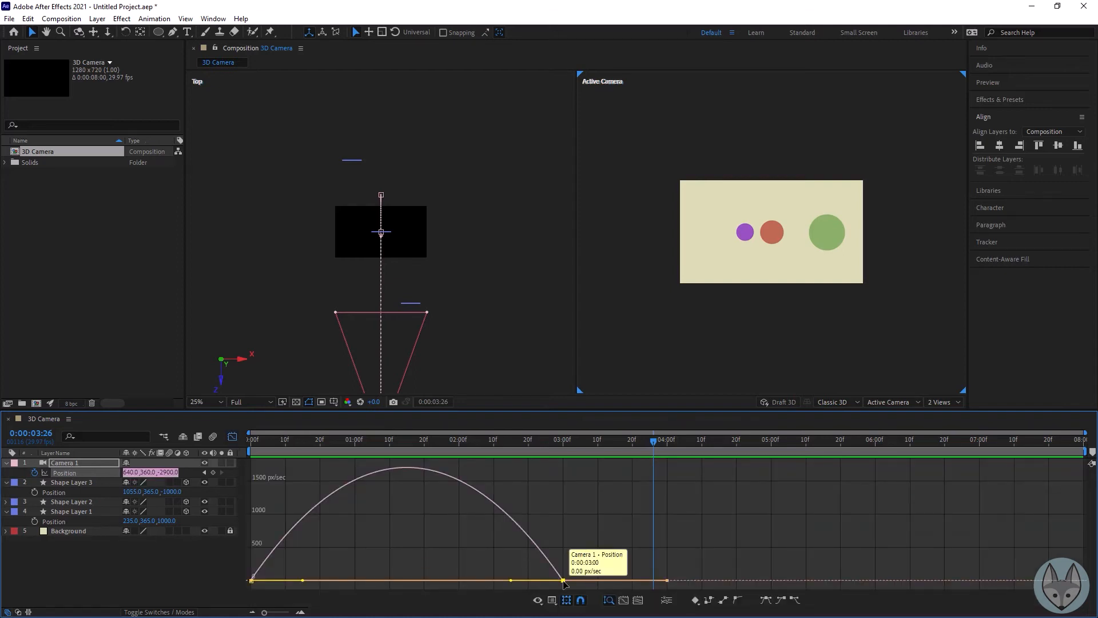
left_click_drag(511, 581, 402, 579)
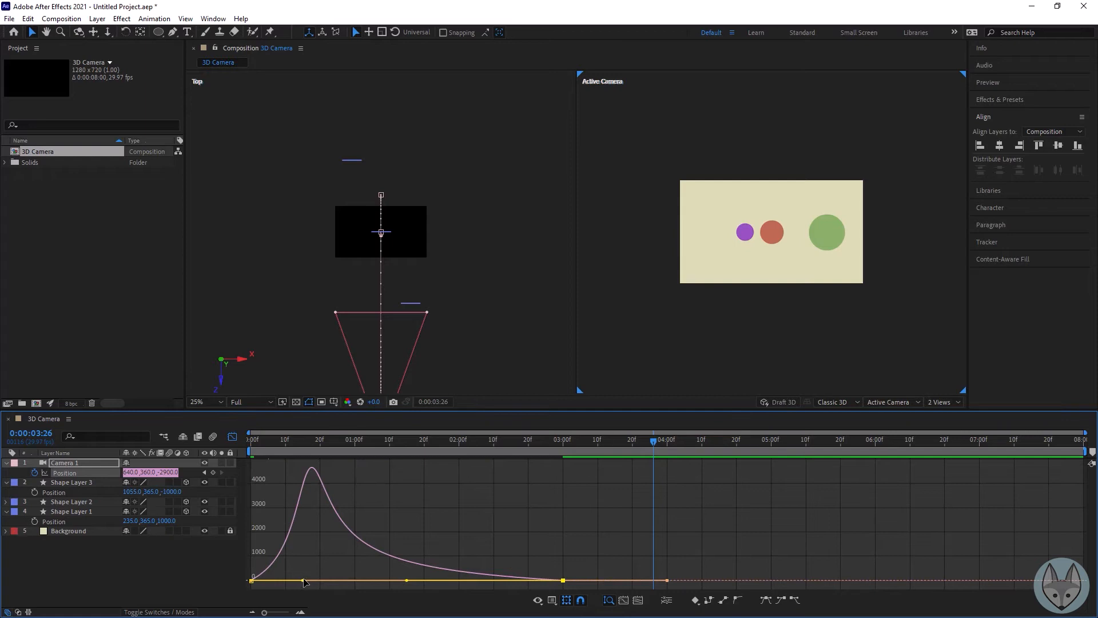
left_click_drag(304, 582, 338, 582)
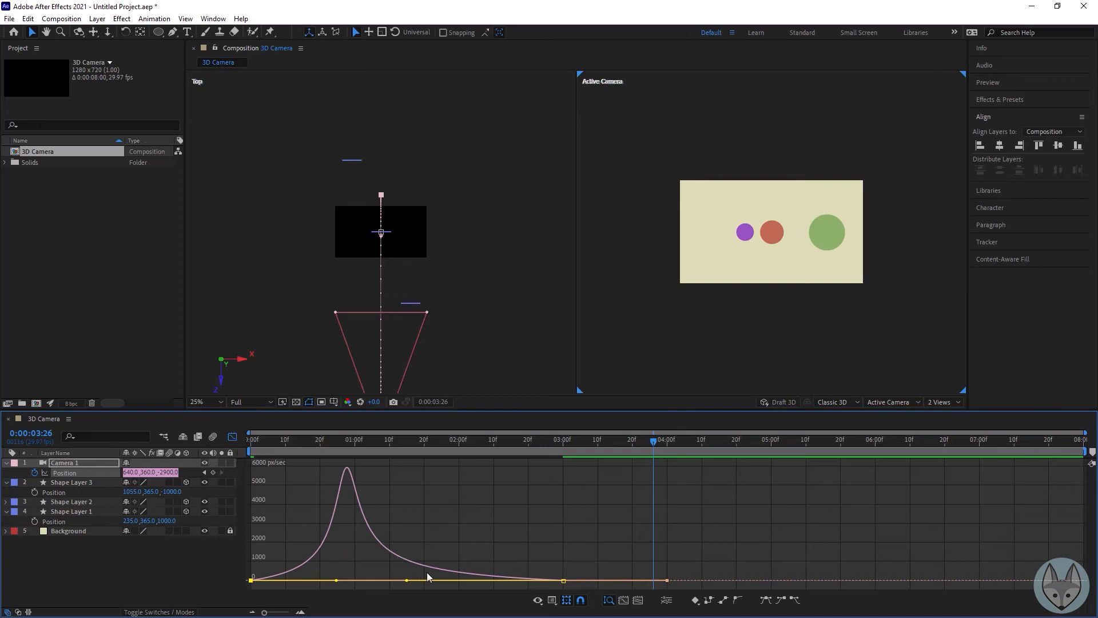
left_click_drag(655, 445, 212, 458)
key("space")
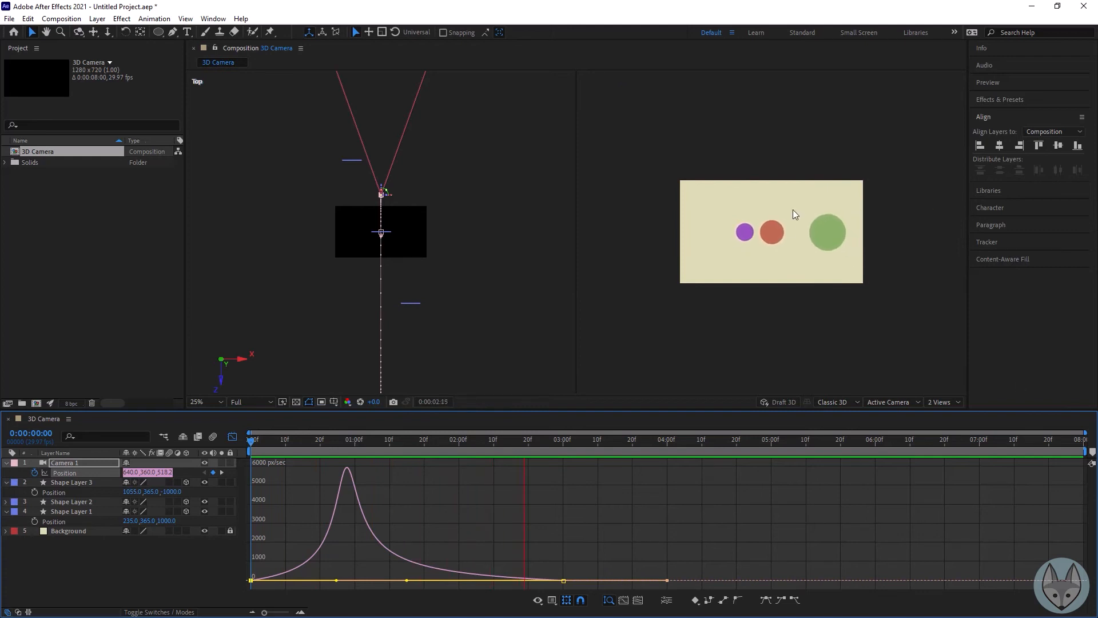
key("space")
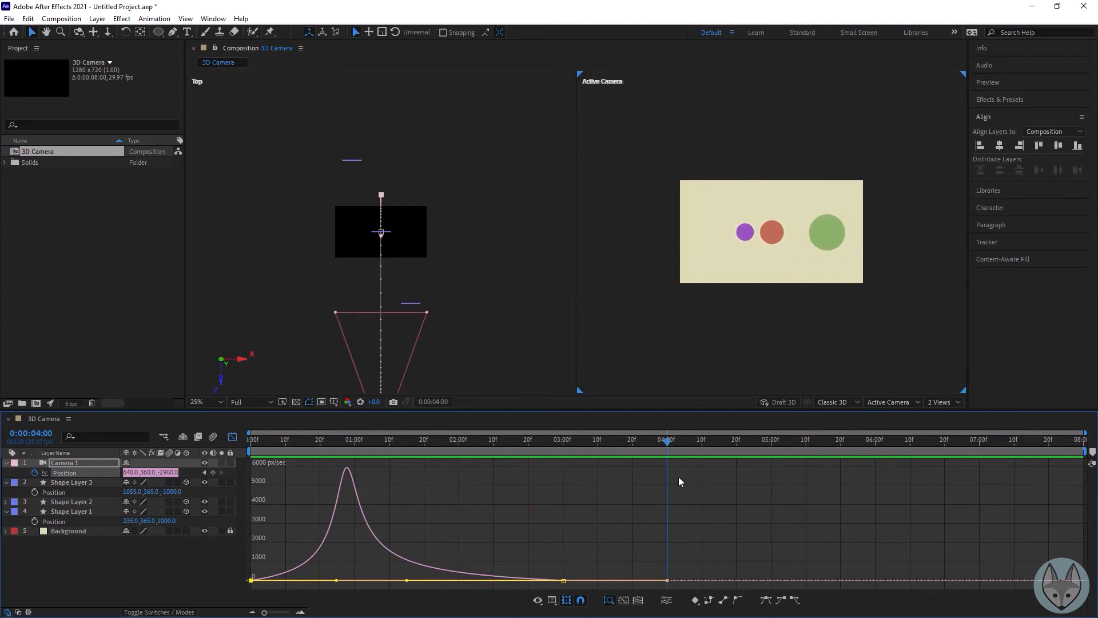
Step: At 0:00:01:26, turn on Depth of Field in Camera 1's Camera Options and close the Graph Editor
left_click_drag(671, 447, 442, 485)
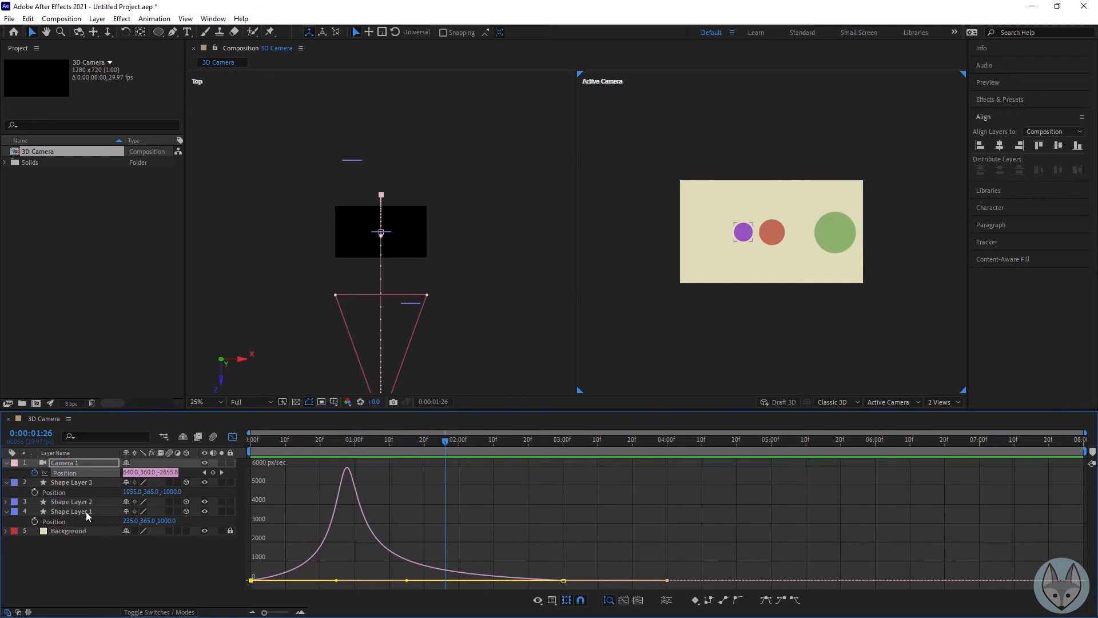
left_click(74, 465)
left_click(7, 463)
left_click(6, 463)
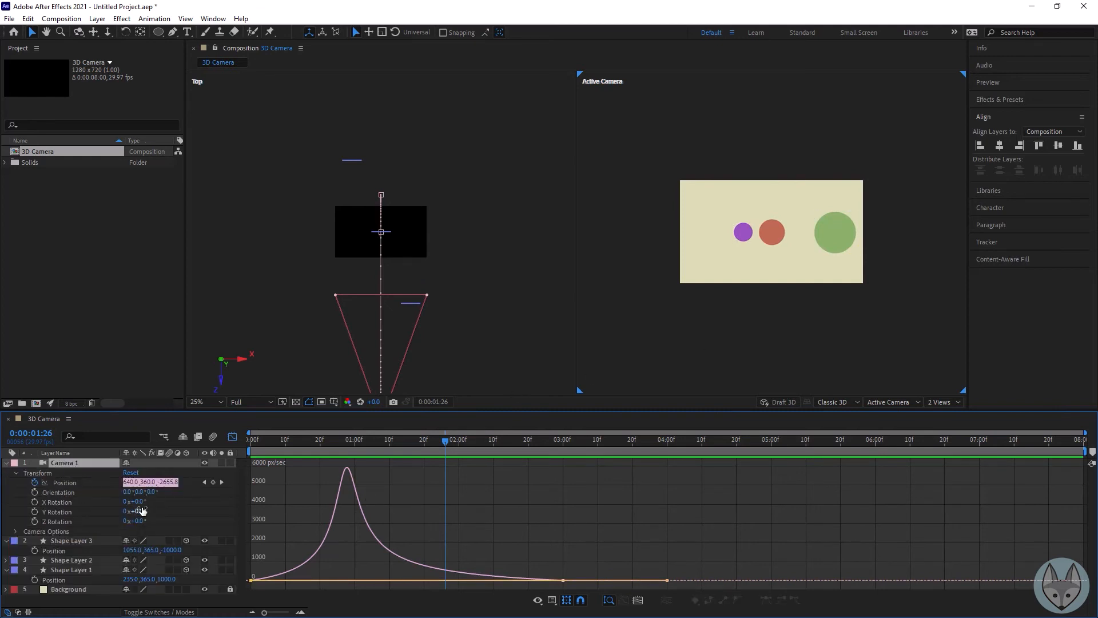
left_click(15, 532)
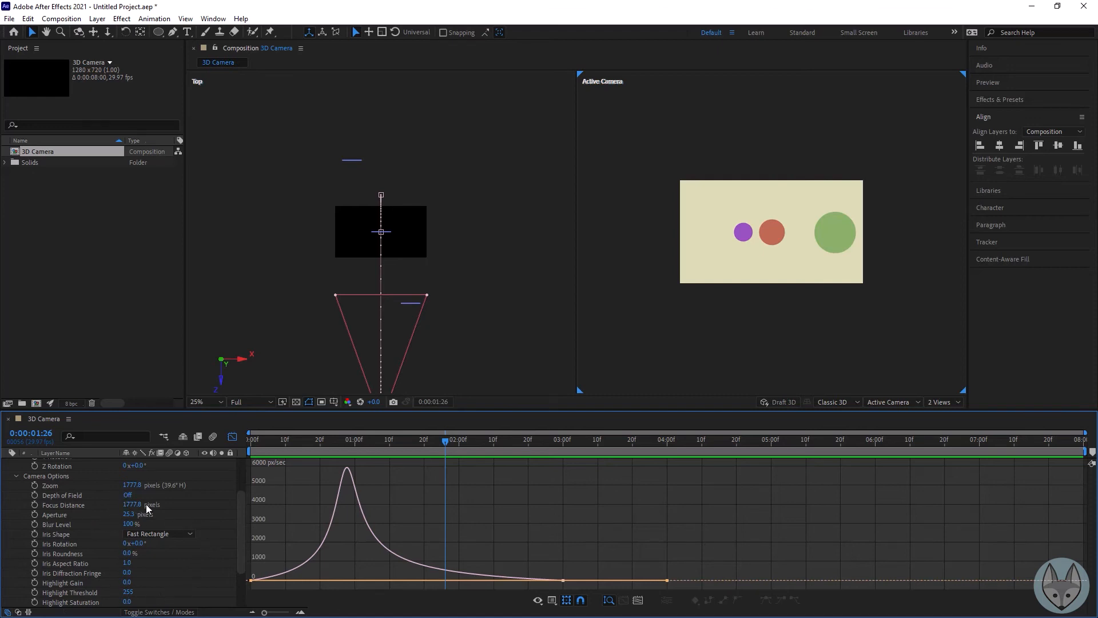
left_click(127, 496)
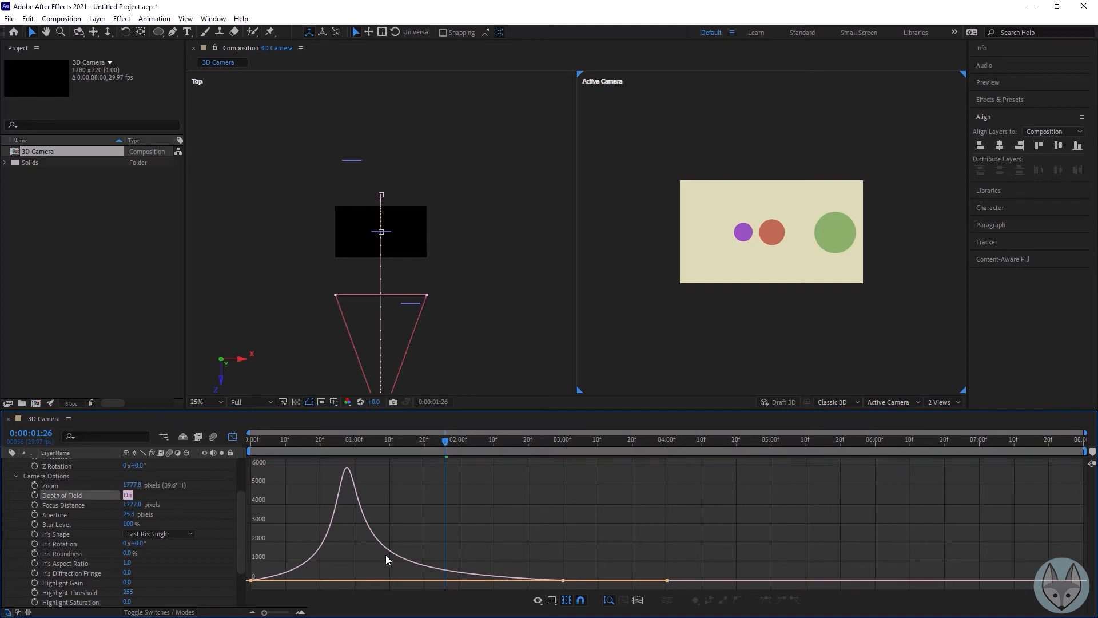
left_click(231, 436)
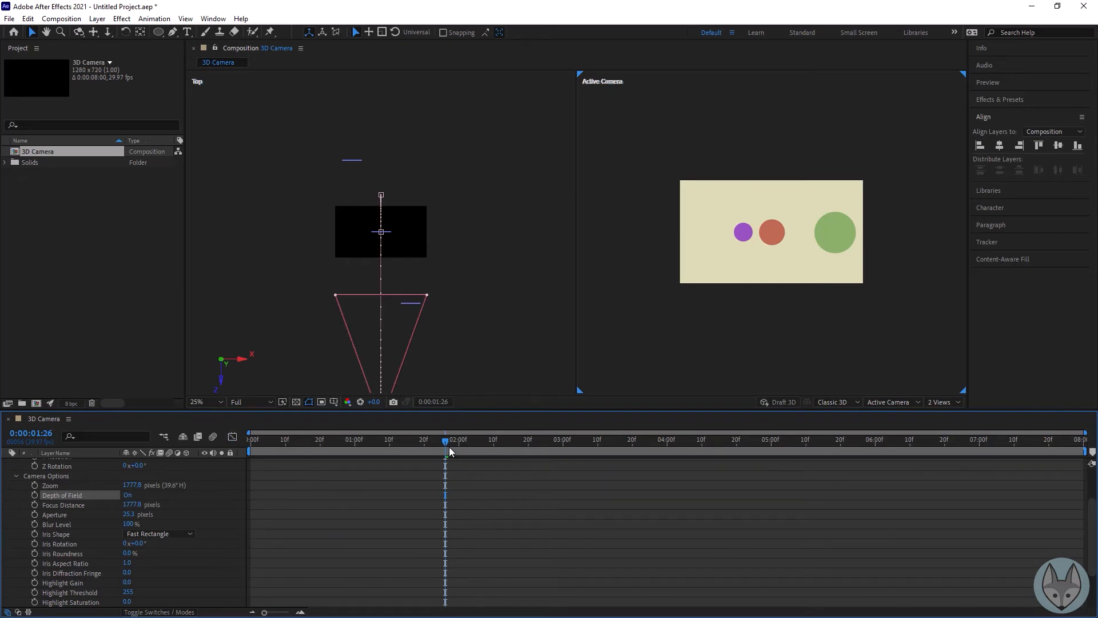
Step: At 0:00:01:27, extend the camera's Focus Distance to about 2672 pixels so the focus plane reaches the red circle
mouse_move(444, 442)
left_mouse_down()
mouse_move(397, 448)
mouse_move(455, 448)
left_mouse_up()
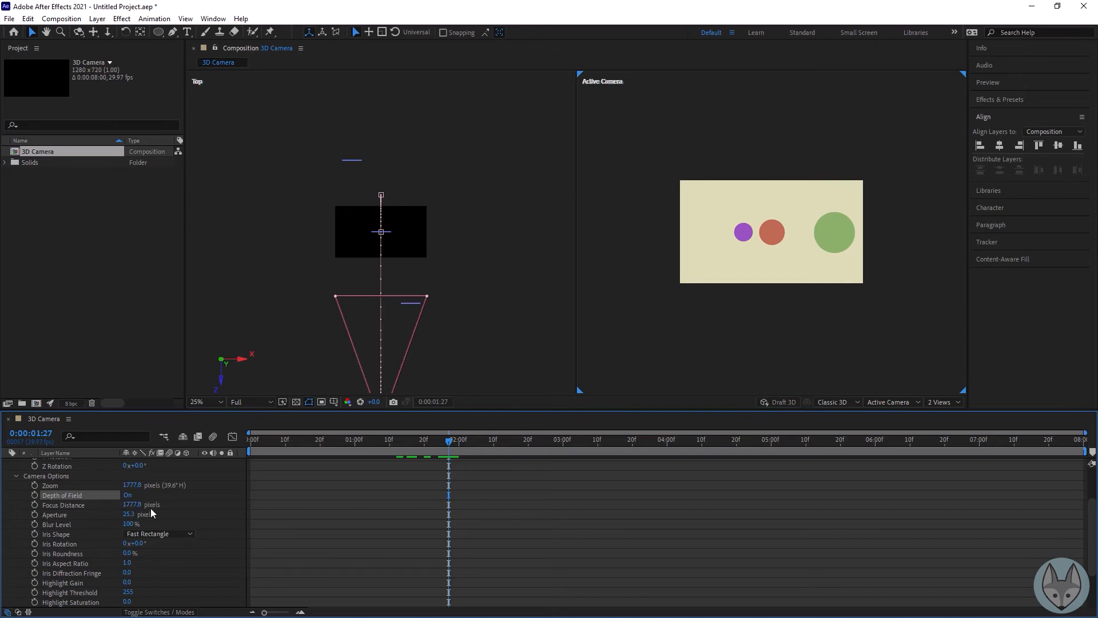
left_click_drag(132, 507, 588, 447)
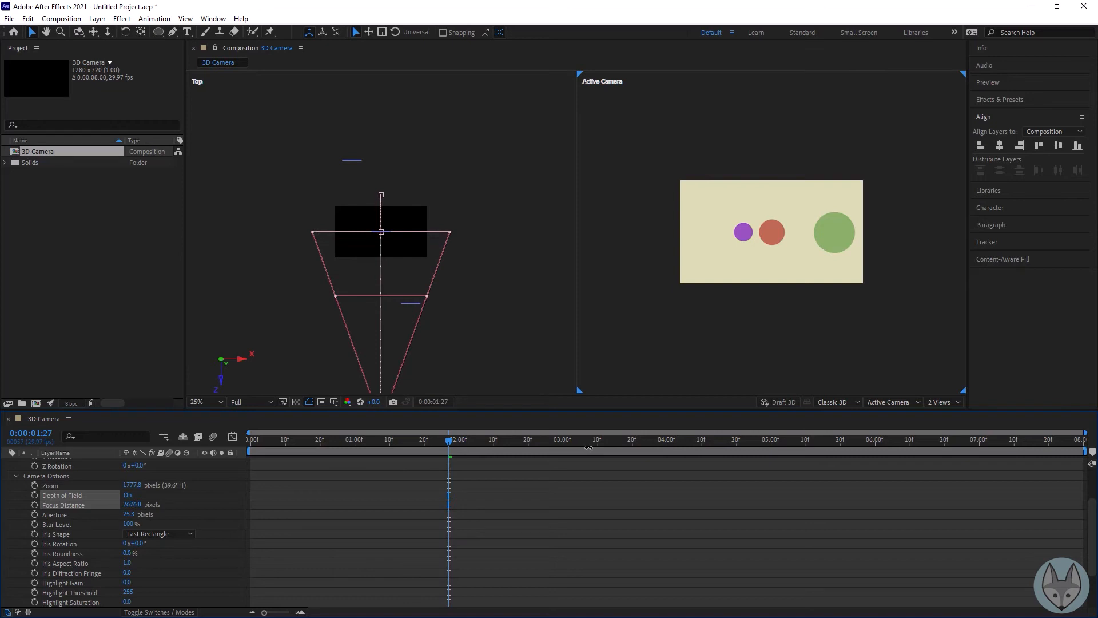
left_click_drag(588, 447, 595, 450)
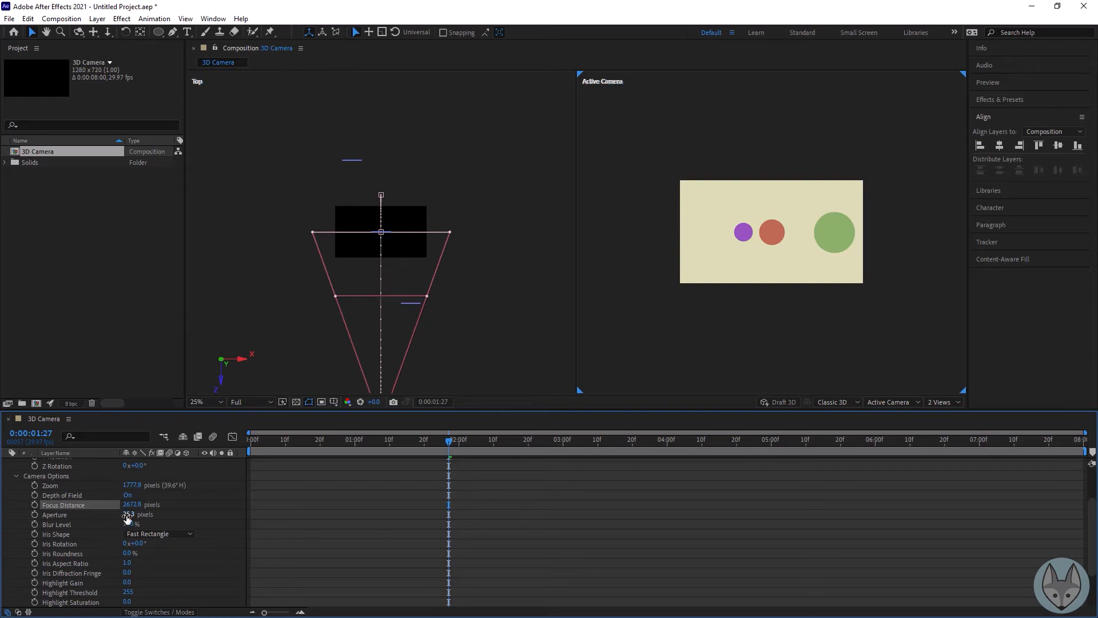
Step: Raise the camera's Aperture to 2500 pixels and enlarge the Active Camera view to 50% to inspect the blur
left_click_drag(128, 515, 241, 514)
left_click_drag(372, 513, 739, 524)
left_click_drag(899, 524, 1037, 525)
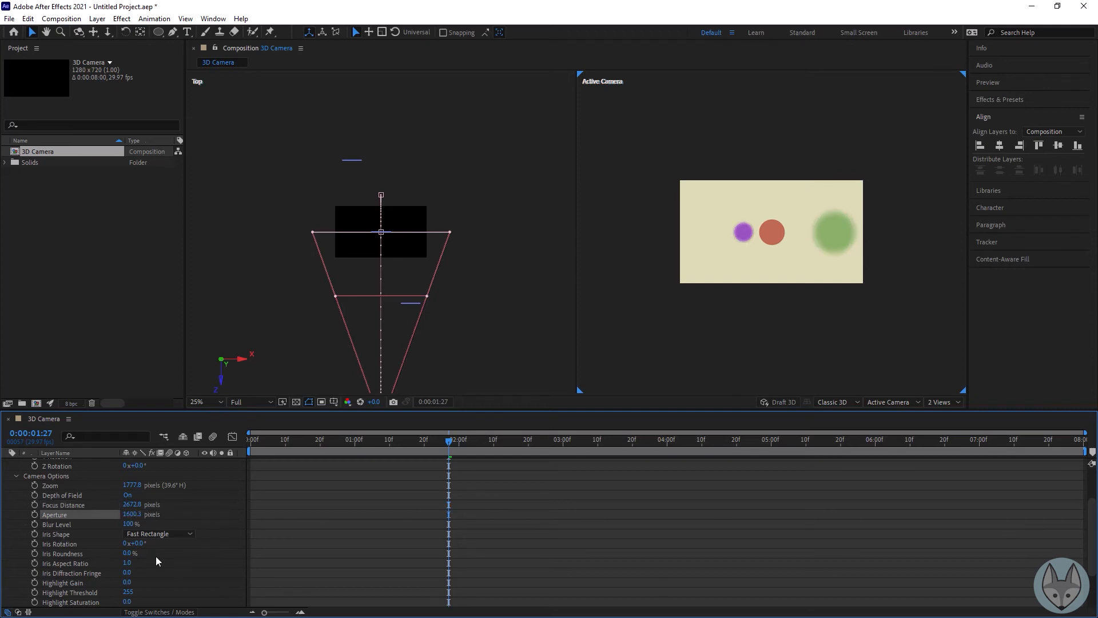
left_click(129, 514)
type("2500")
key("Return")
key("period")
key("period")
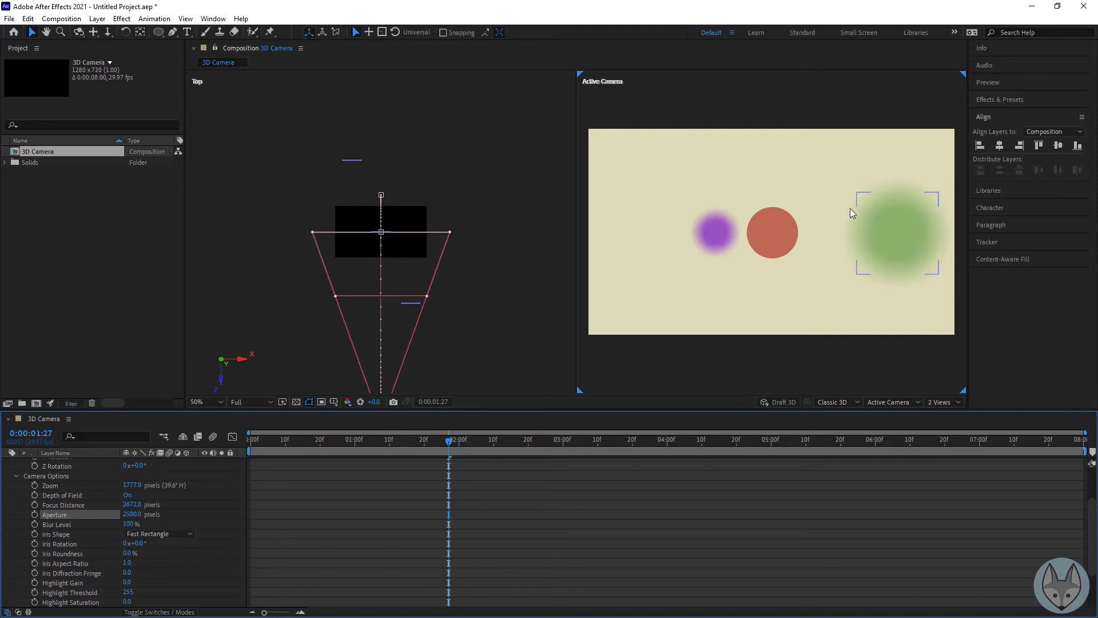
Step: Try the Octagon Iris Shape for the camera and settle on Hexagon
left_click(163, 534)
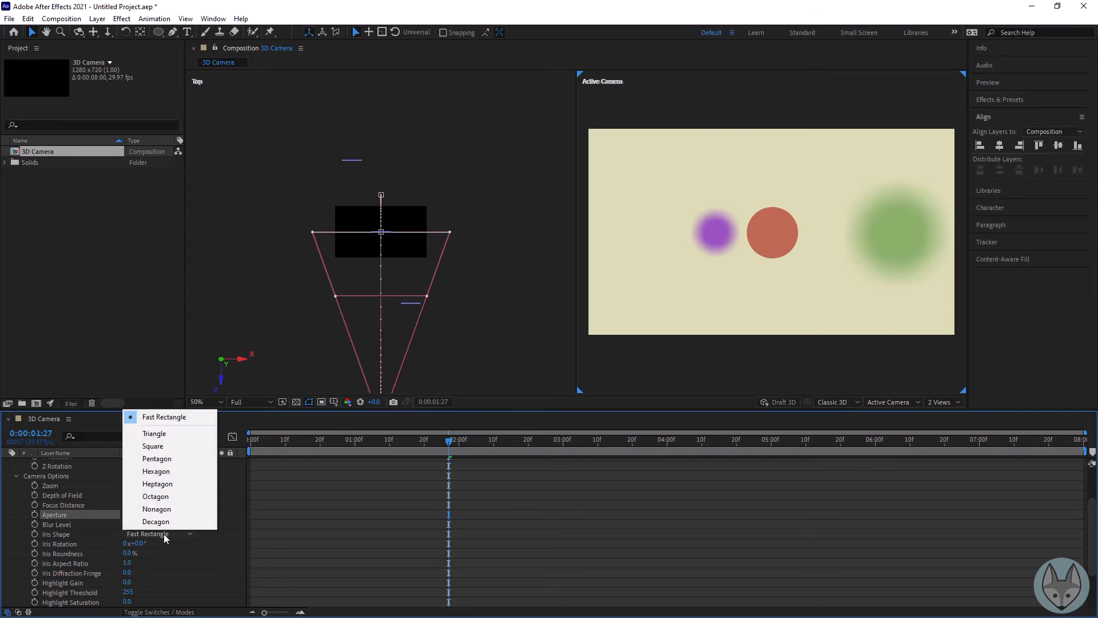
left_click(167, 496)
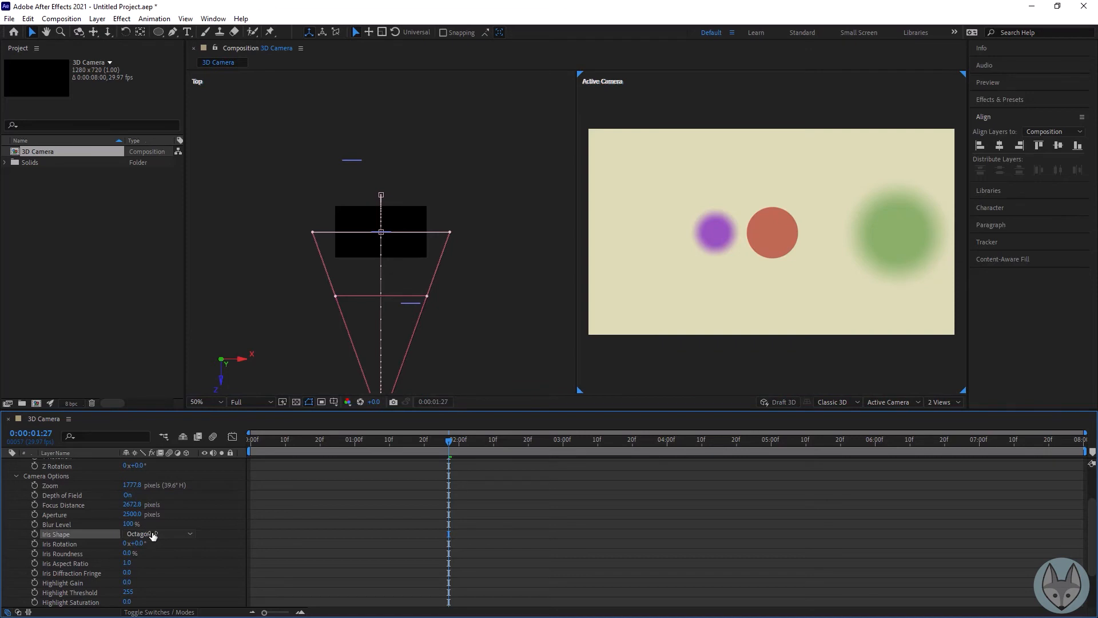
left_click(152, 533)
left_click(161, 474)
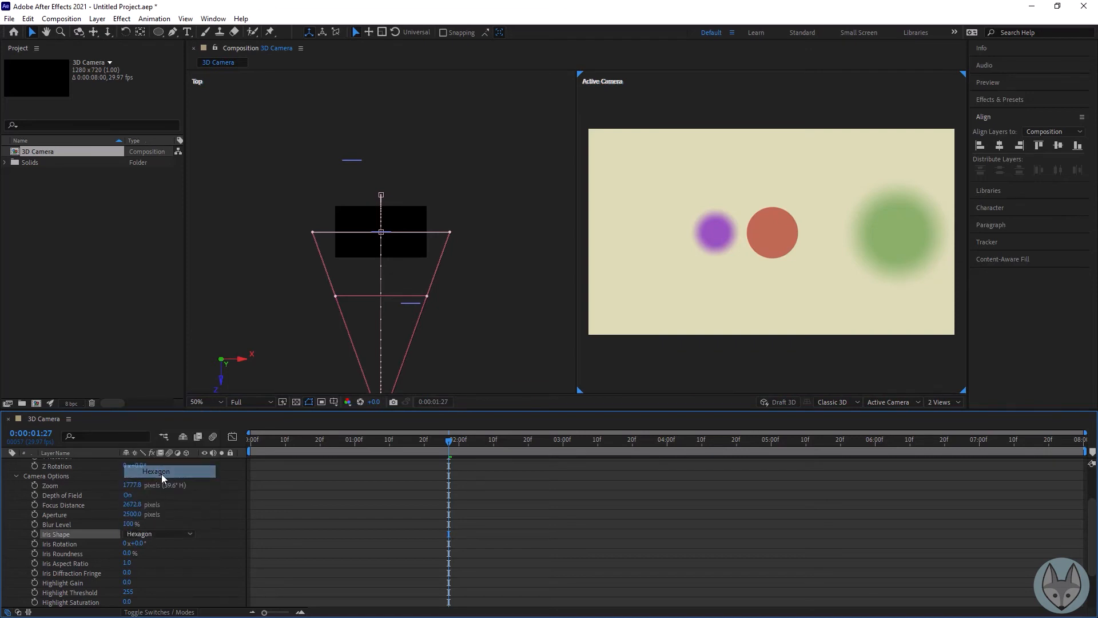
Step: Try a different Blur Level on the camera and restore it to 100%
mouse_move(129, 526)
left_mouse_down()
mouse_move(67, 527)
mouse_move(156, 525)
mouse_move(137, 524)
left_mouse_up()
left_click(130, 525)
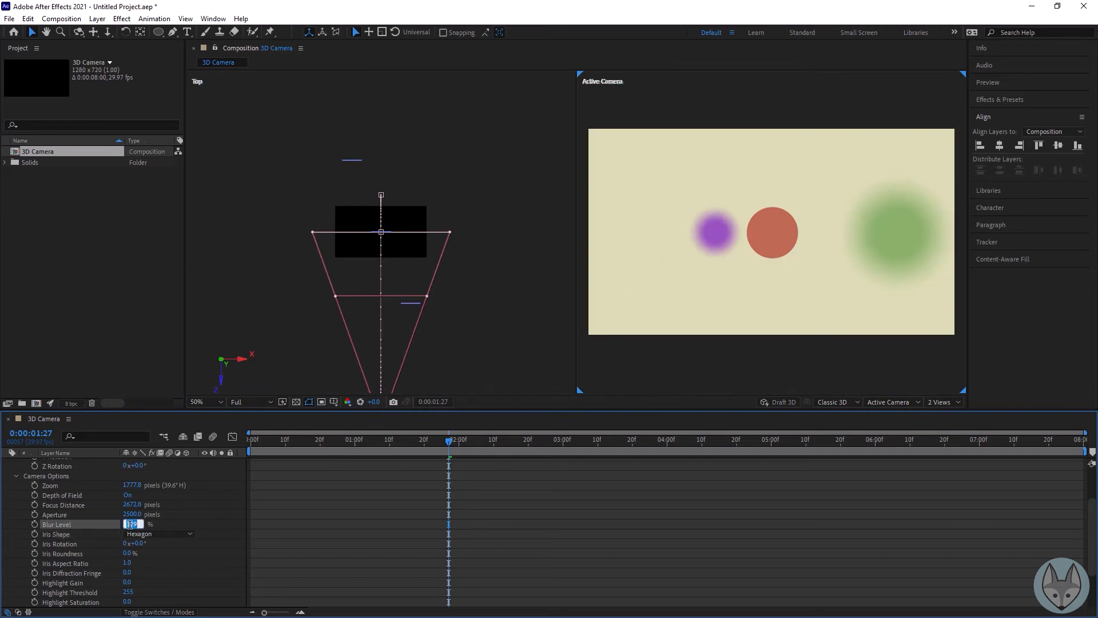
type("100")
key("Return")
Step: At 0:00:03:26, shorten the camera's Focus Distance to 1900 pixels to bring the green circle into focus
mouse_move(133, 504)
left_mouse_down()
mouse_move(578, 458)
mouse_move(651, 467)
mouse_move(400, 508)
mouse_move(92, 524)
mouse_move(140, 521)
left_mouse_up()
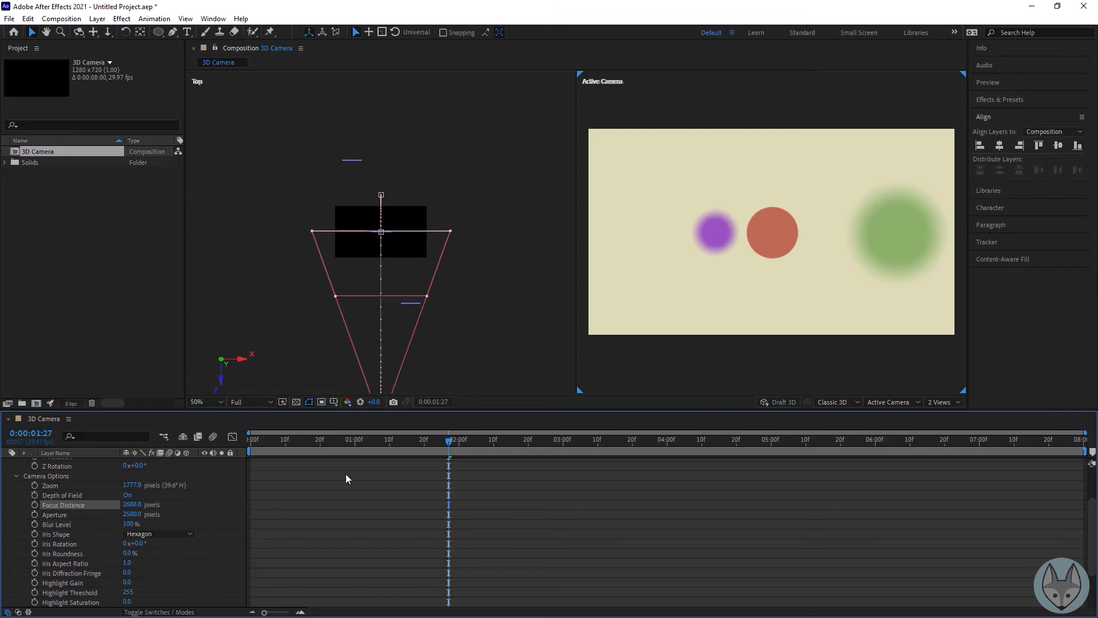
left_click_drag(447, 442, 651, 456)
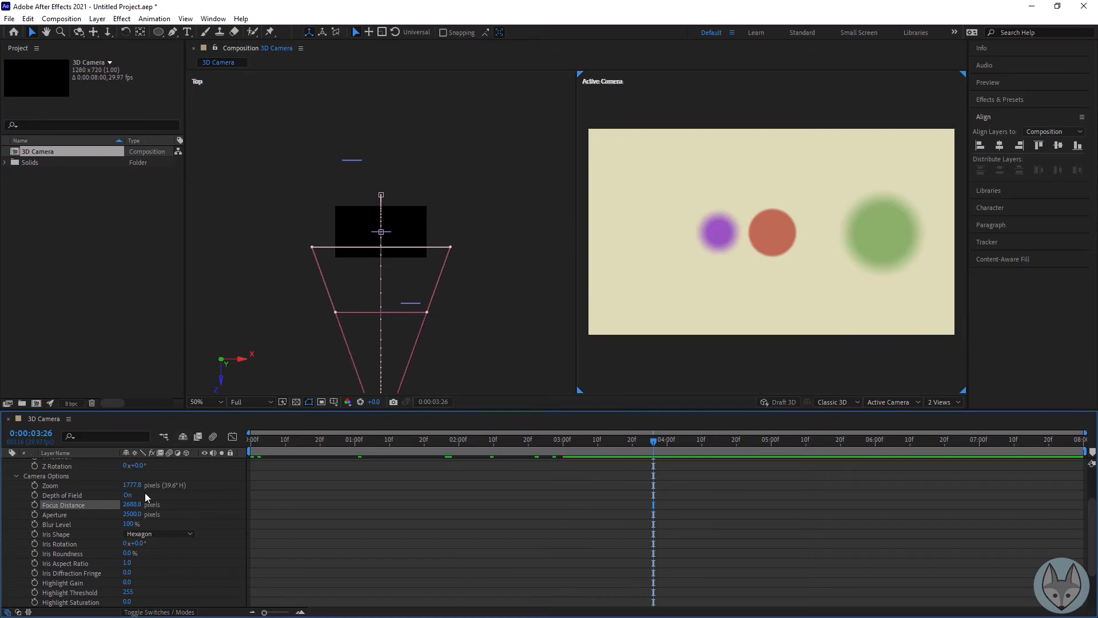
left_click_drag(132, 504, 2, 540)
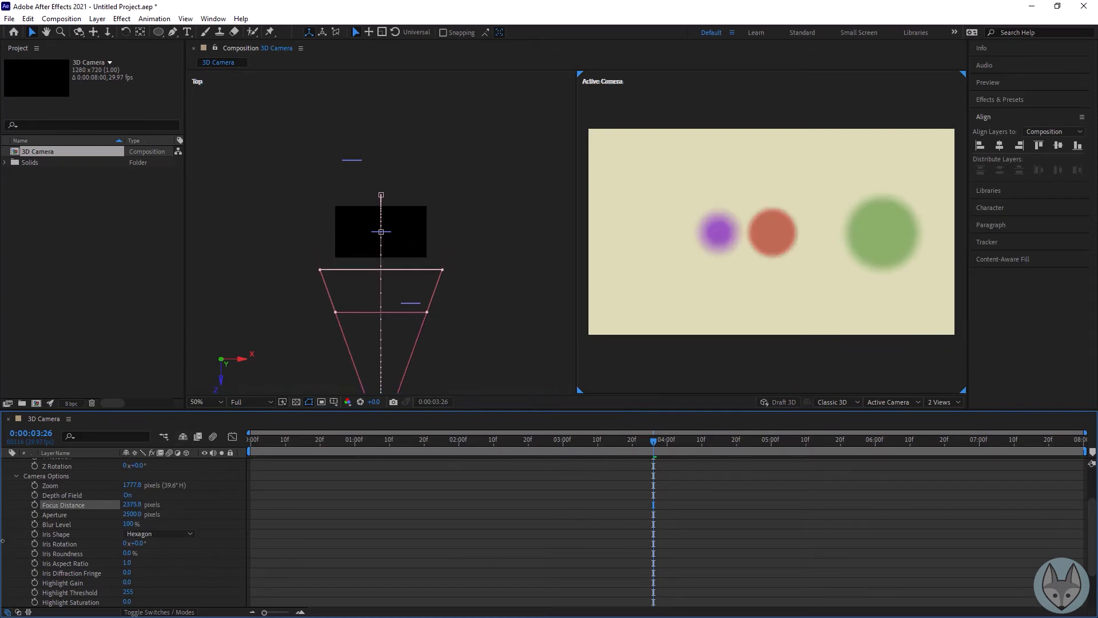
left_click_drag(132, 505, 11, 509)
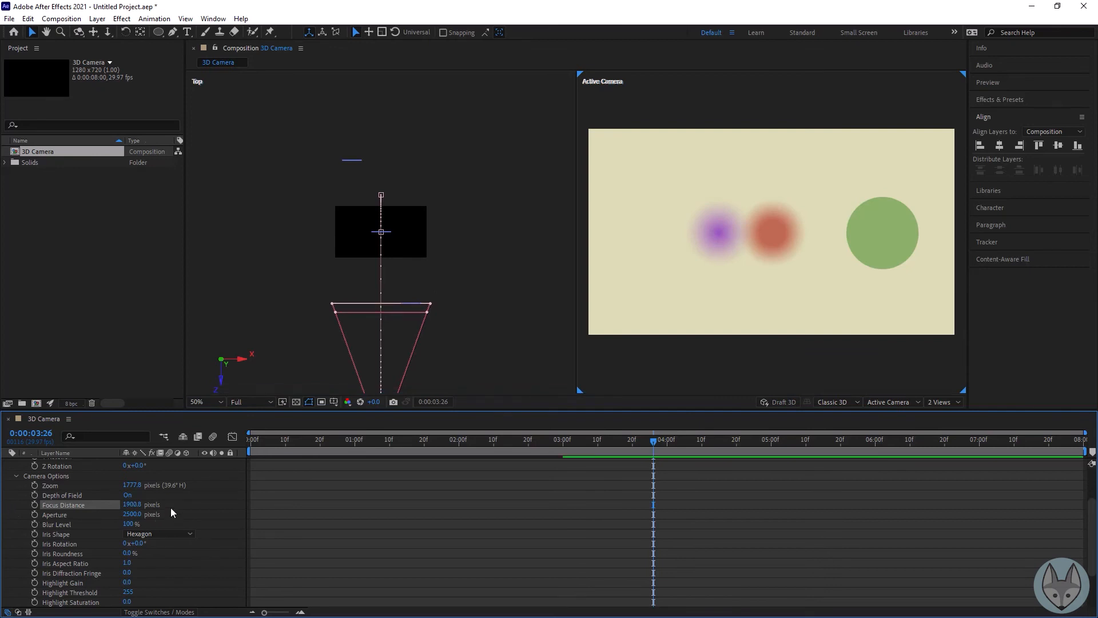
Step: Set the camera's Focus Distance to 1900 pixels and scrub the timeline from the start to 0:00:01:08 to inspect the blur
left_click(137, 505)
type("1900")
key("Return")
left_click_drag(654, 441, 69, 445)
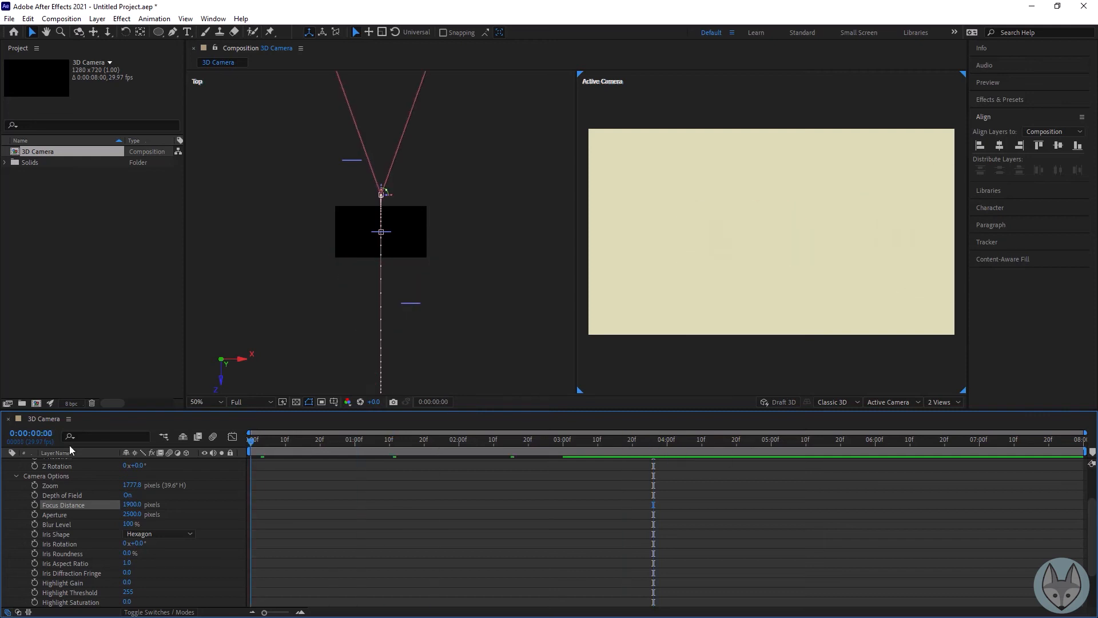
left_click_drag(208, 447, 382, 462)
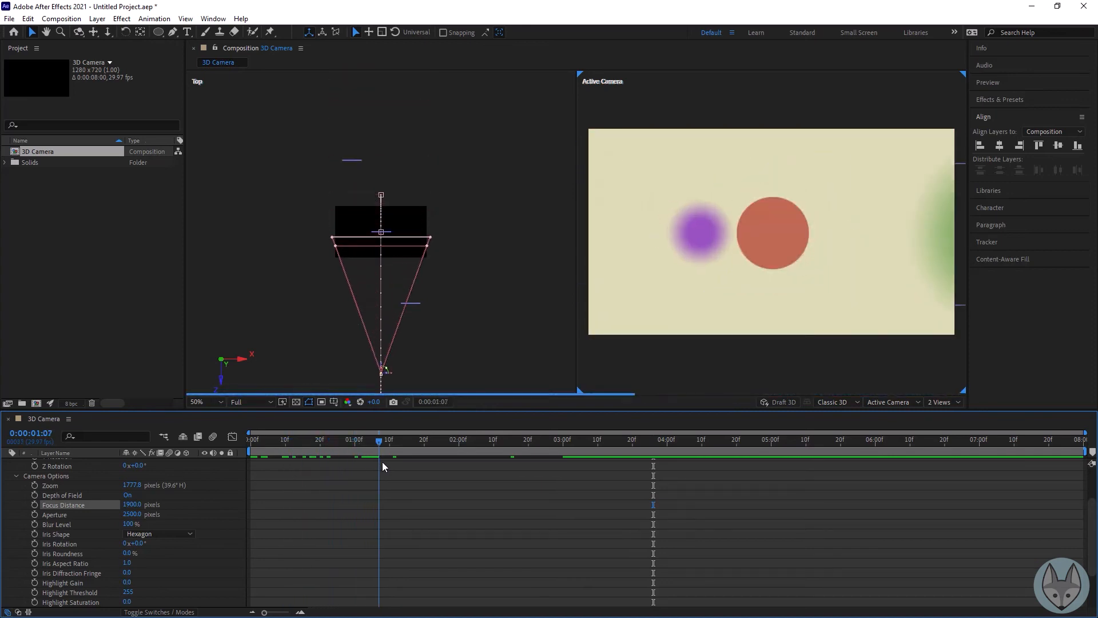
Step: Set the camera's Iris Shape to Fast Rectangle and start keyframing Focus Distance at 0:00:05:00
left_click(160, 534)
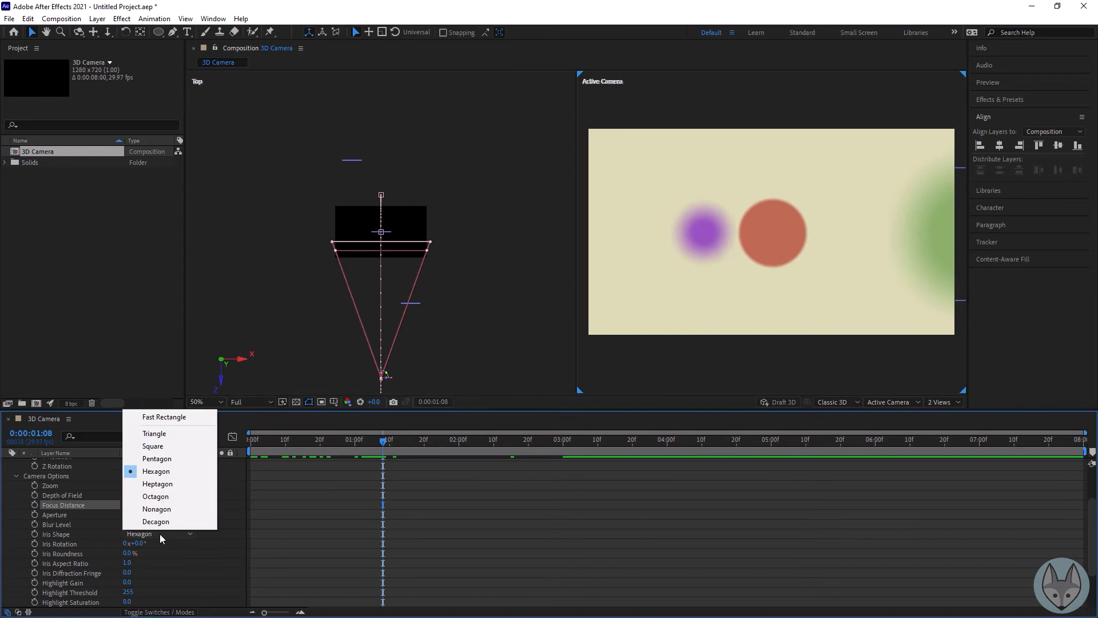
left_click(185, 418)
left_click_drag(387, 444, 773, 500)
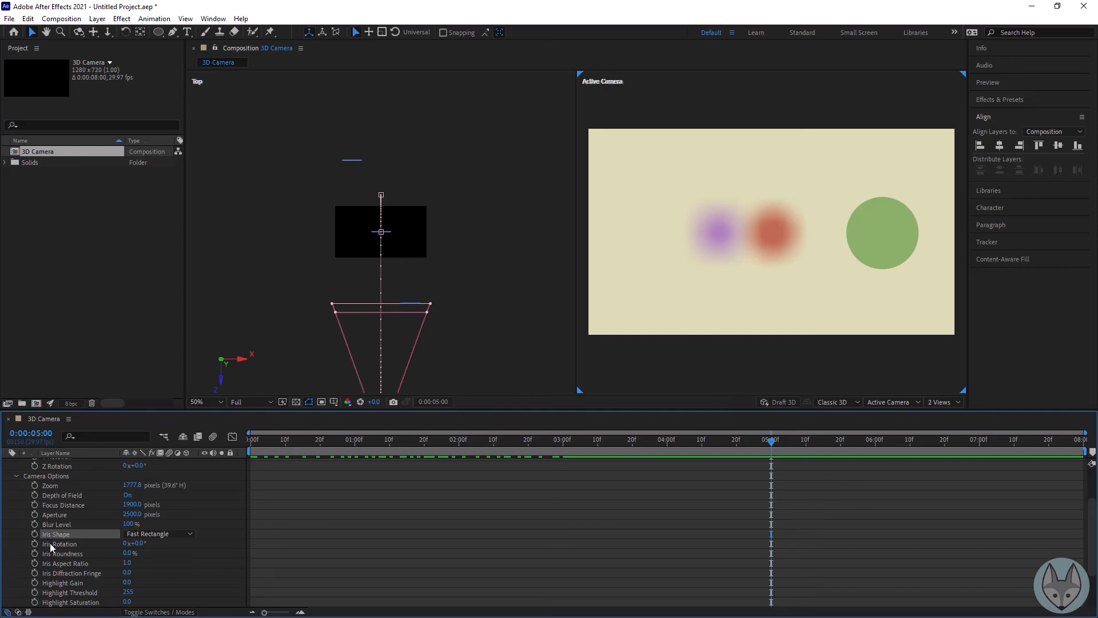
left_click(34, 505)
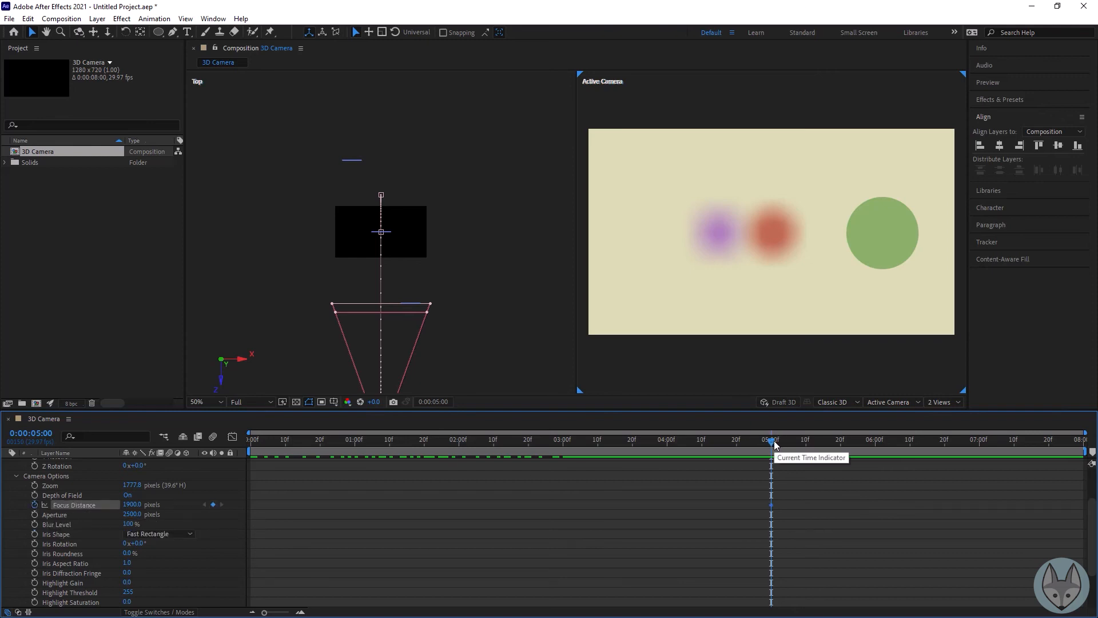
Step: Keyframe Focus Distance to 2901 pixels at 0:00:06:06 for the red circle and 3908 pixels at 0:00:07:07 for the purple circle
left_click_drag(775, 443, 900, 444)
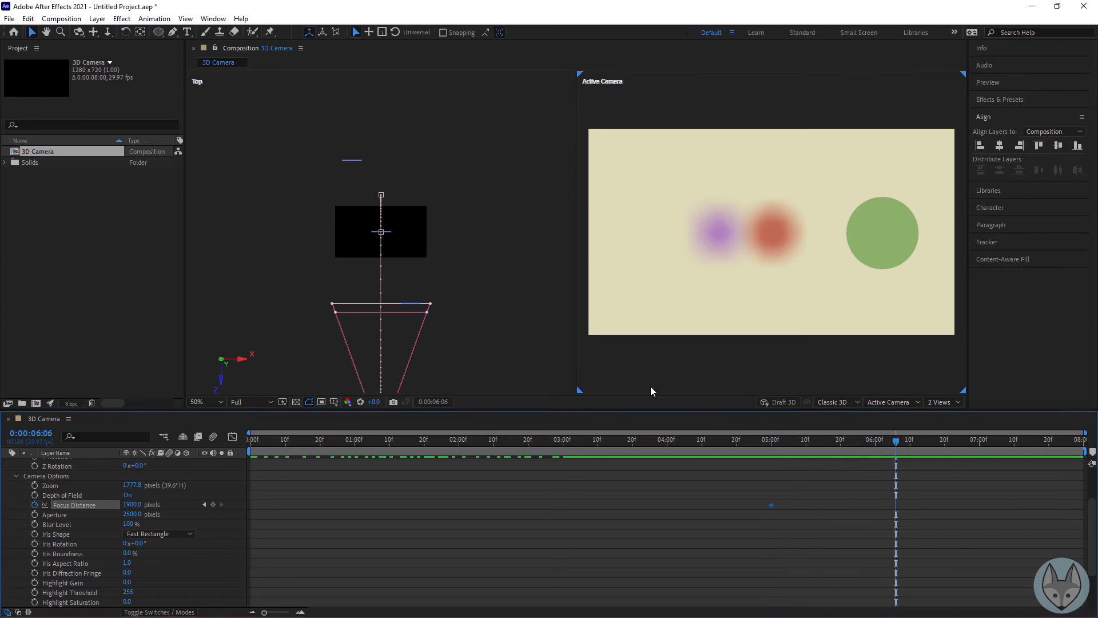
left_click_drag(133, 504, 680, 475)
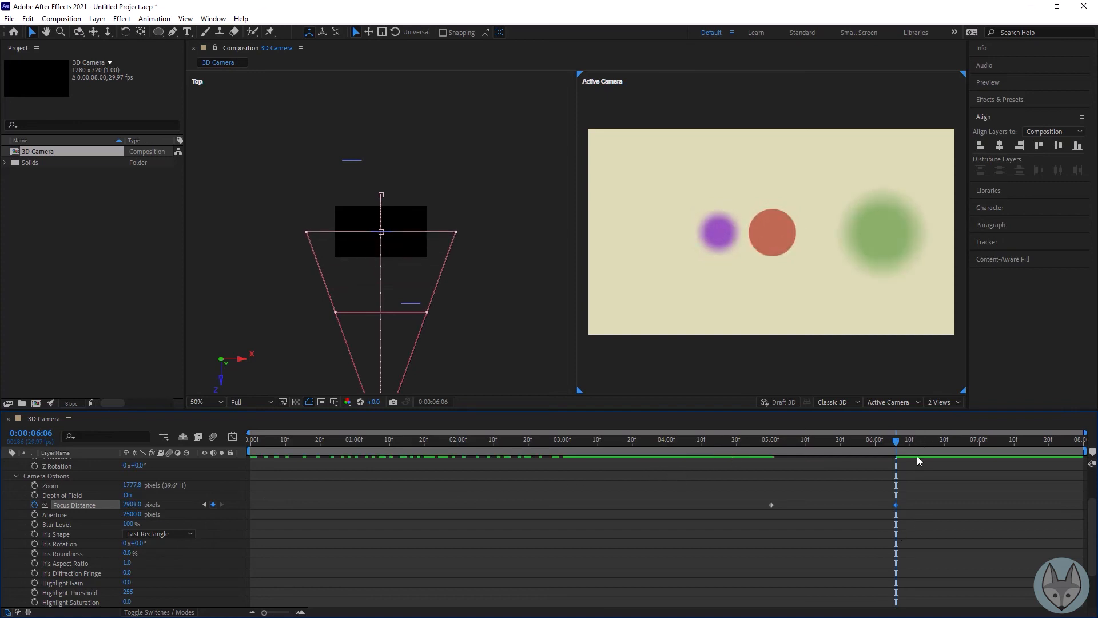
left_click_drag(897, 442, 1005, 445)
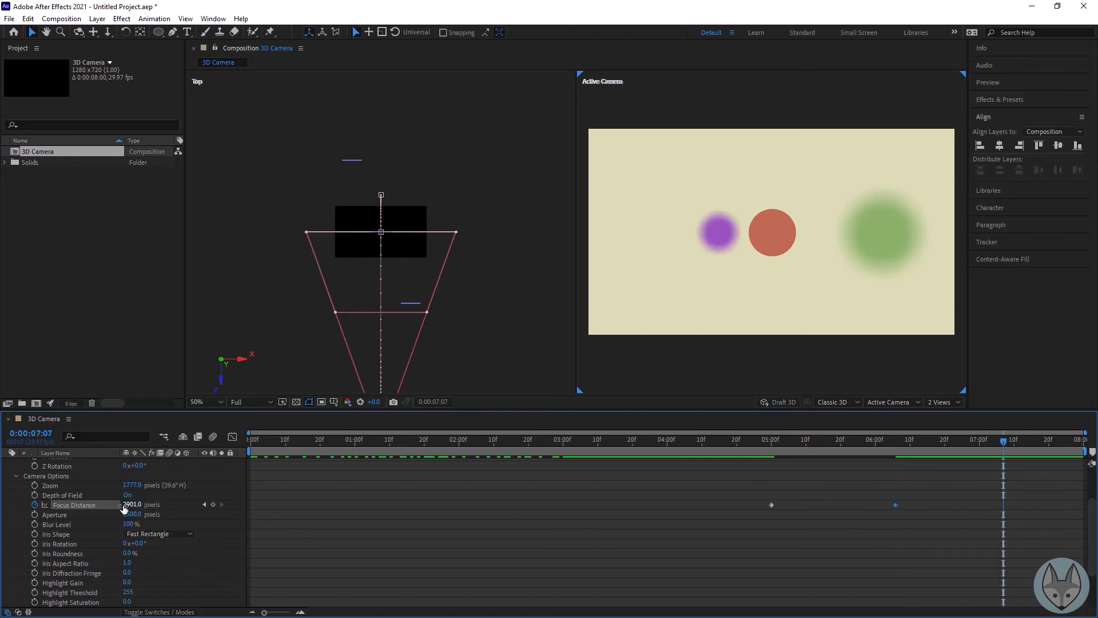
left_click_drag(131, 507, 677, 472)
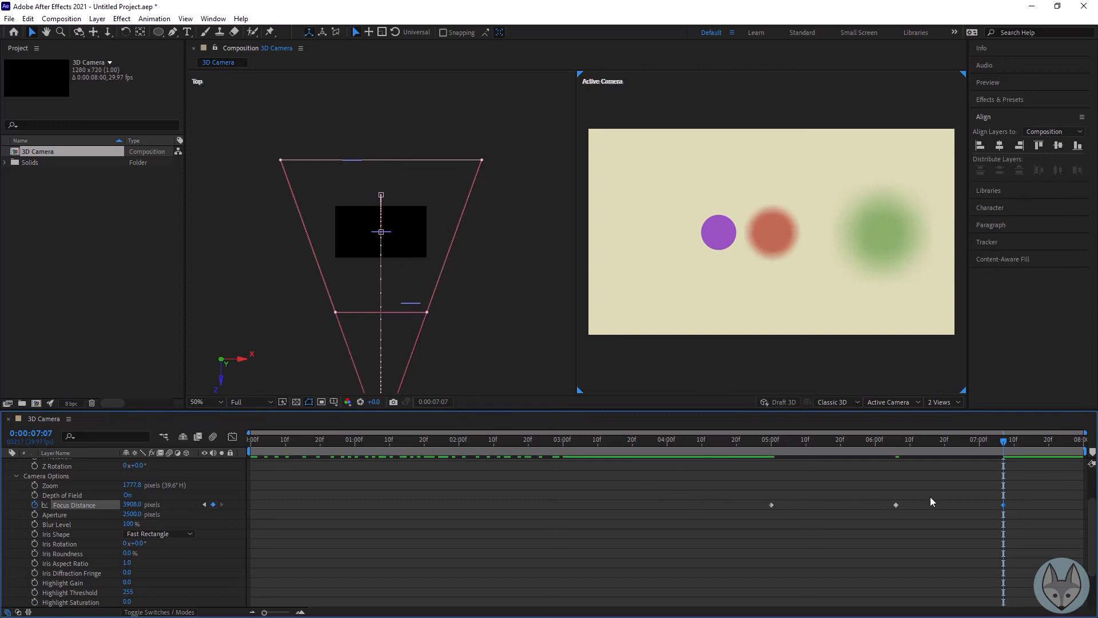
Step: Preview the whole animation from the first frame to check the focus changes between the circles
left_click_drag(877, 444, 2, 453)
key("space")
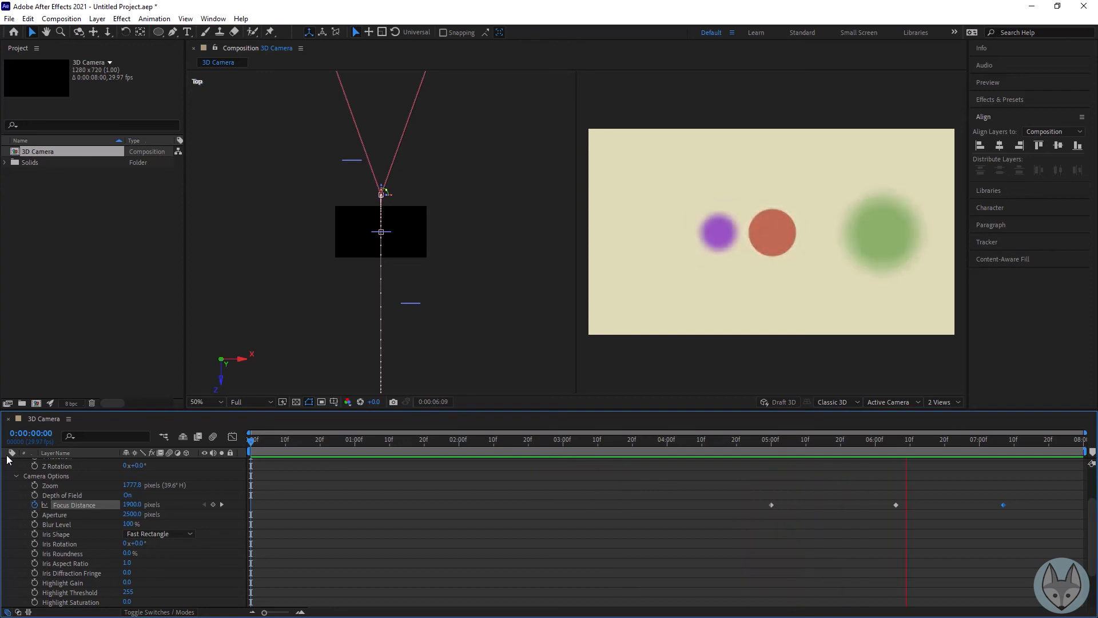
key("space")
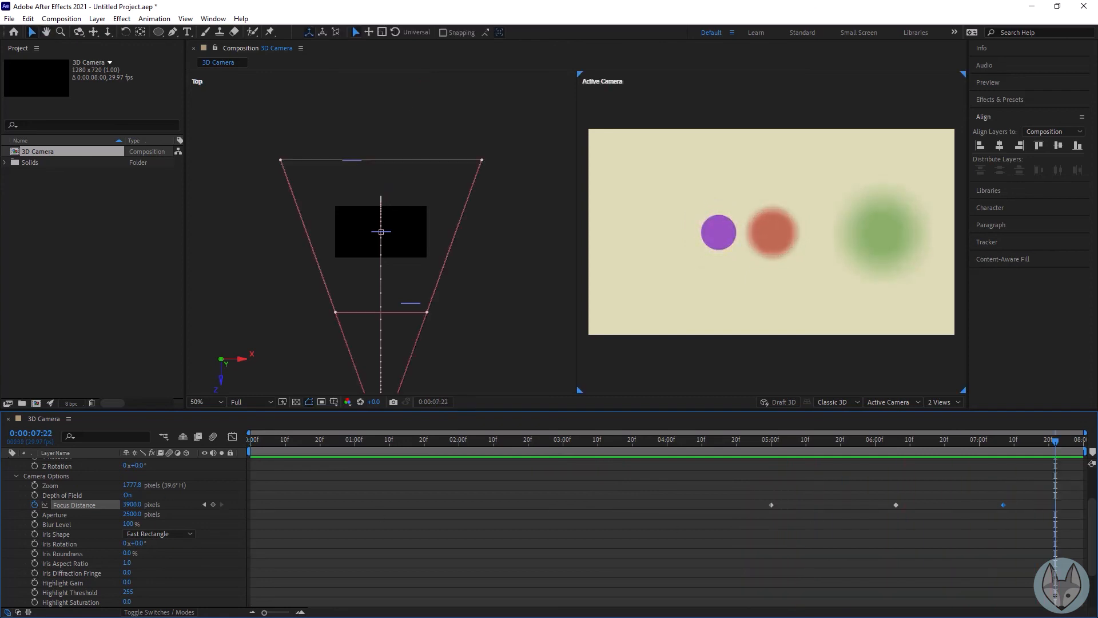
Step: Apply Easy Ease to all three Focus Distance keyframes
left_click_drag(1049, 441, 1036, 536)
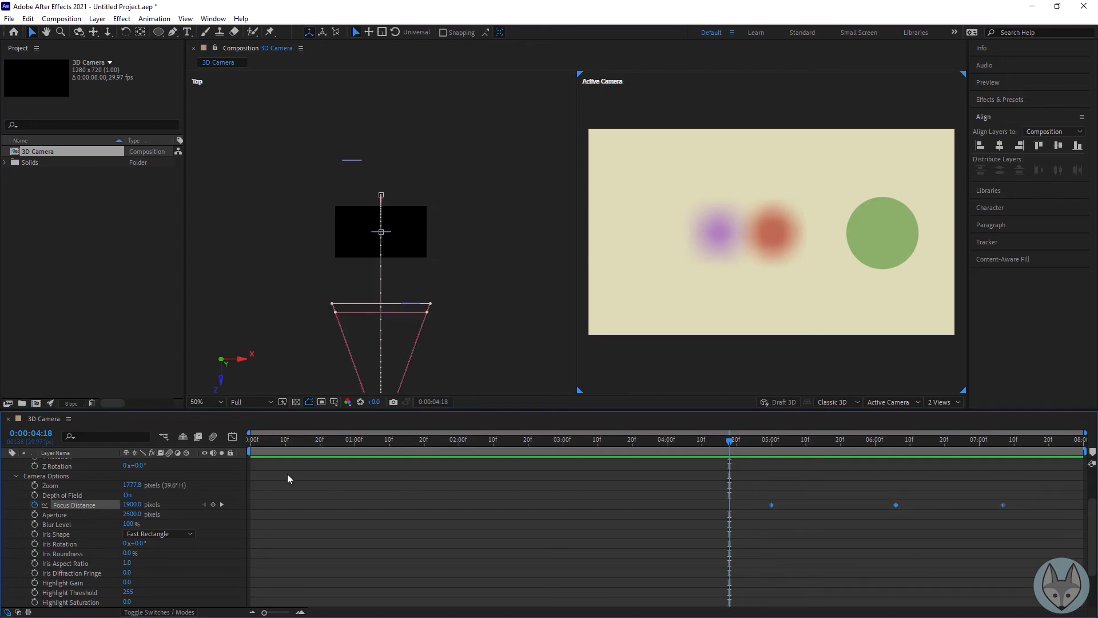
right_click(769, 505)
right_click(770, 505)
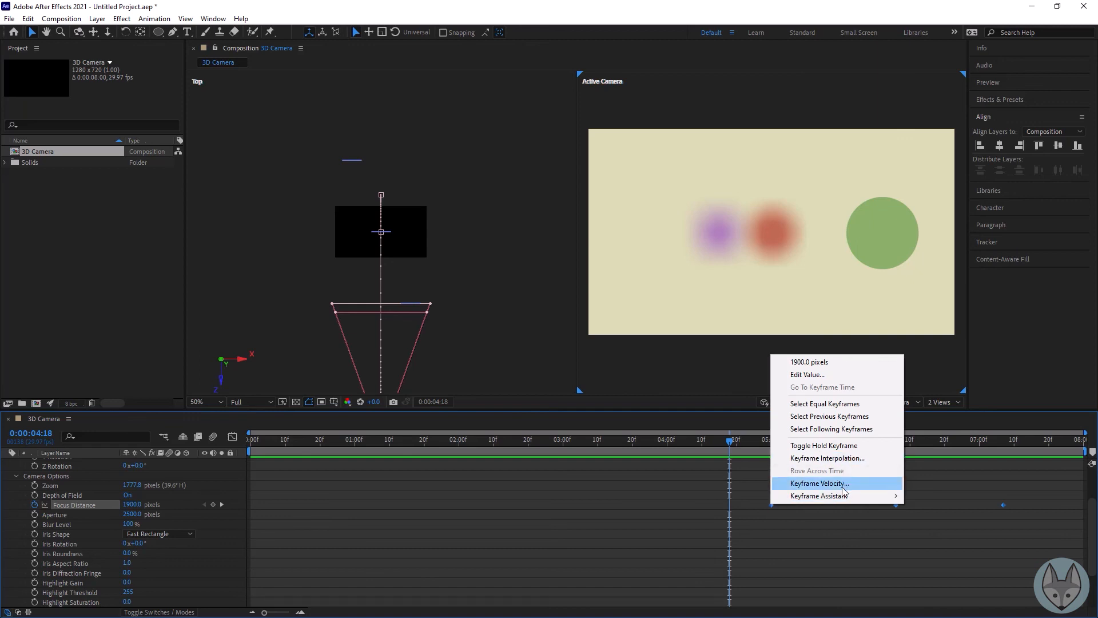
mouse_move(842, 498)
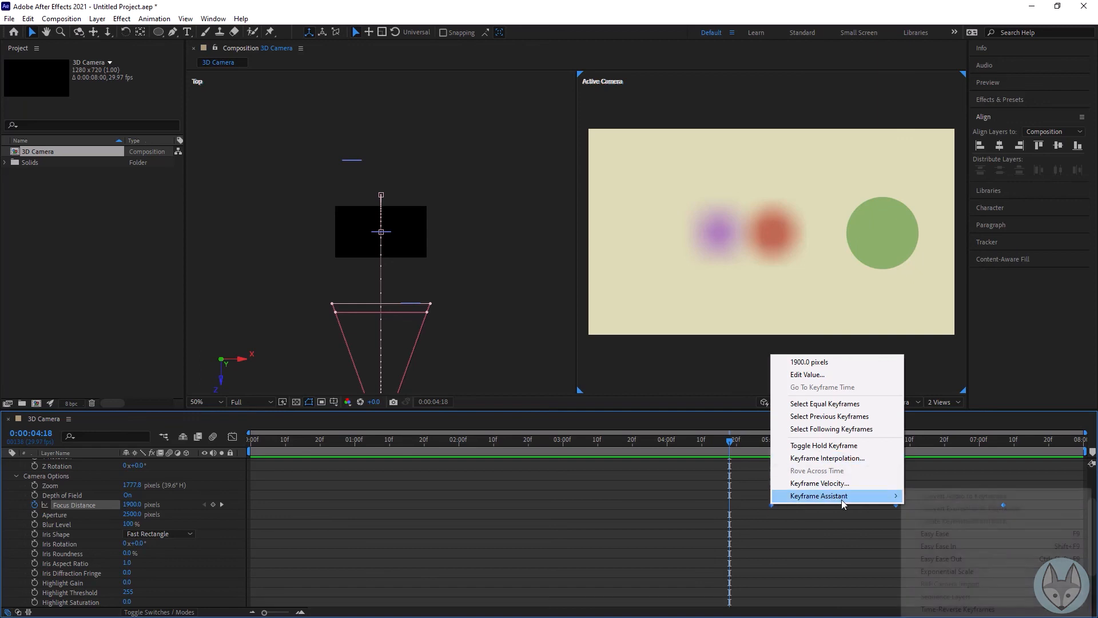
left_click(969, 532)
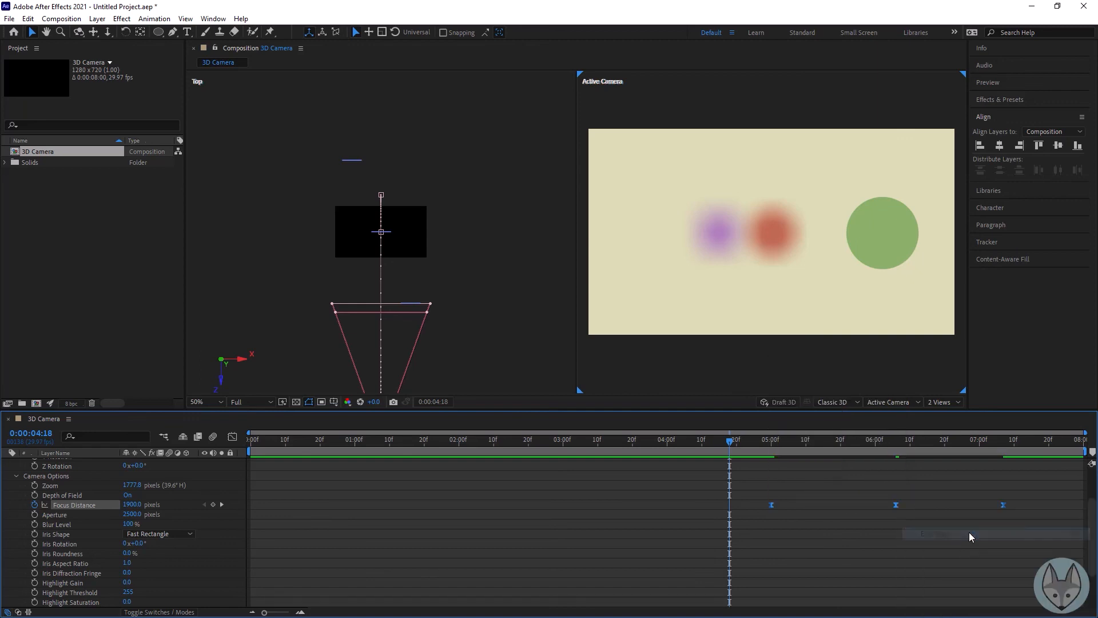
Step: Show the Focus Distance speed graph and lengthen the ease handles of all three keyframes to form steep speed peaks
left_click(232, 436)
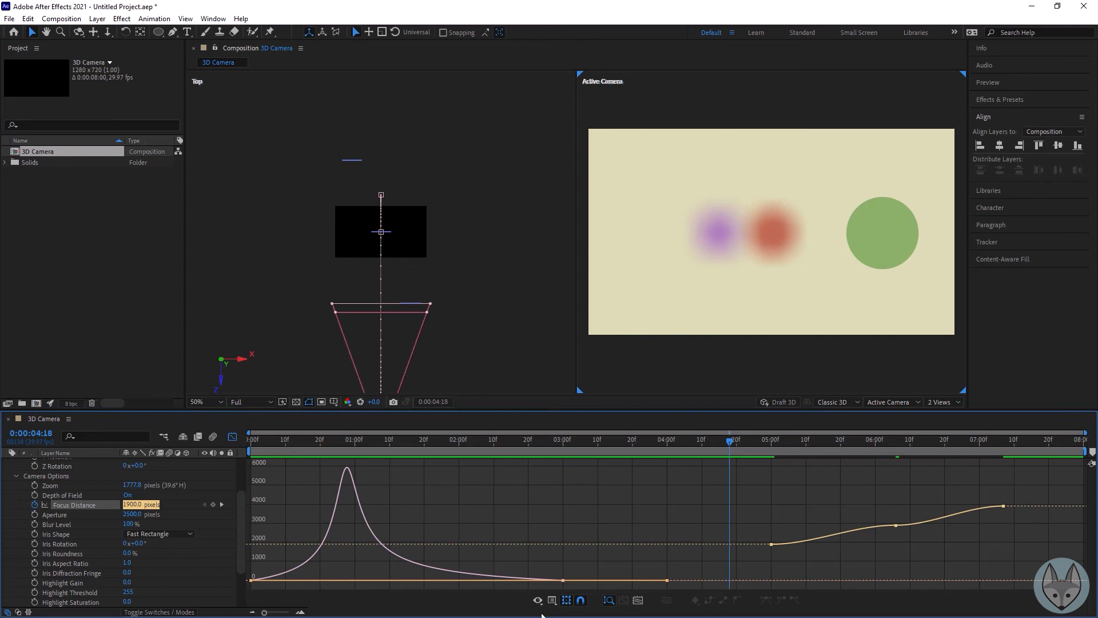
left_click(552, 599)
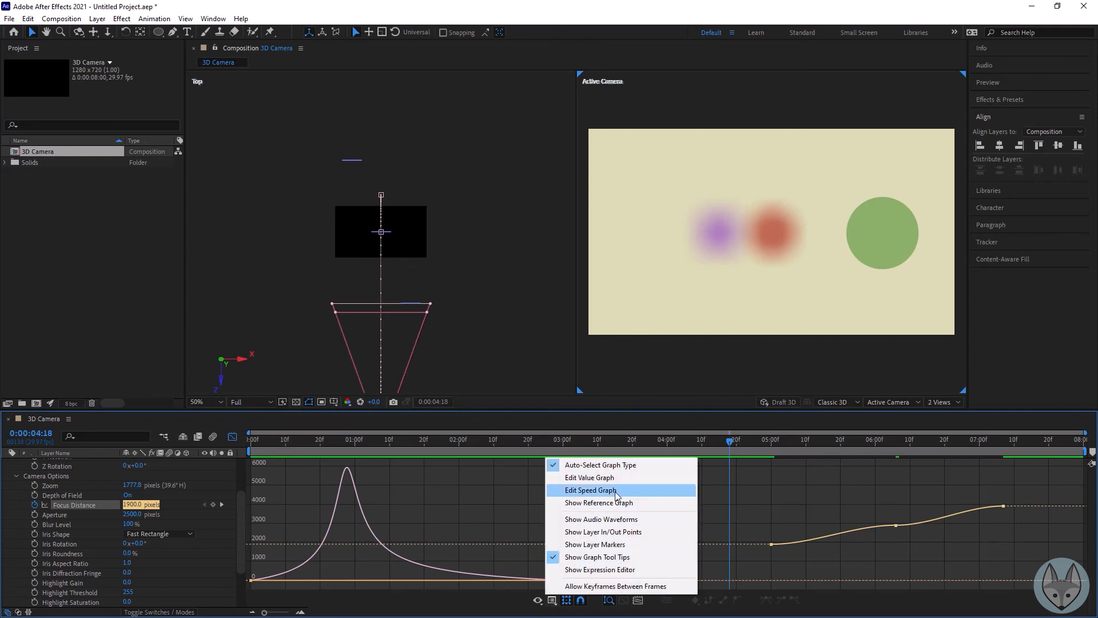
left_click(590, 490)
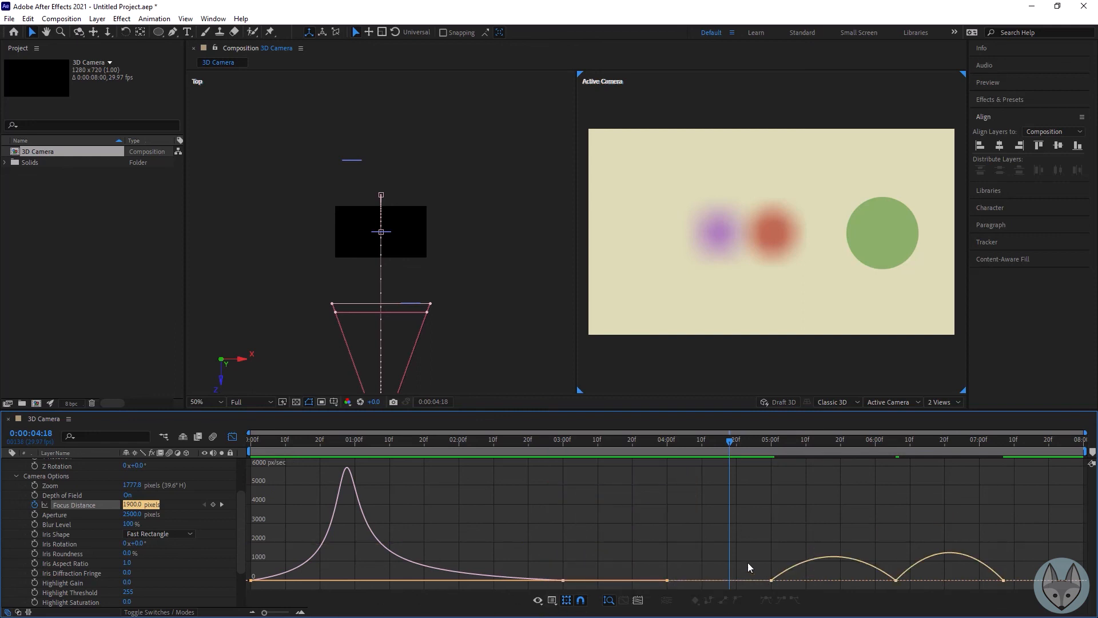
left_click_drag(759, 568, 1027, 530)
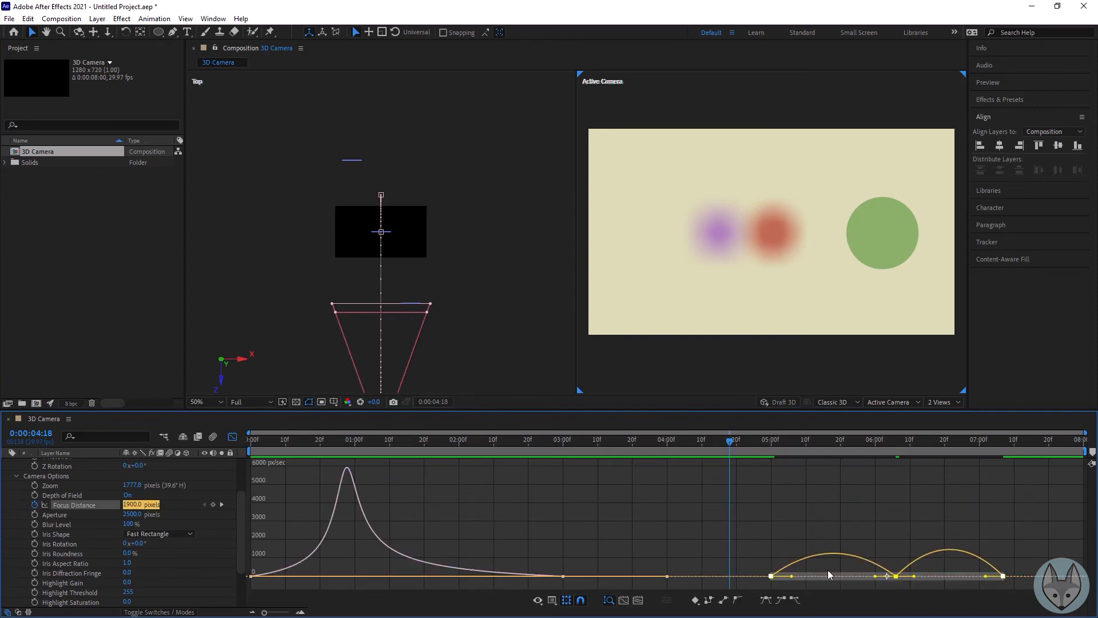
left_click_drag(792, 576, 850, 576)
Step: Preview the eased focus changes, starting from 0:00:04:12
left_click_drag(865, 447, 710, 453)
key("space")
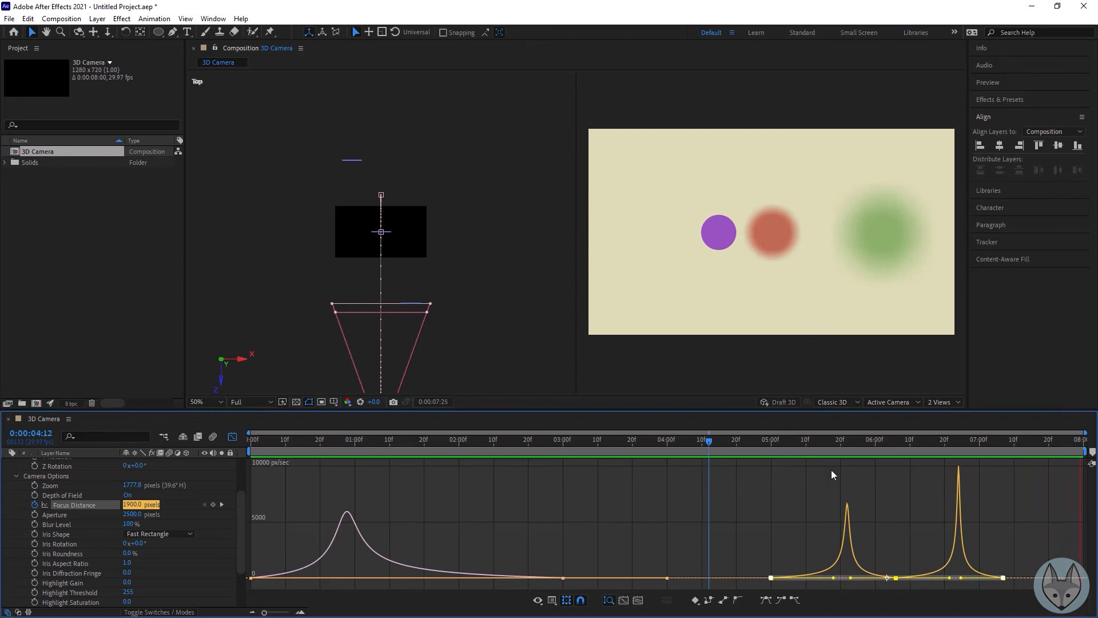
key("space")
Step: Lengthen the incoming ease handle of the Focus Distance keyframe at 0:00:06:06 to sharpen the first speed peak
left_click(867, 584)
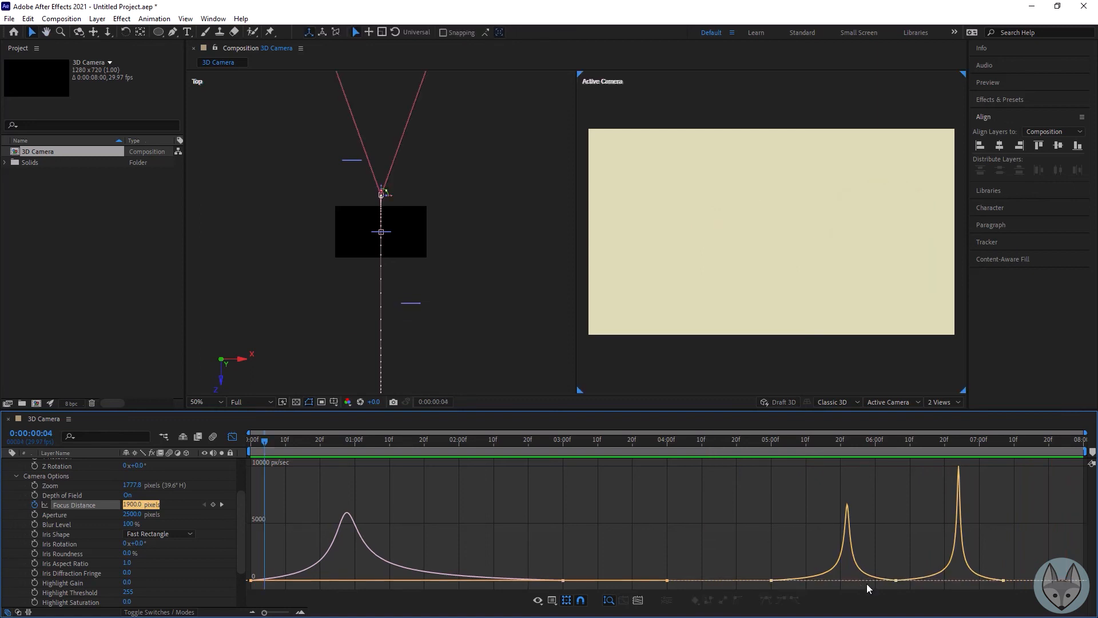
left_click(772, 581)
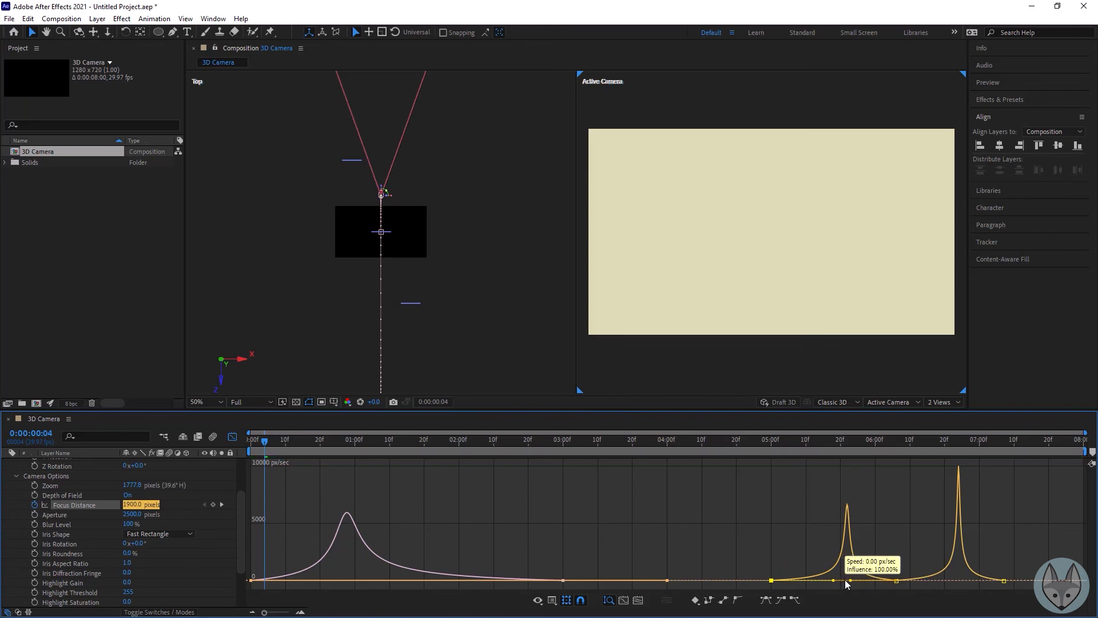
left_click(896, 581)
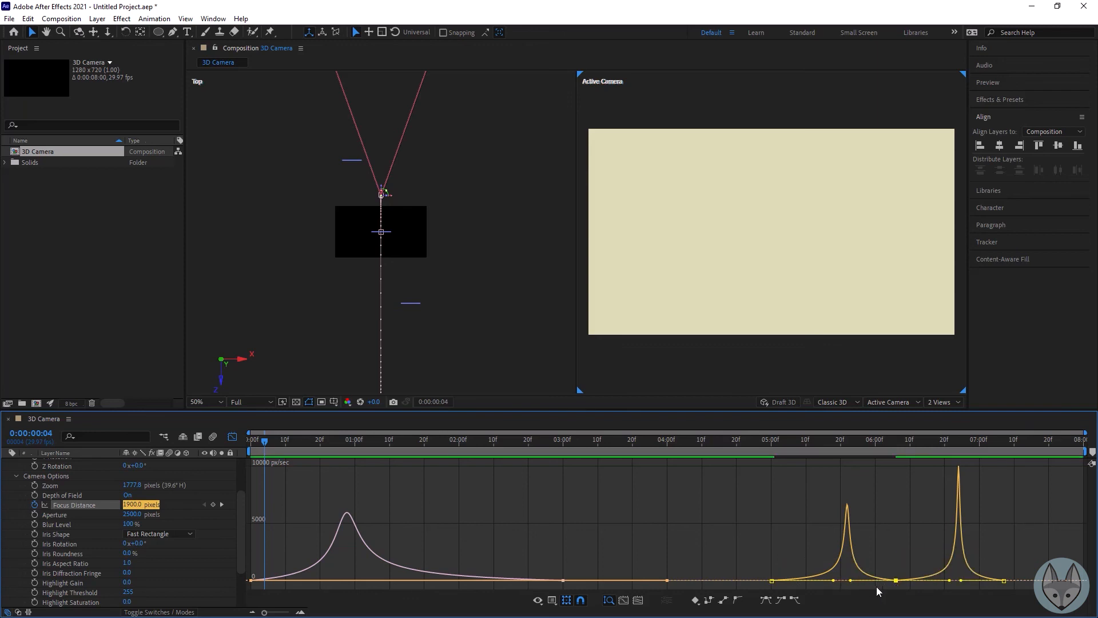
left_click_drag(851, 580, 848, 582)
Step: Preview the focus changes again from 0:00:04:20 to check the sharper easing
left_click_drag(824, 444, 736, 455)
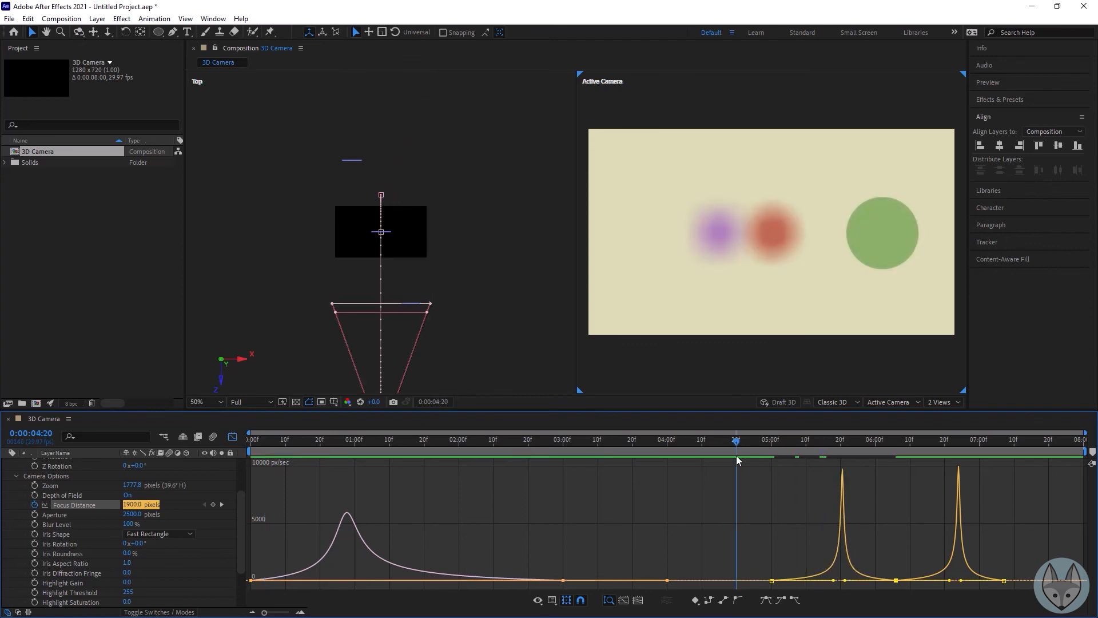
key("space")
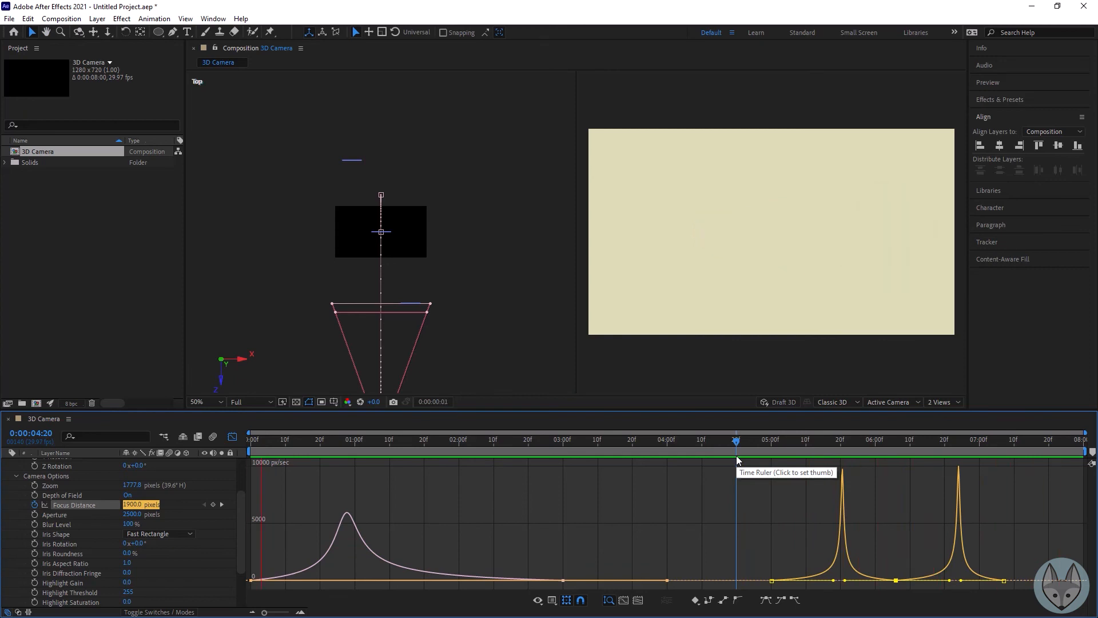
key("space")
Step: Switch the composition viewer to a single Active Camera view and preview the animation from the first frame
left_click_drag(609, 445, 173, 447)
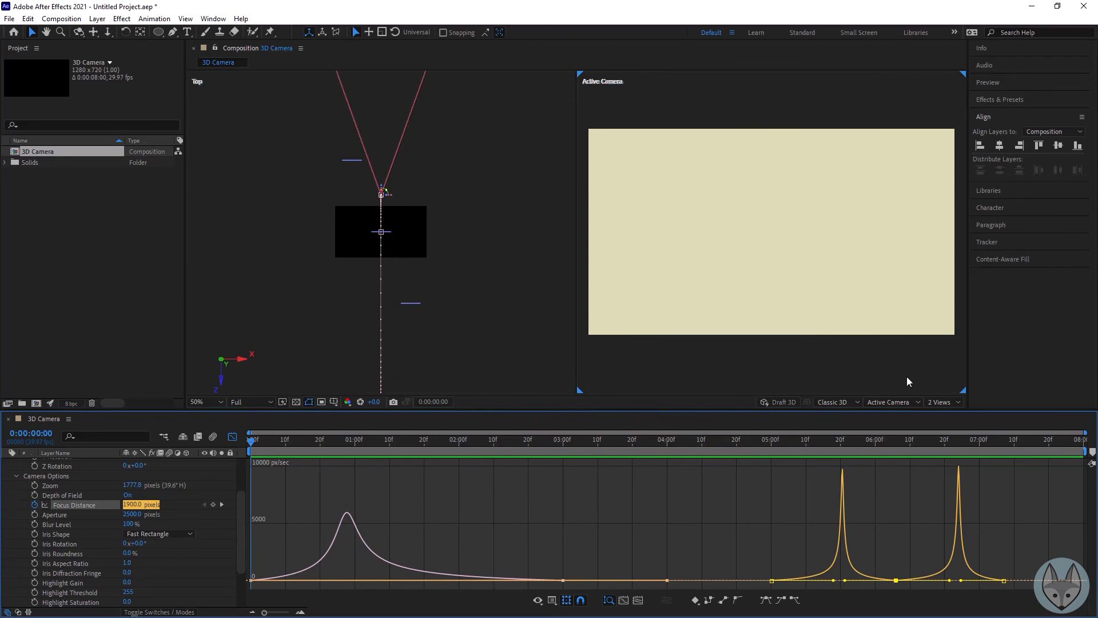
left_click(957, 403)
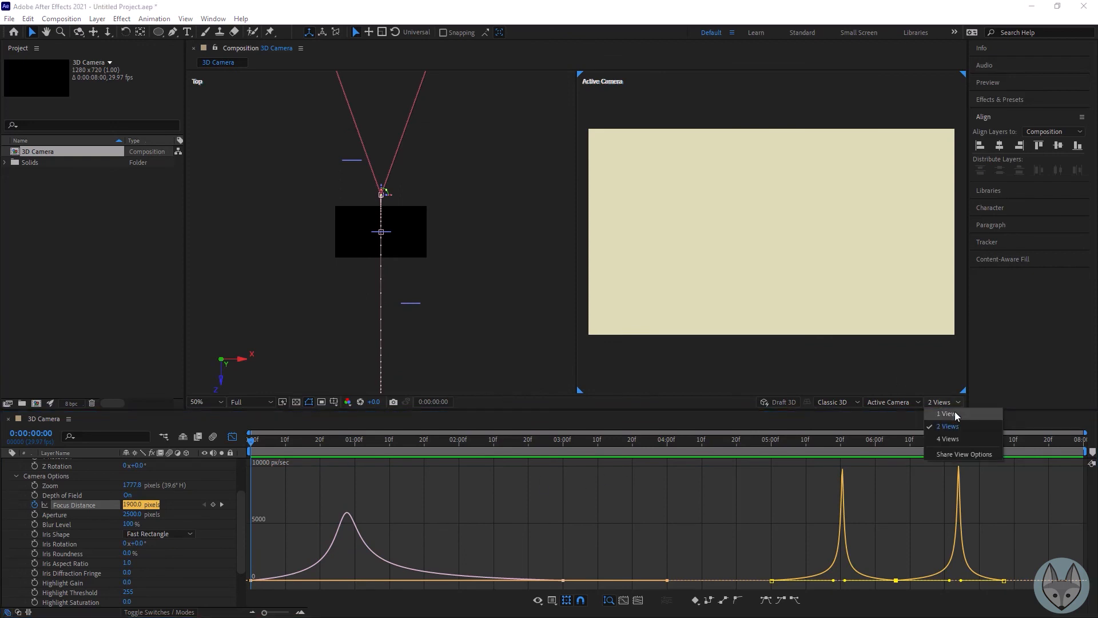
left_click(954, 416)
left_click(902, 349)
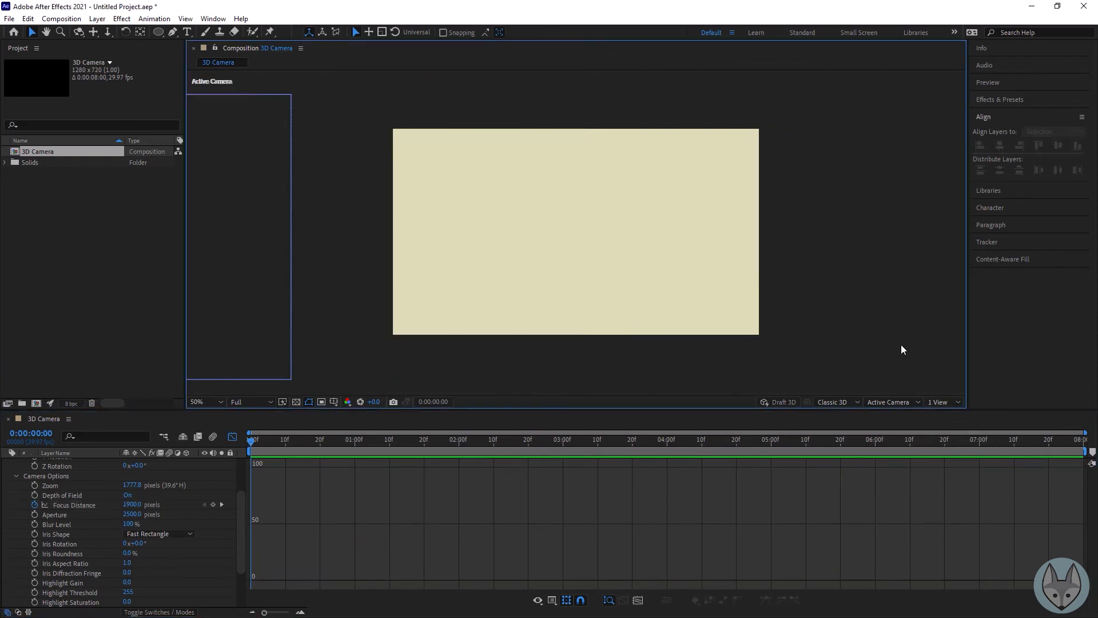
key("space")
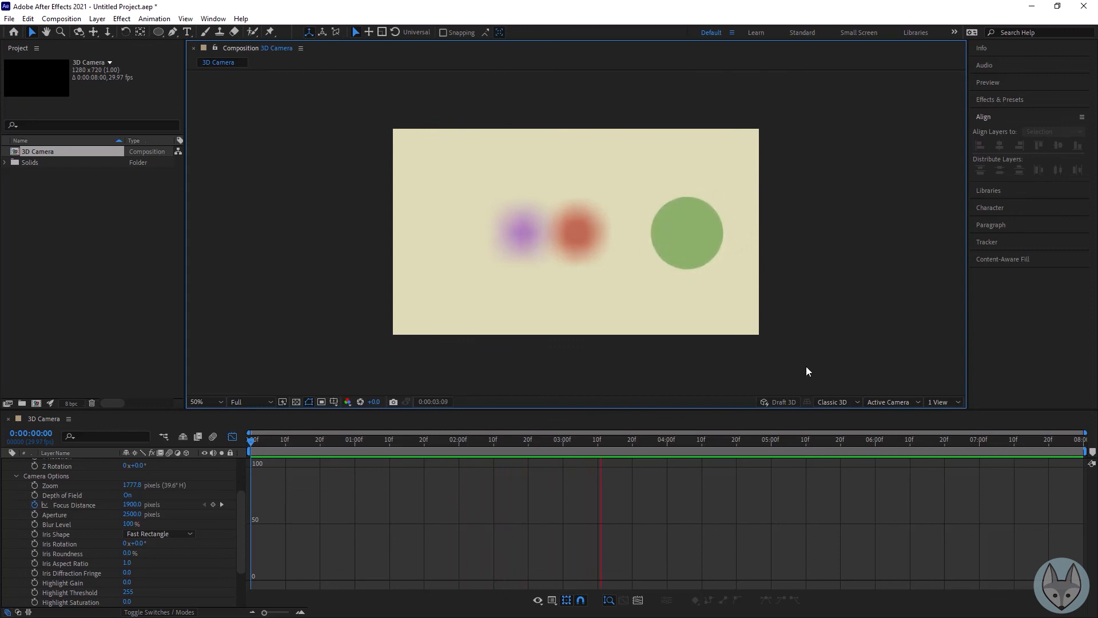
key("space")
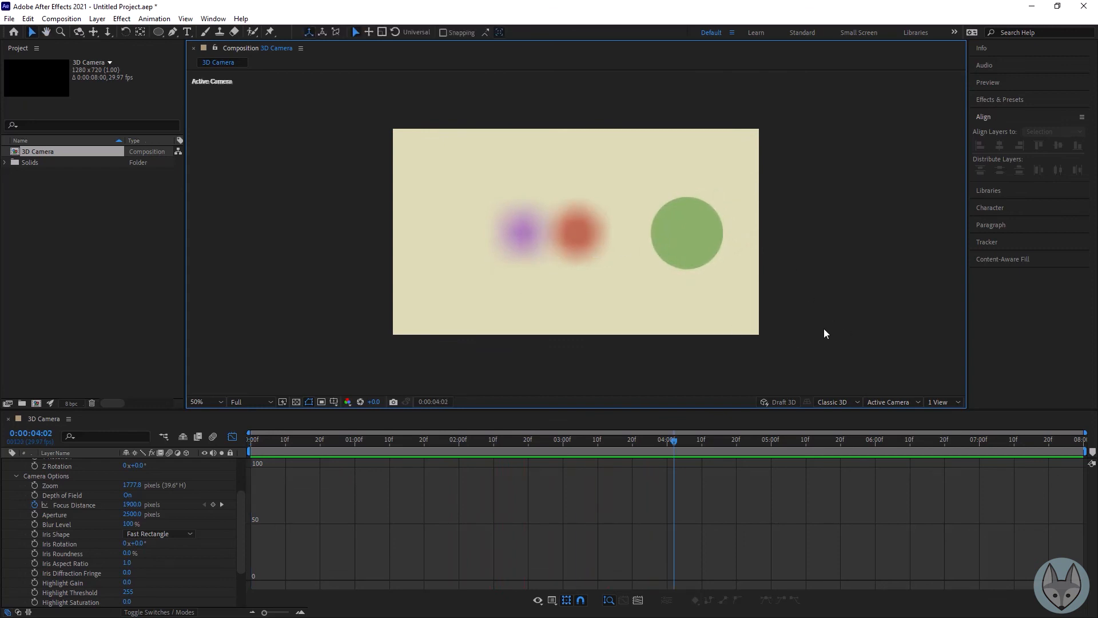